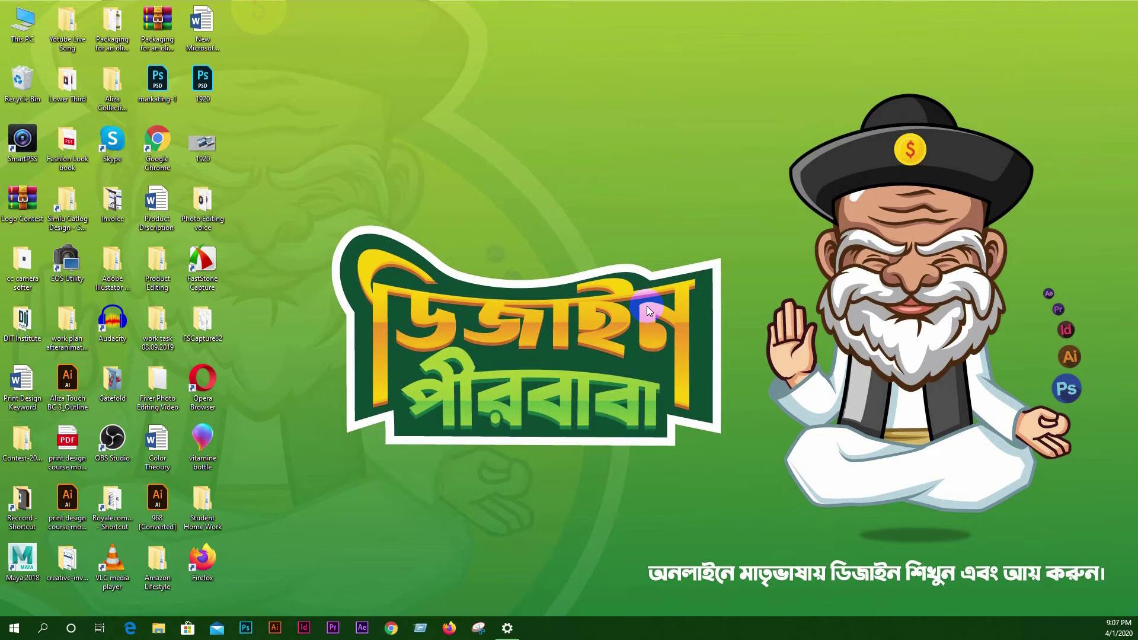
# Launch Adobe Photoshop from the Windows taskbar
pyautogui.click(249, 632)
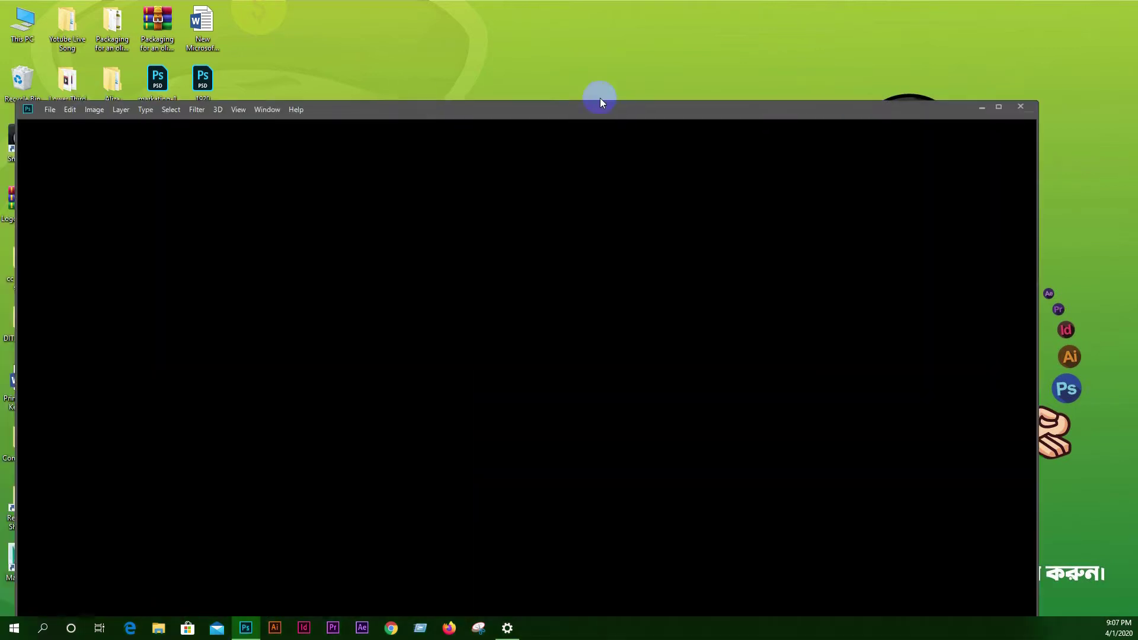
# Maximize the Photoshop window and open the New Document dialog from the Start workspace
pyautogui.click(1010, 16)
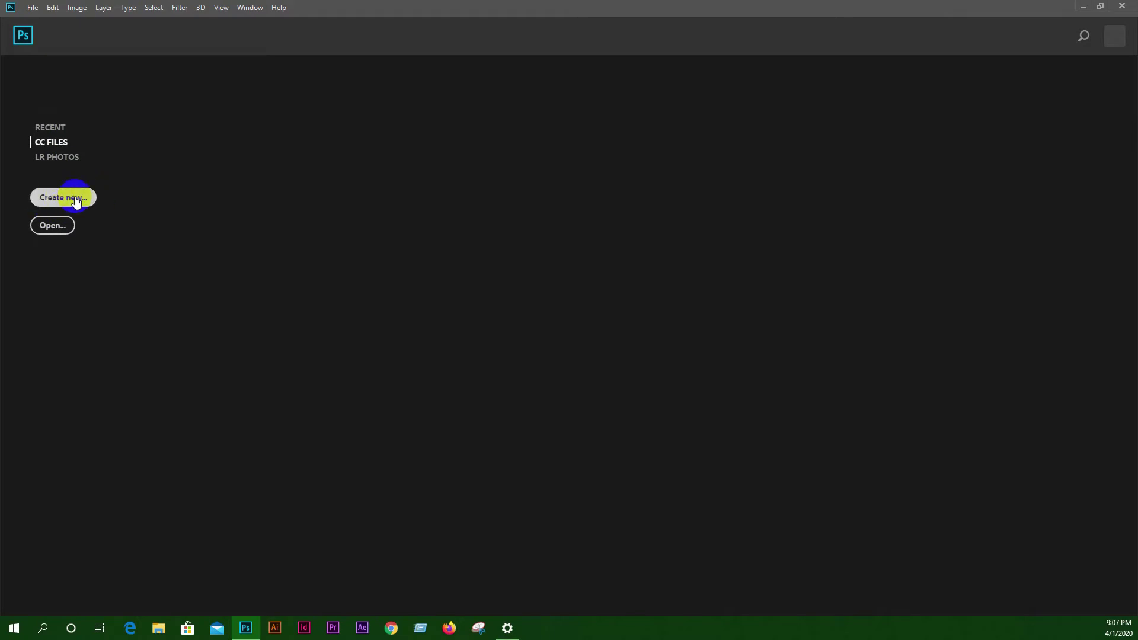
pyautogui.click(57, 229)
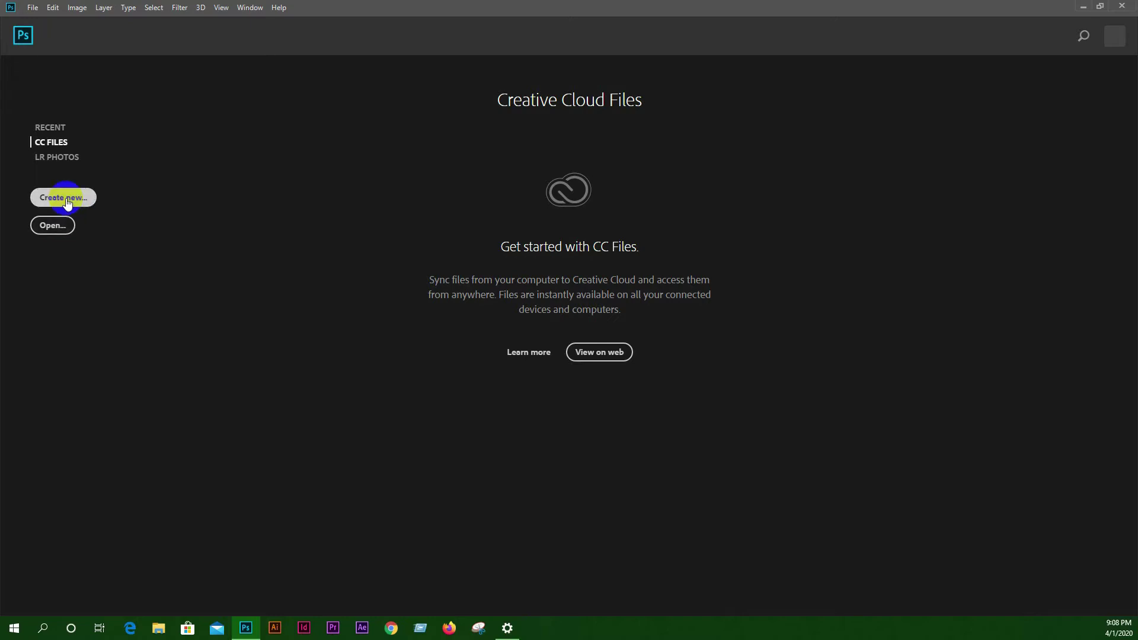
pyautogui.click(66, 199)
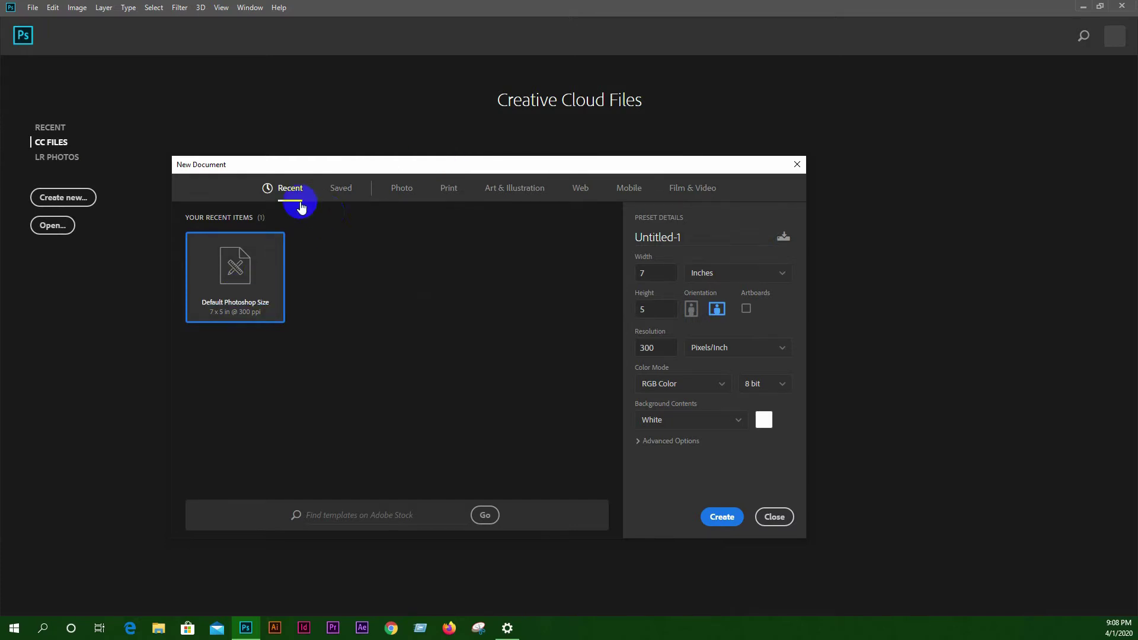
# Browse every preset category, then choose the Photo Landscape 4 x 6 preset at 300 ppi
pyautogui.click(408, 194)
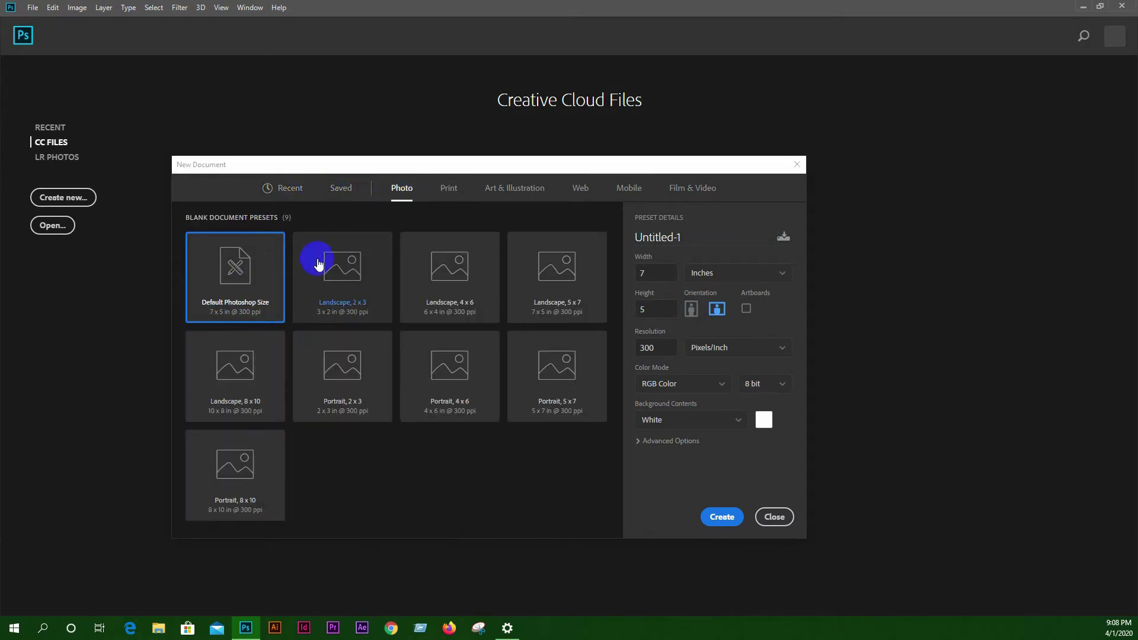
pyautogui.click(449, 190)
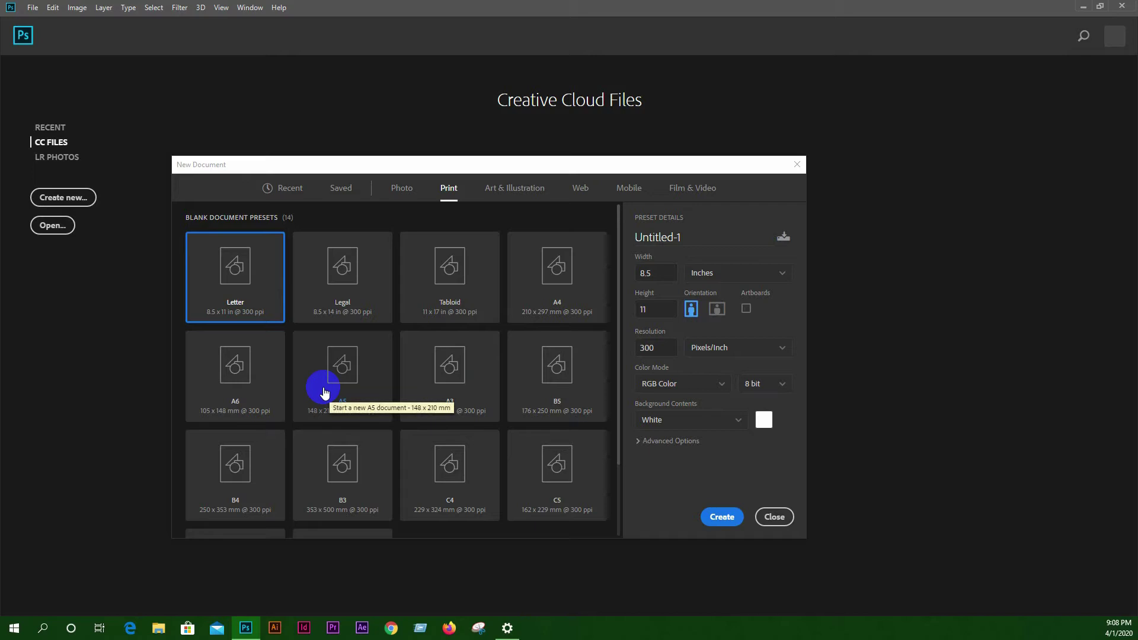
pyautogui.click(504, 188)
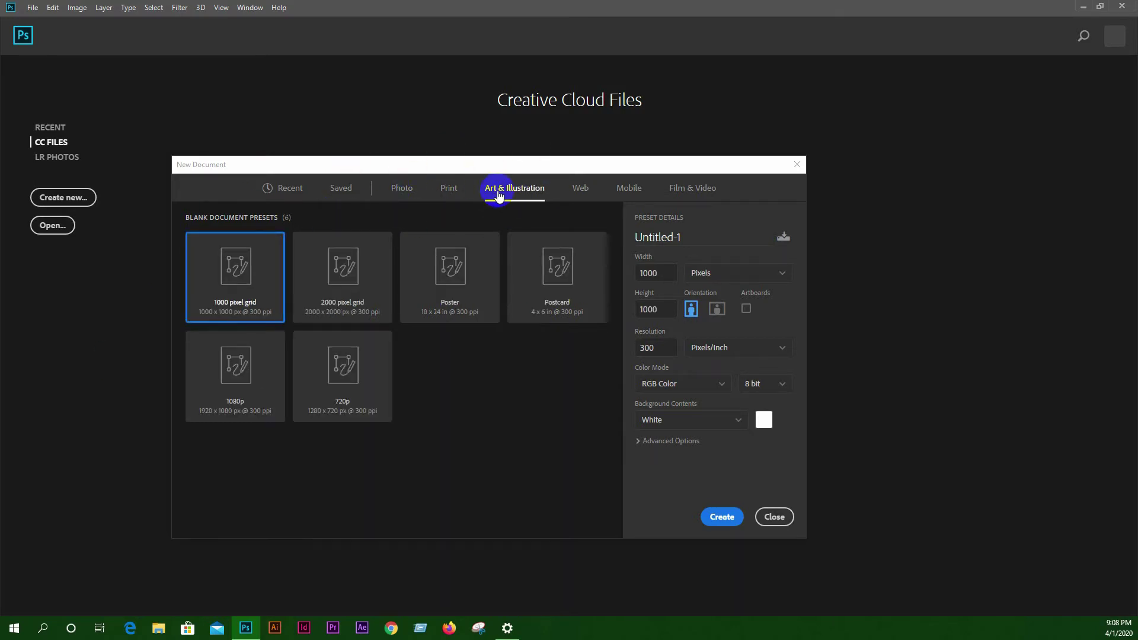
pyautogui.click(580, 189)
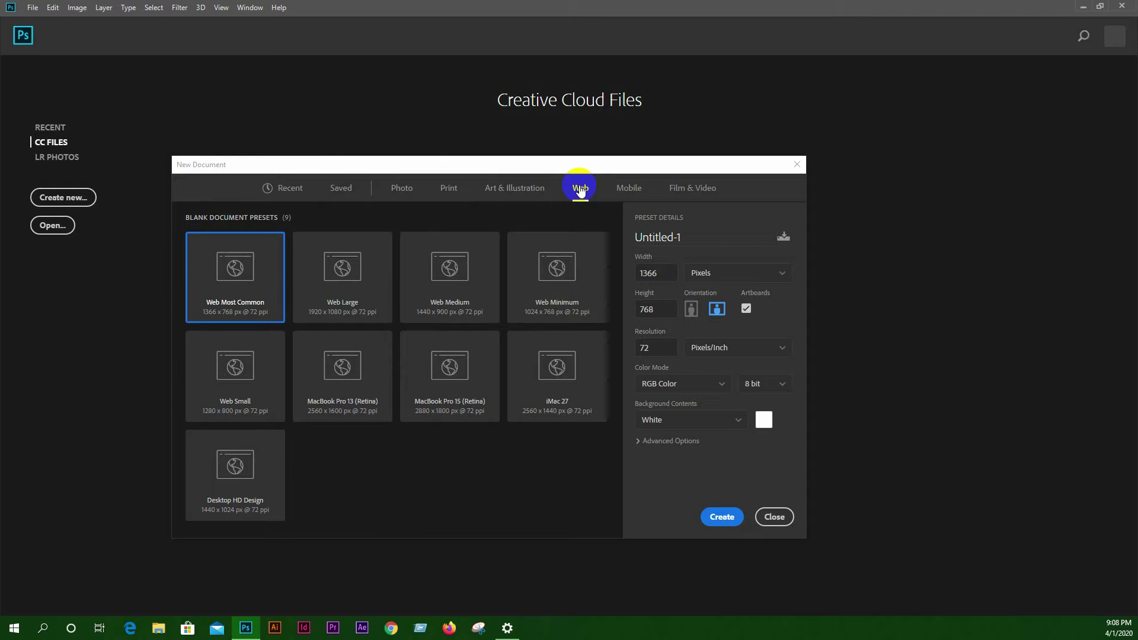
pyautogui.click(627, 189)
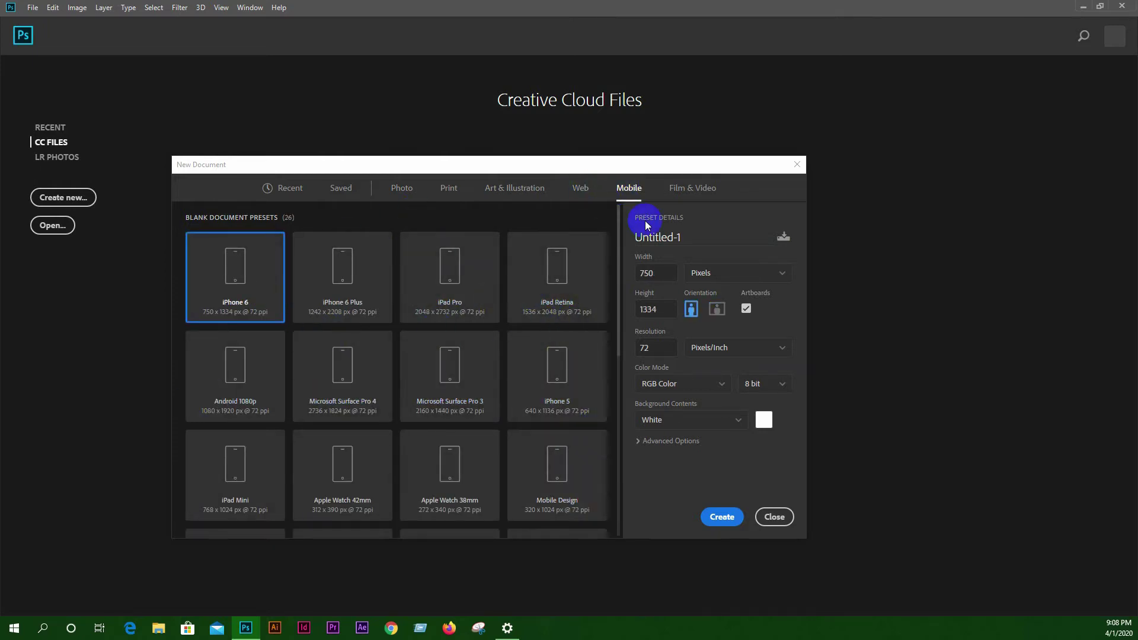
pyautogui.click(681, 189)
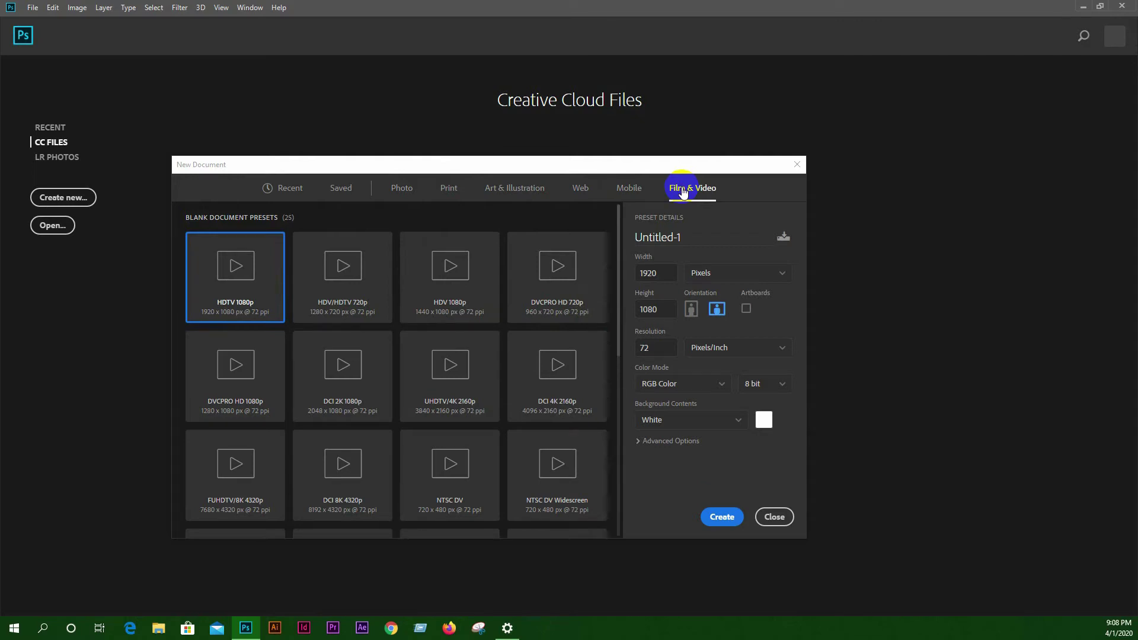
pyautogui.click(399, 193)
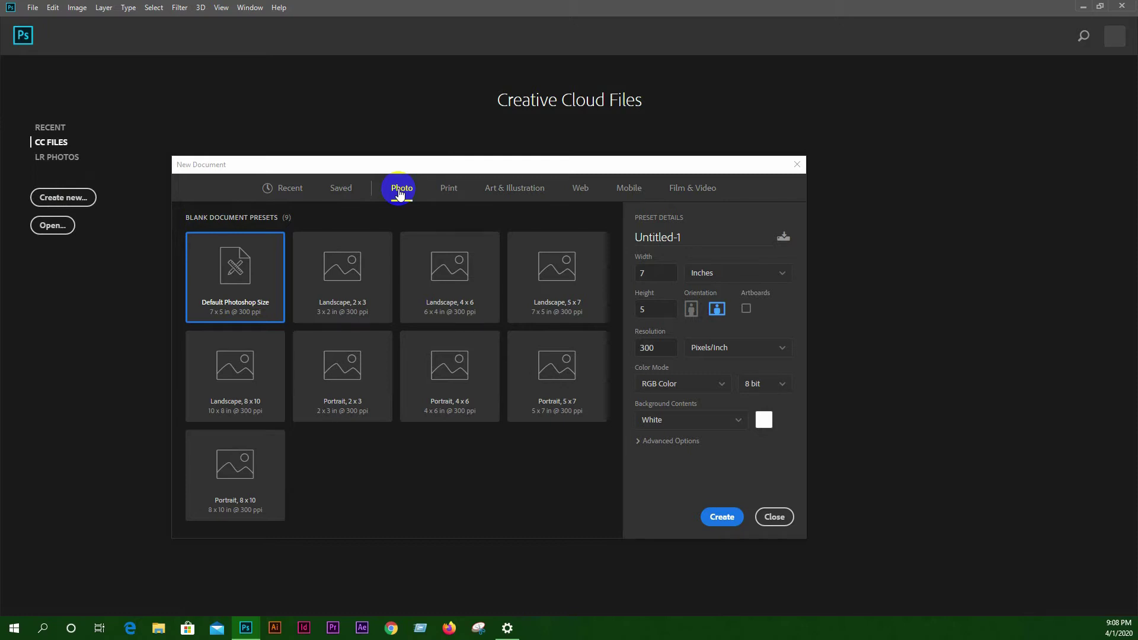
pyautogui.click(439, 311)
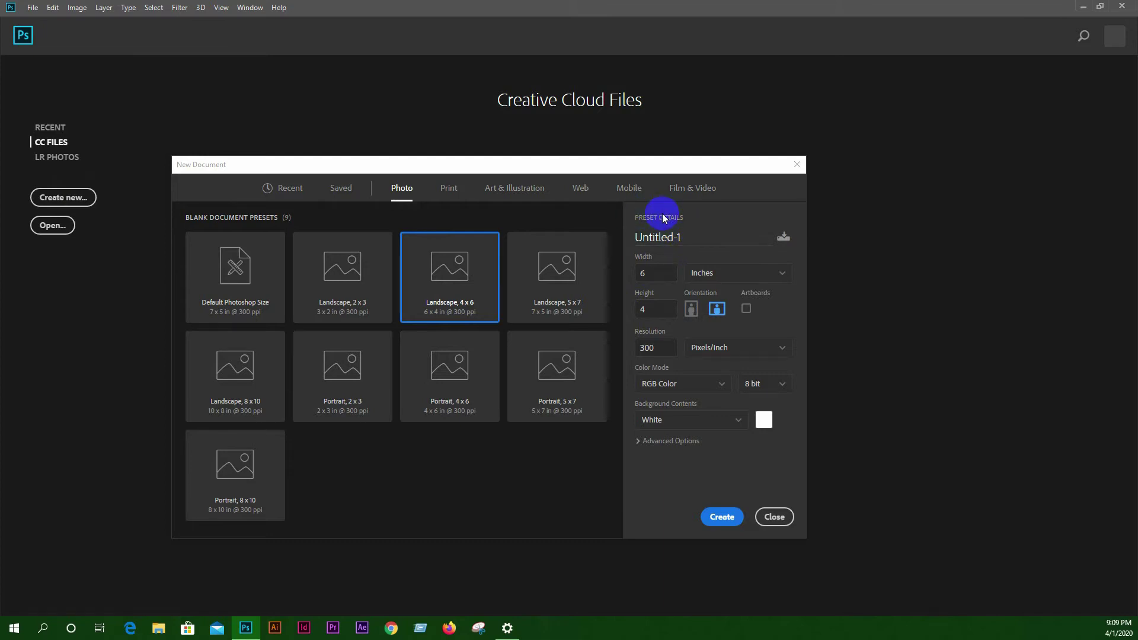
# Replace Untitled-1 with a custom document name and select the Width field
pyautogui.click(692, 238)
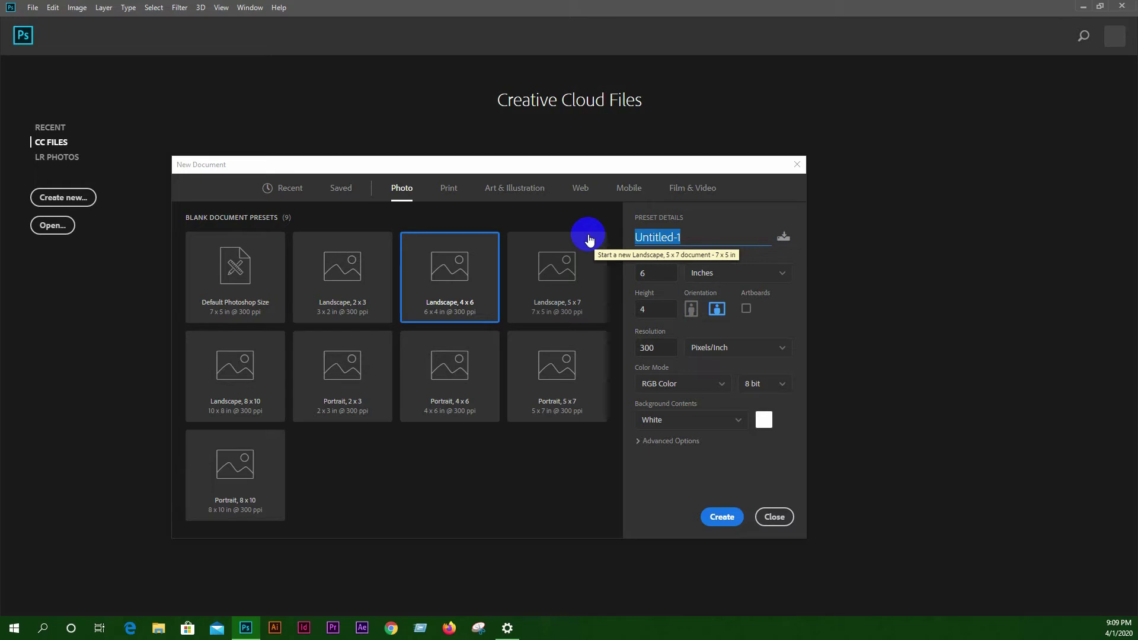
pyautogui.write('Aftab')
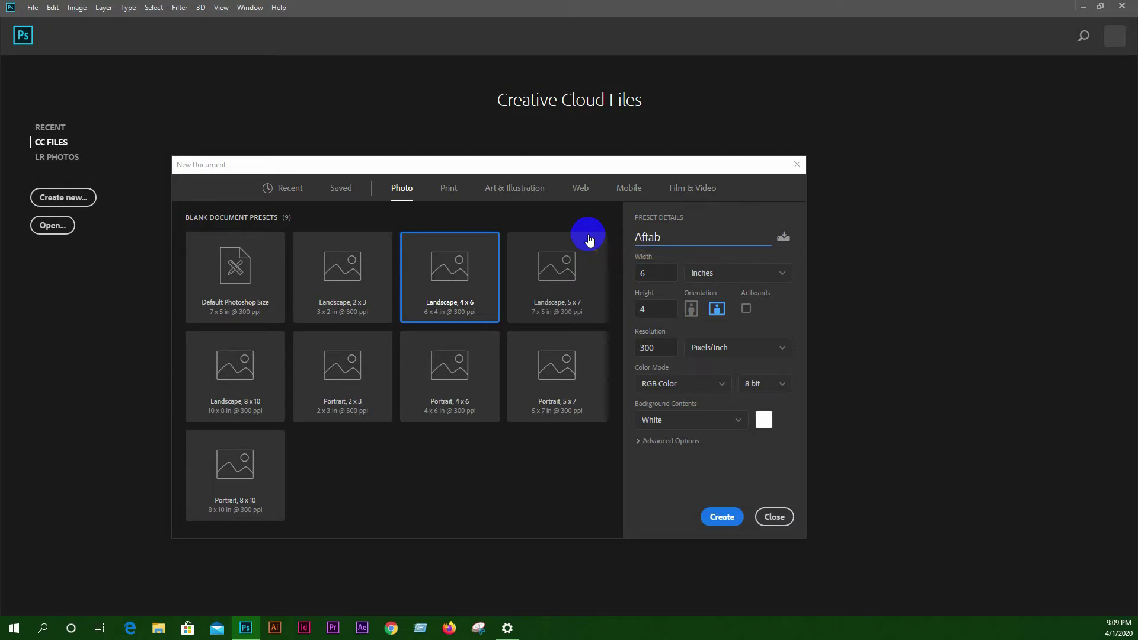
pyautogui.click(660, 273)
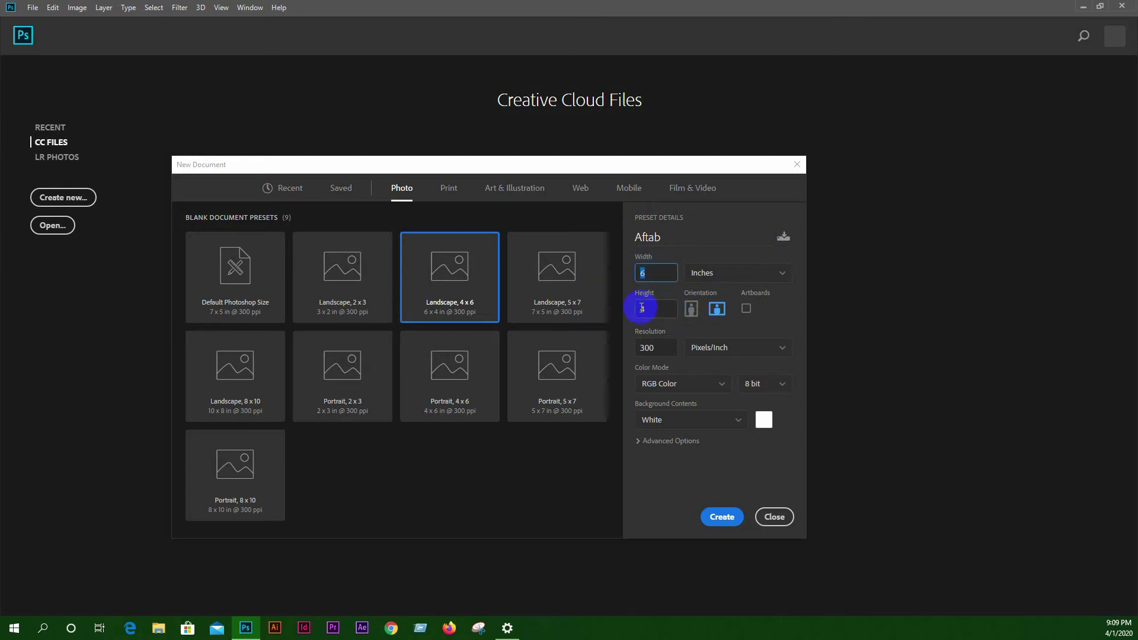
pyautogui.click(722, 281)
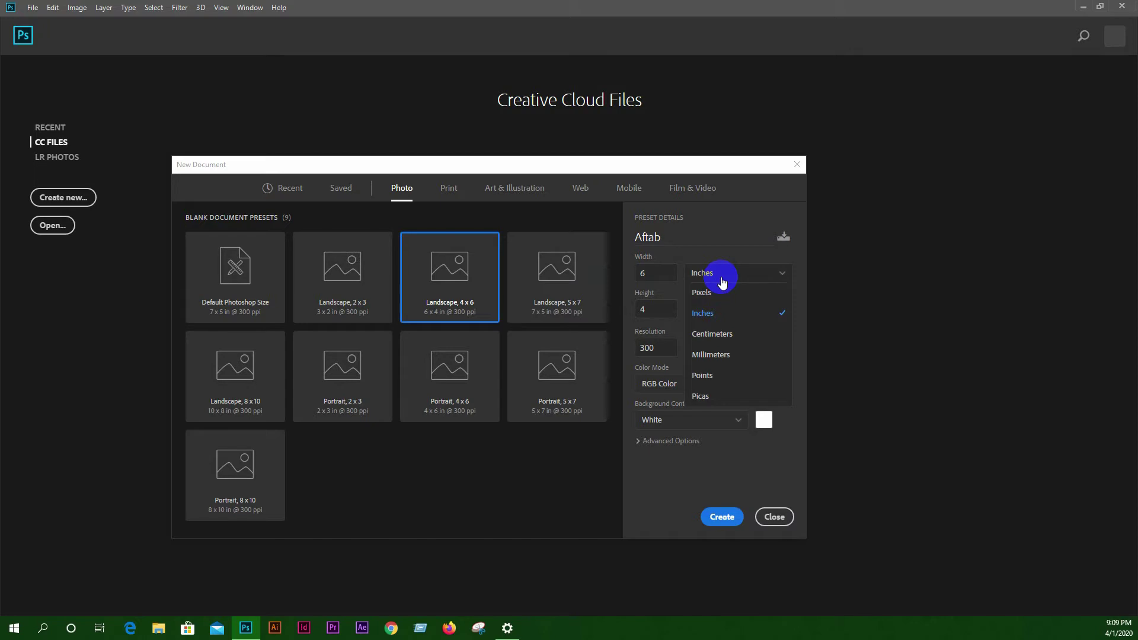
# Check the size in pixels (1800 x 1200), then set the units back to inches
pyautogui.click(705, 294)
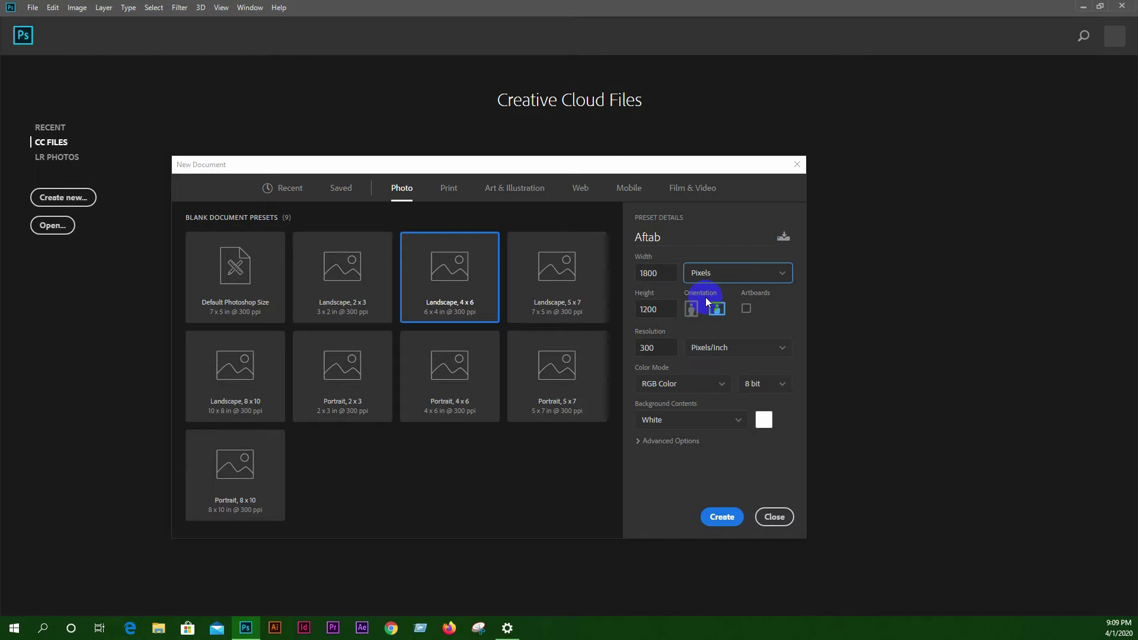
pyautogui.click(729, 276)
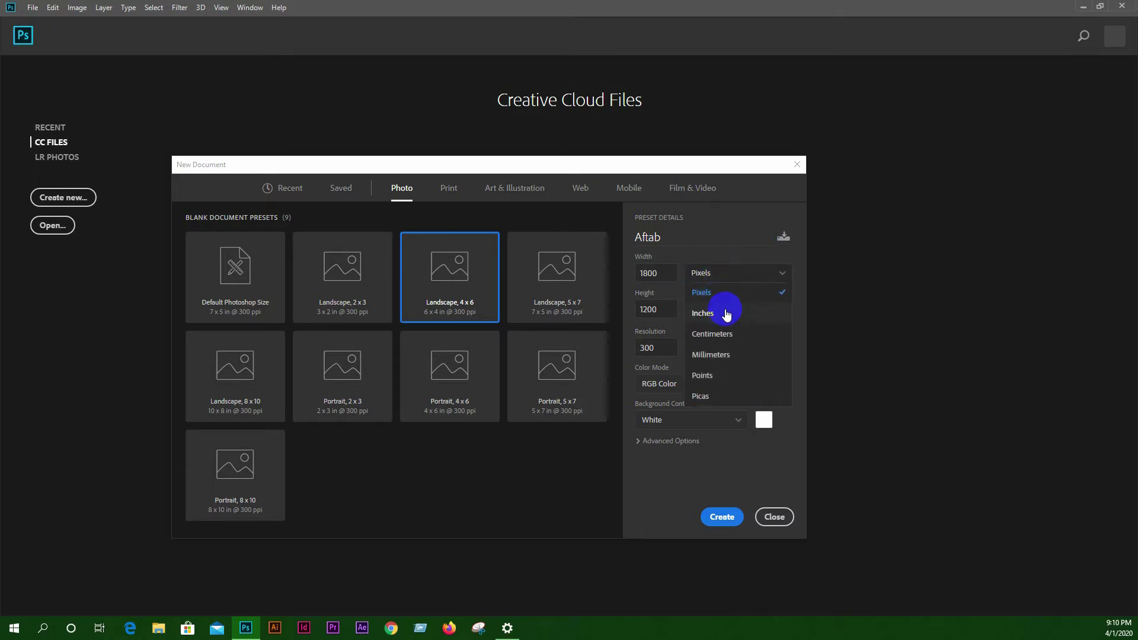
pyautogui.click(728, 317)
pyautogui.click(723, 278)
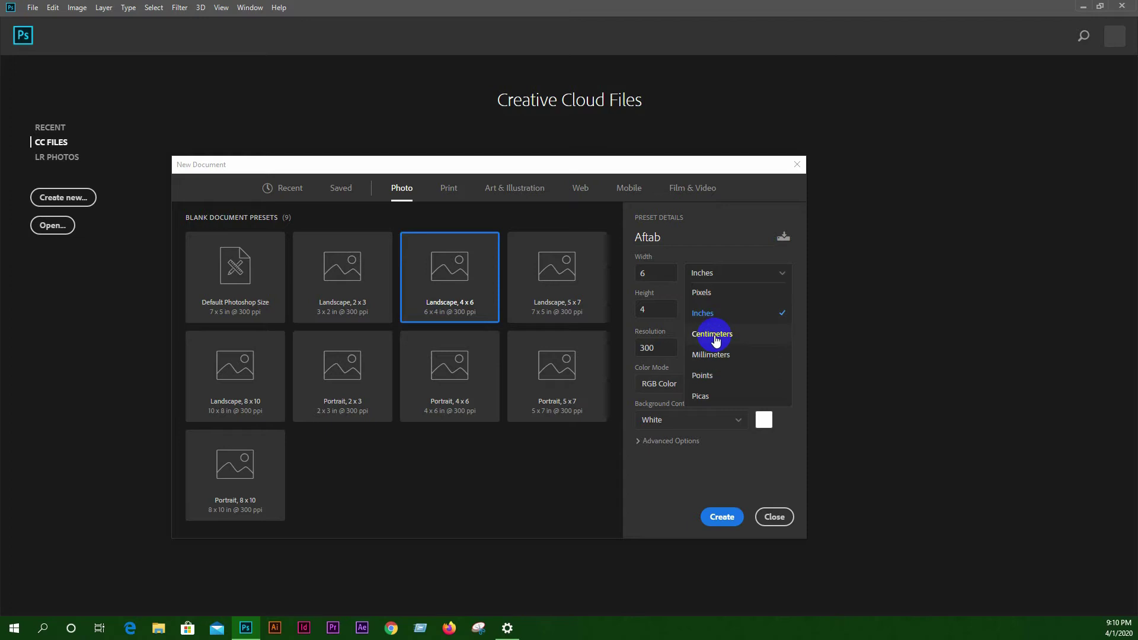
pyautogui.click(714, 316)
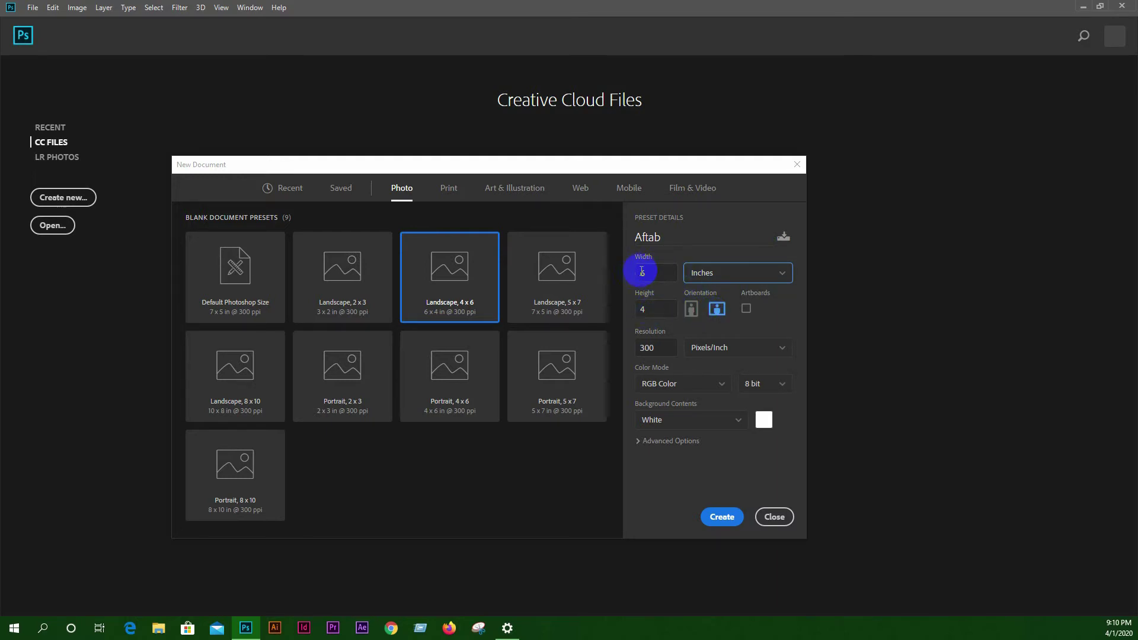
# Turn the document to portrait, 4 x 6 inches at 300 ppi, reviewing width, height and resolution
pyautogui.click(691, 310)
pyautogui.doubleClick(643, 273)
pyautogui.click(656, 309)
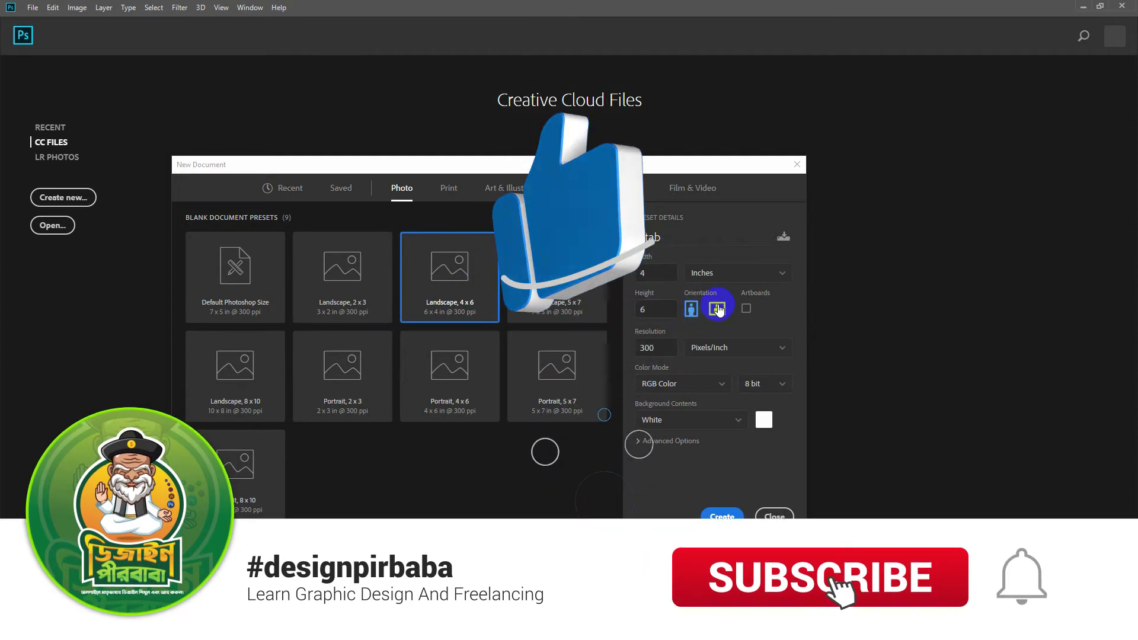
pyautogui.click(747, 310)
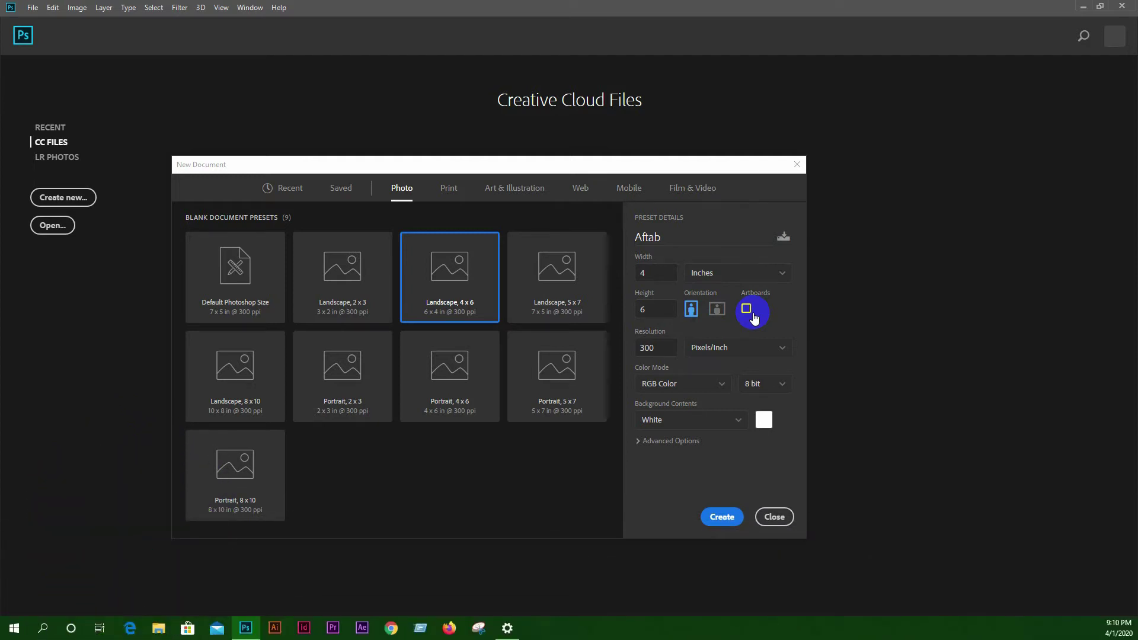
pyautogui.click(631, 348)
pyautogui.click(683, 384)
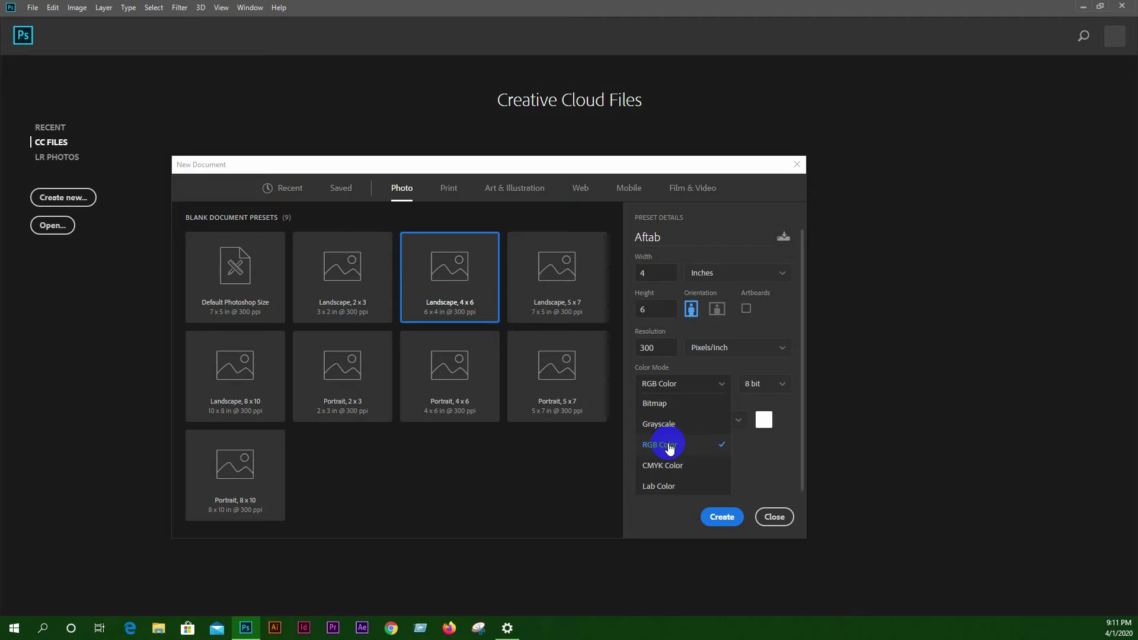
# Try CMYK Color on the Web and Print presets, then return to Photo's 7 x 5 in RGB default
pyautogui.click(664, 465)
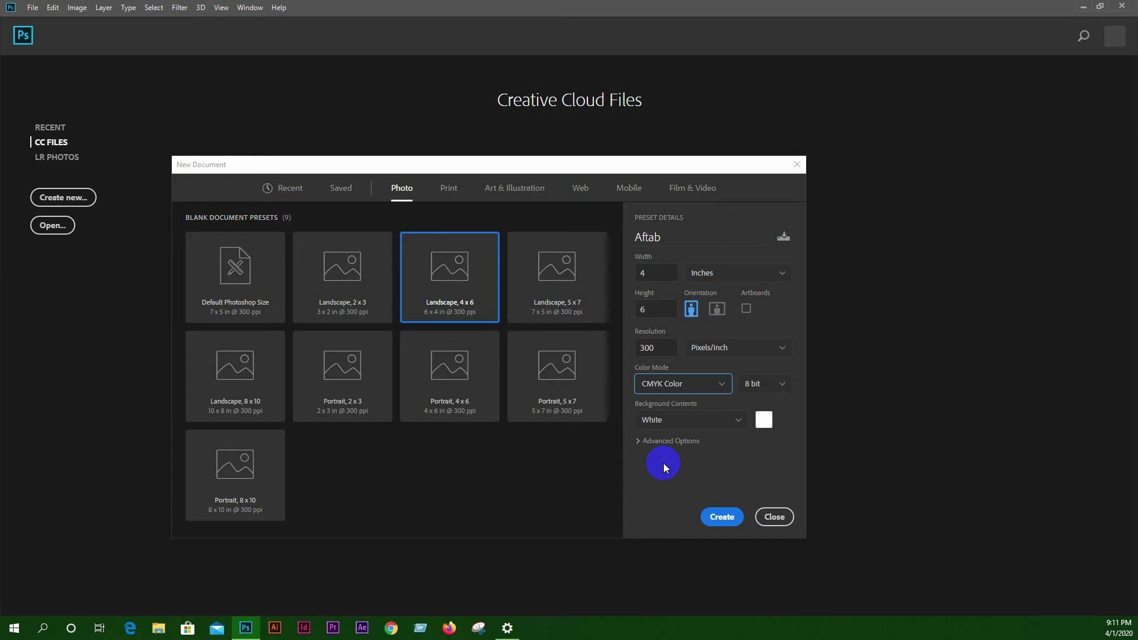
pyautogui.click(674, 388)
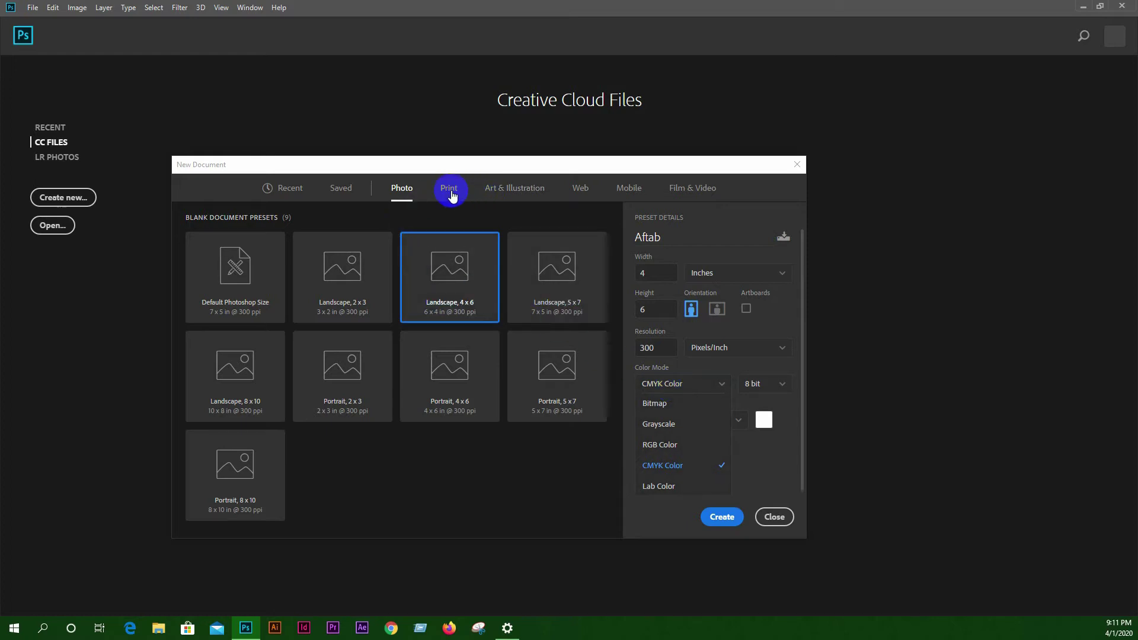
pyautogui.click(572, 194)
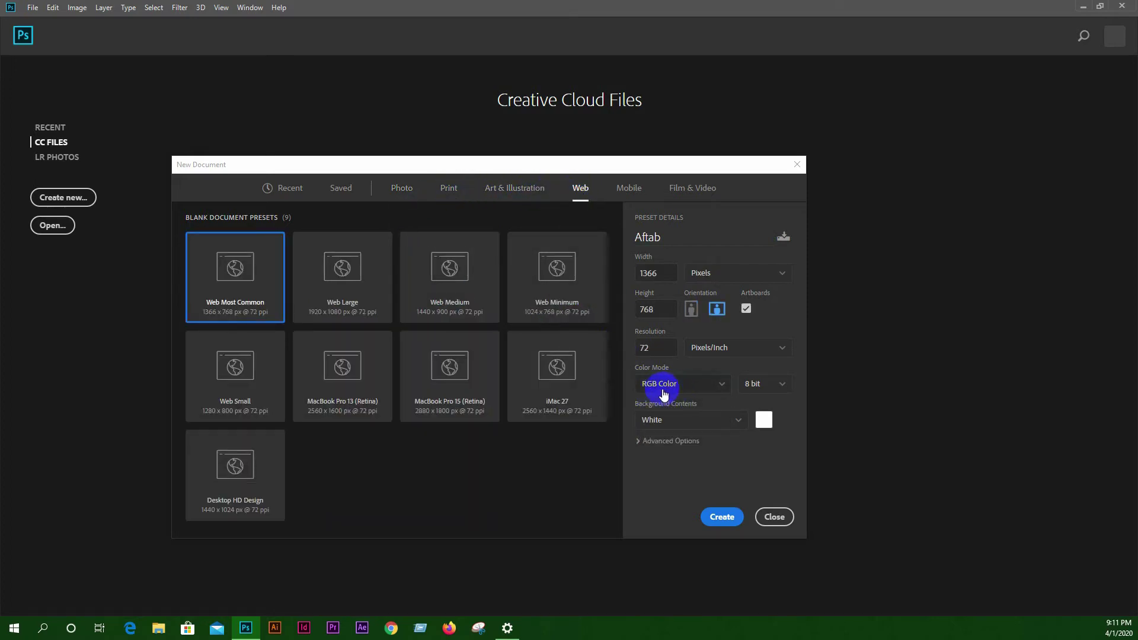
pyautogui.click(441, 195)
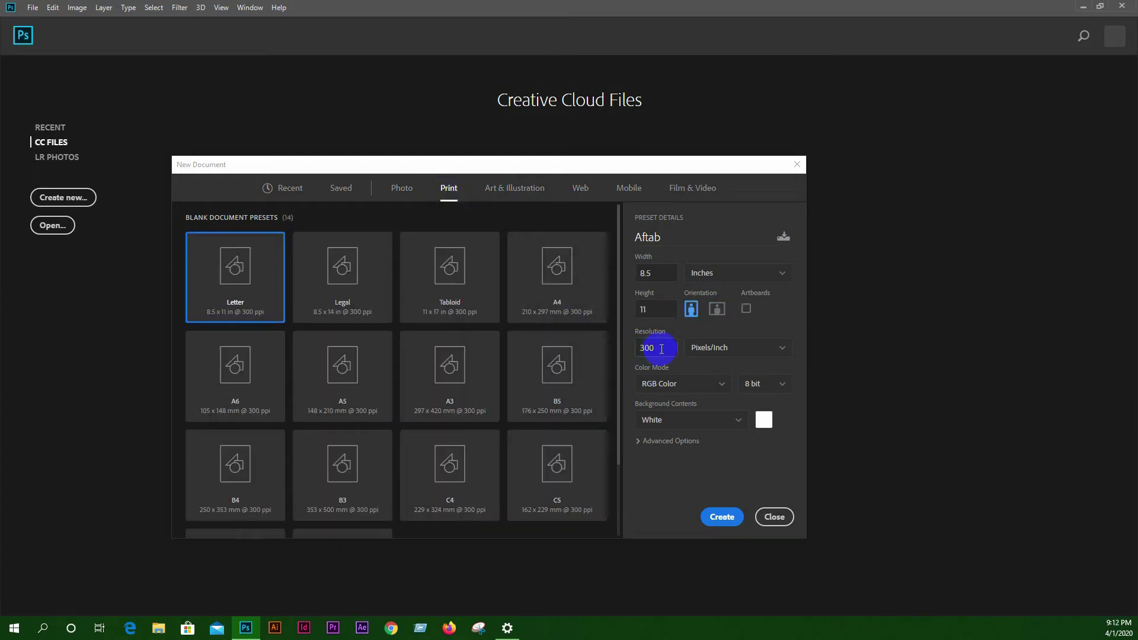
pyautogui.click(710, 387)
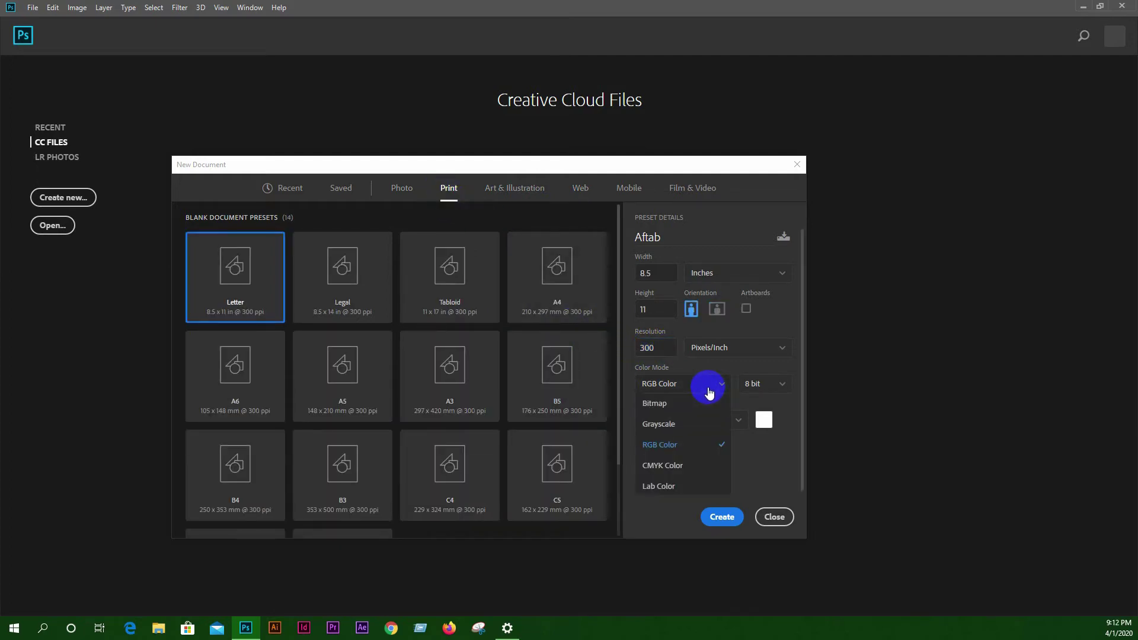
pyautogui.click(496, 193)
pyautogui.click(448, 190)
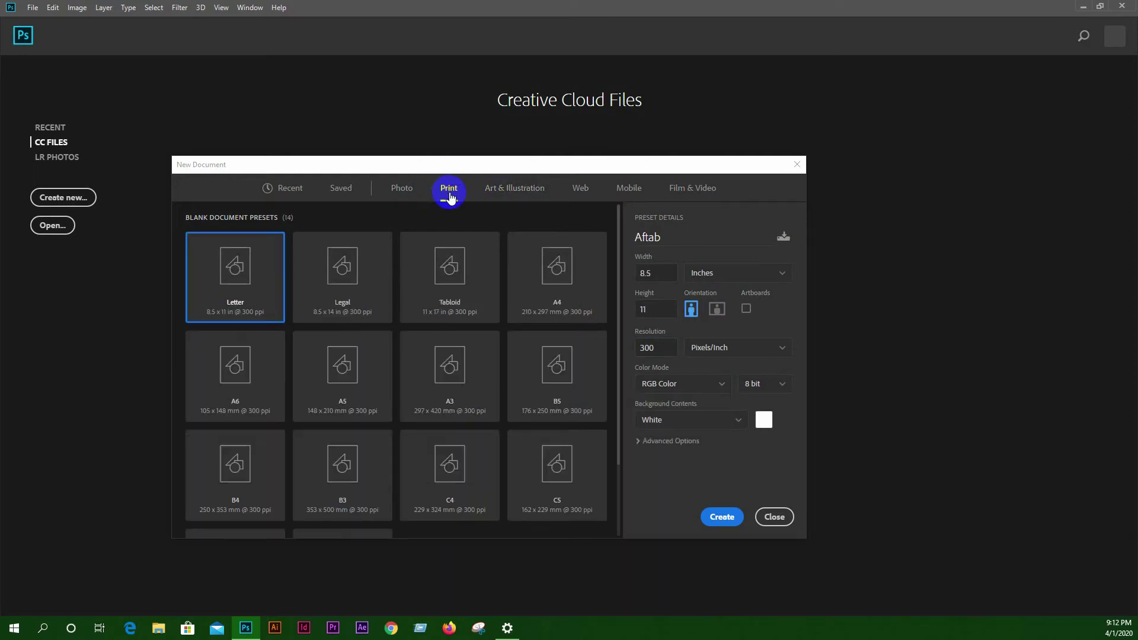
pyautogui.click(685, 383)
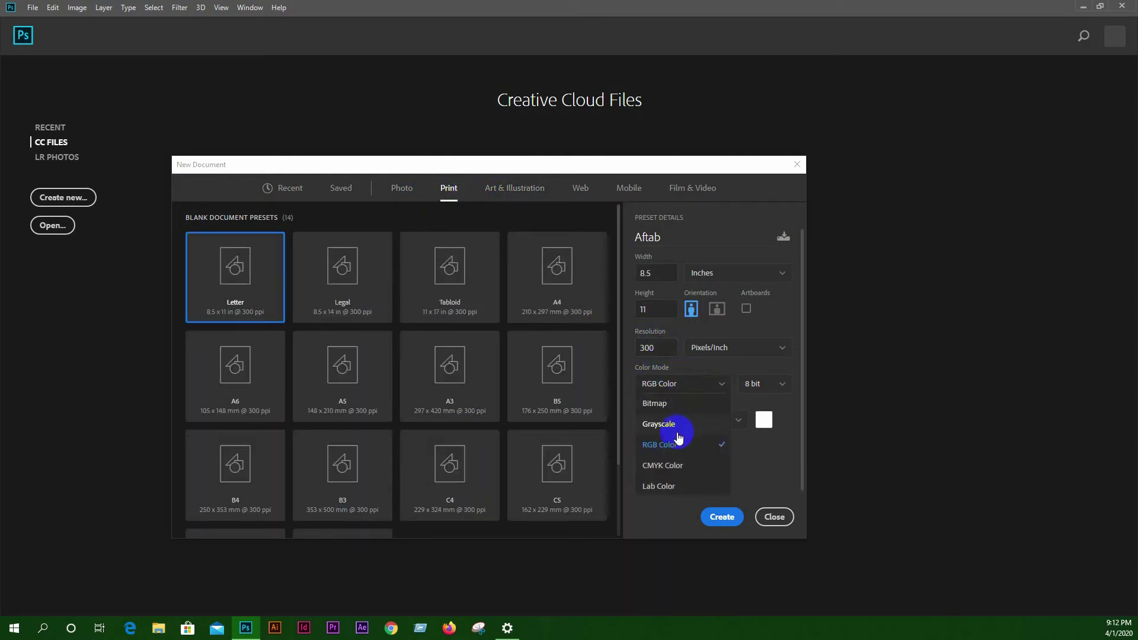
pyautogui.click(678, 467)
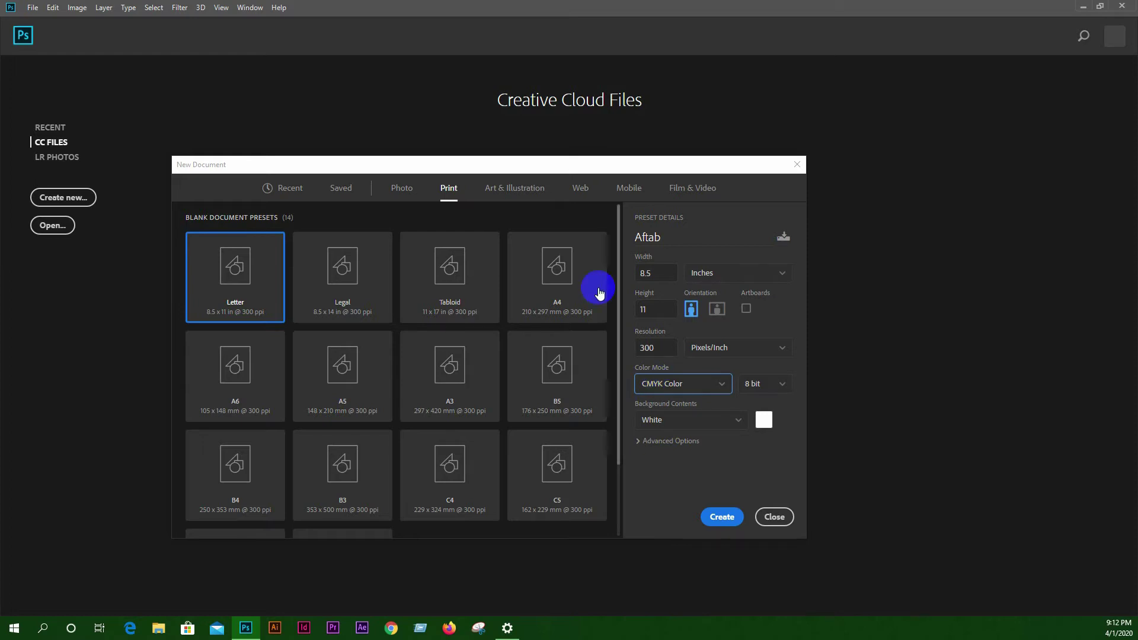
pyautogui.click(402, 188)
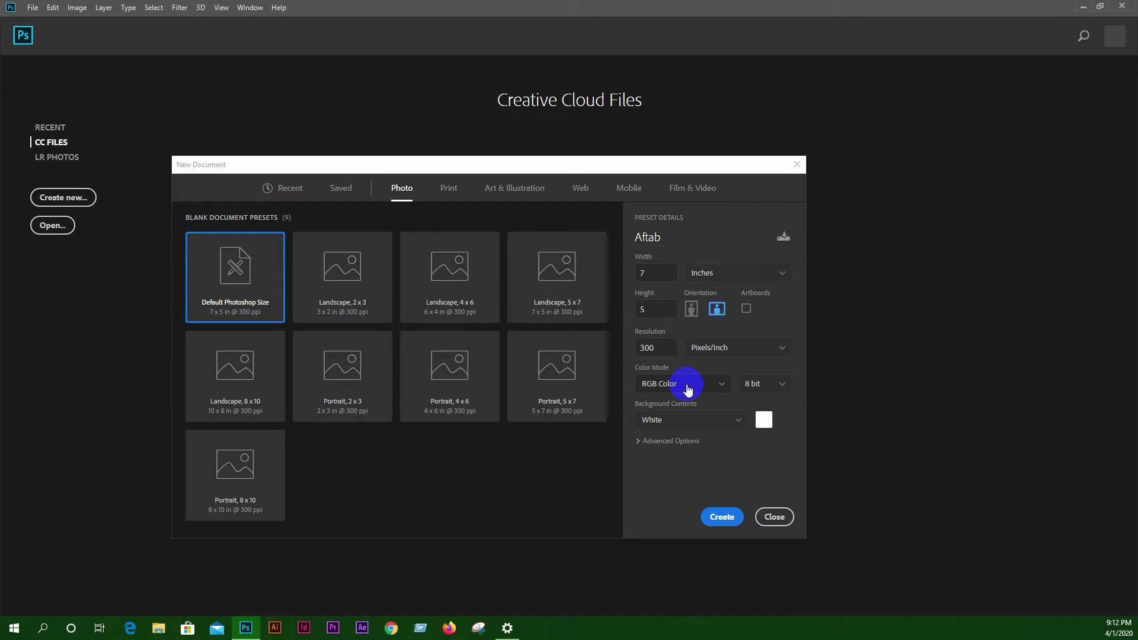
pyautogui.click(773, 391)
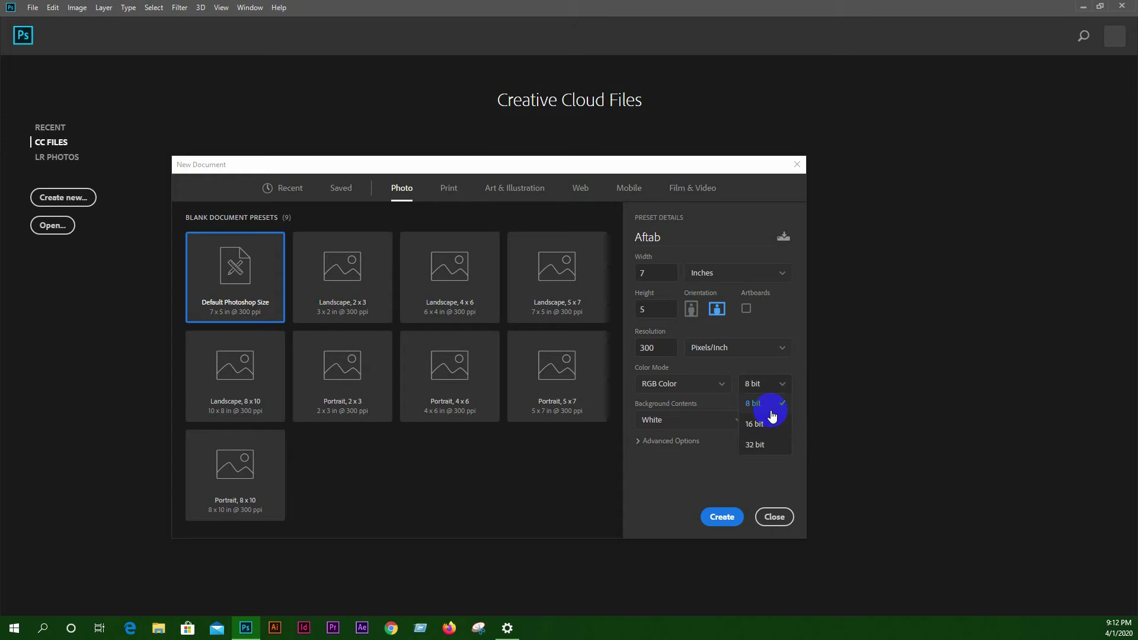
# Leave the bit depth set to 8 bit
pyautogui.click(770, 404)
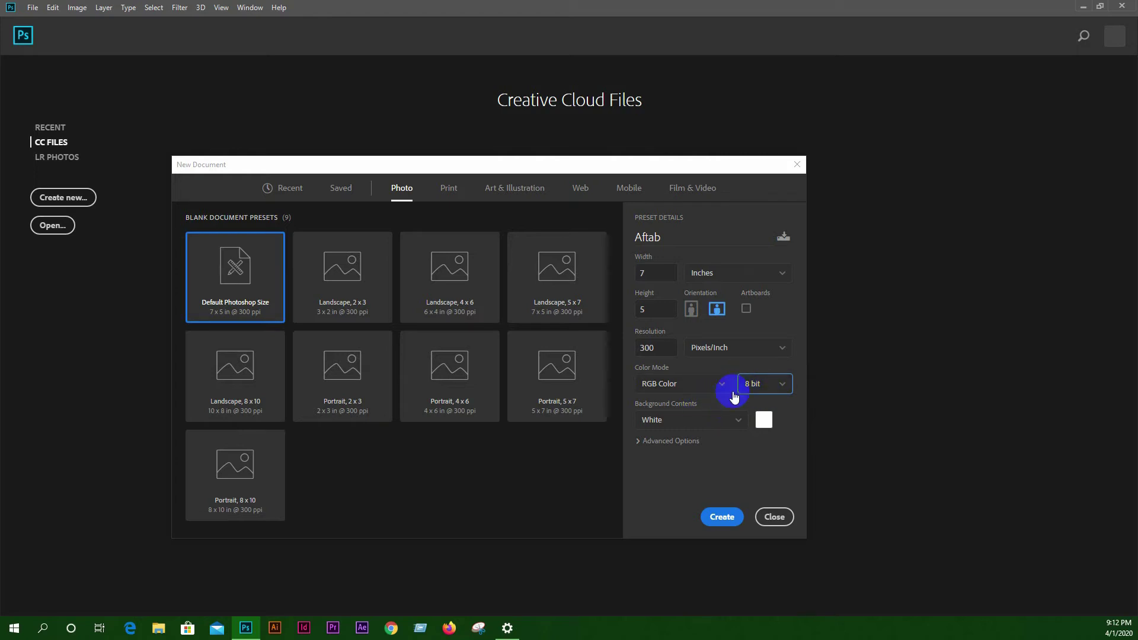
# Try a custom red background colour through the Color Picker
pyautogui.click(692, 420)
pyautogui.click(764, 420)
pyautogui.moveTo(527, 225); pyautogui.dragTo(568, 165)
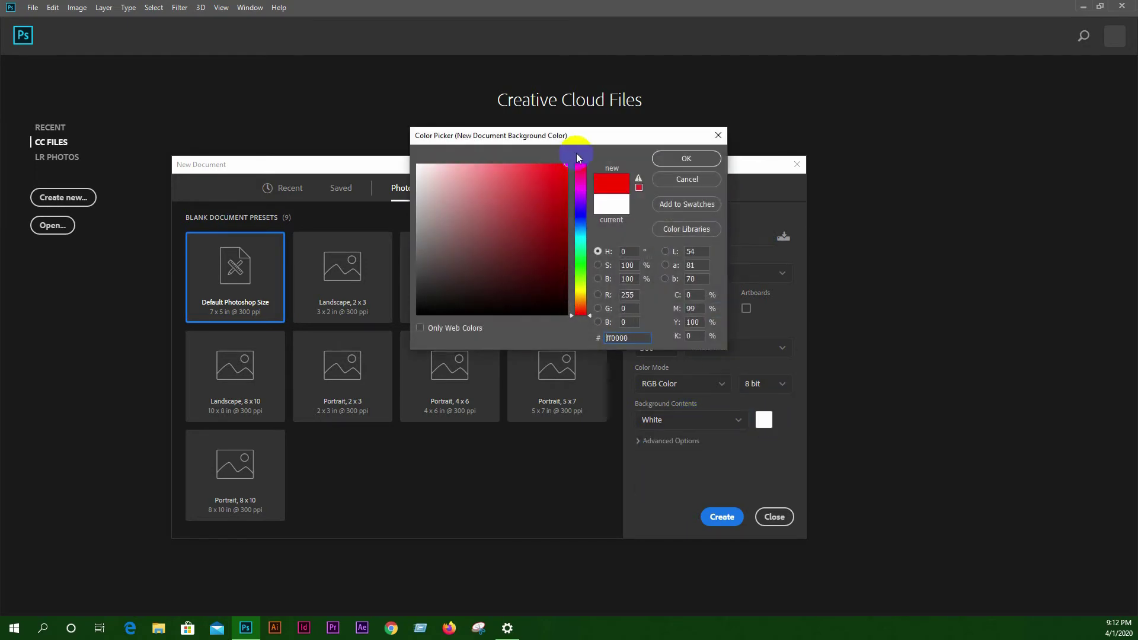
pyautogui.click(665, 158)
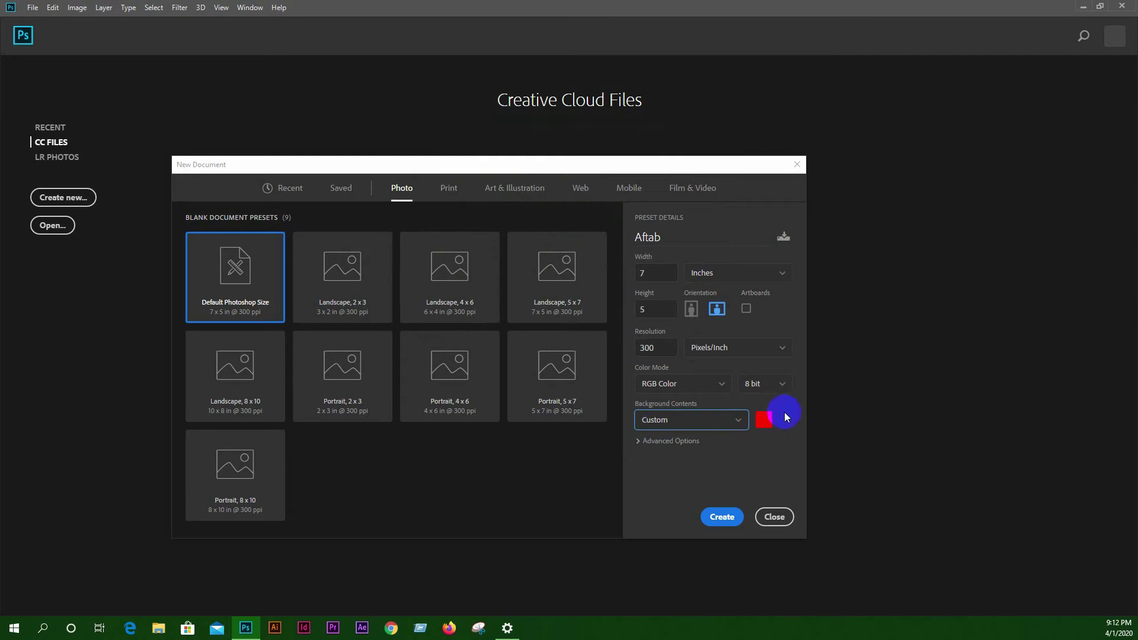
# Switch the background to Black and back to White, then expand Advanced Options showing sRGB
pyautogui.click(716, 419)
pyautogui.click(683, 439)
pyautogui.click(686, 420)
pyautogui.click(688, 451)
pyautogui.click(712, 428)
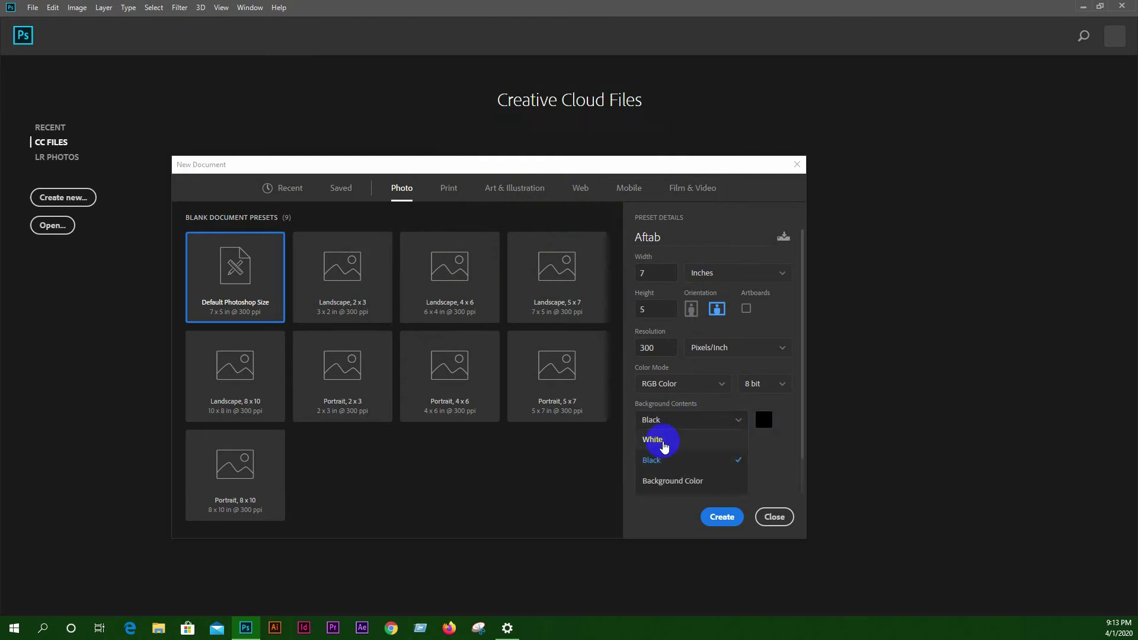
pyautogui.click(661, 440)
pyautogui.click(688, 441)
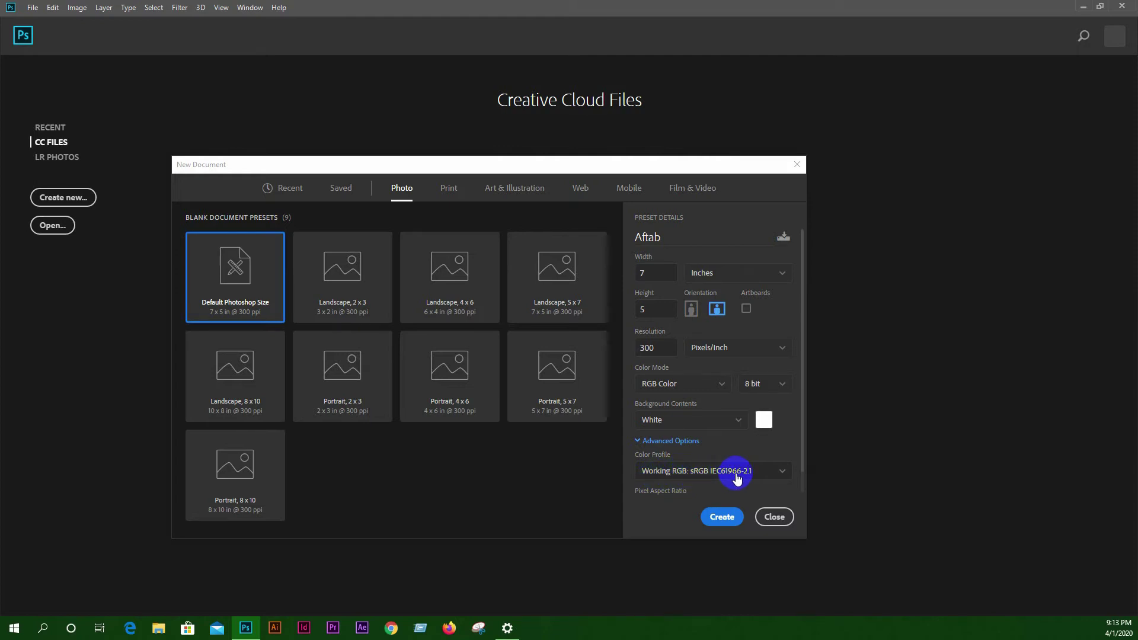
# Pick the Landscape 4 x 6 photo preset and turn it to portrait, 4 x 6 inches
pyautogui.scroll(-1, 741, 472)
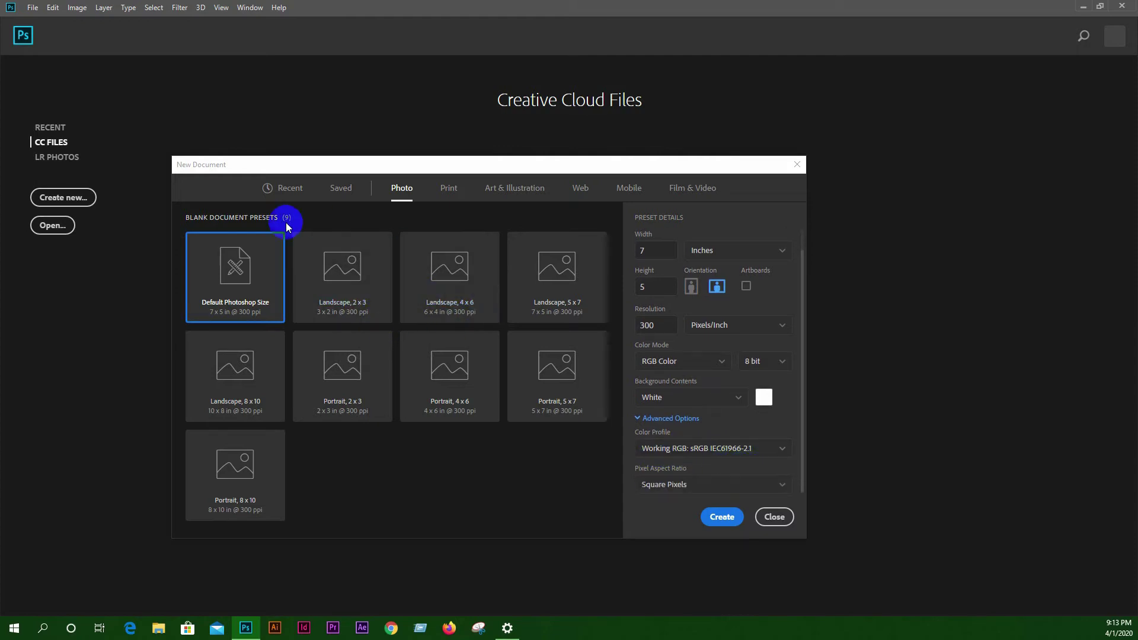
pyautogui.click(451, 286)
pyautogui.click(691, 308)
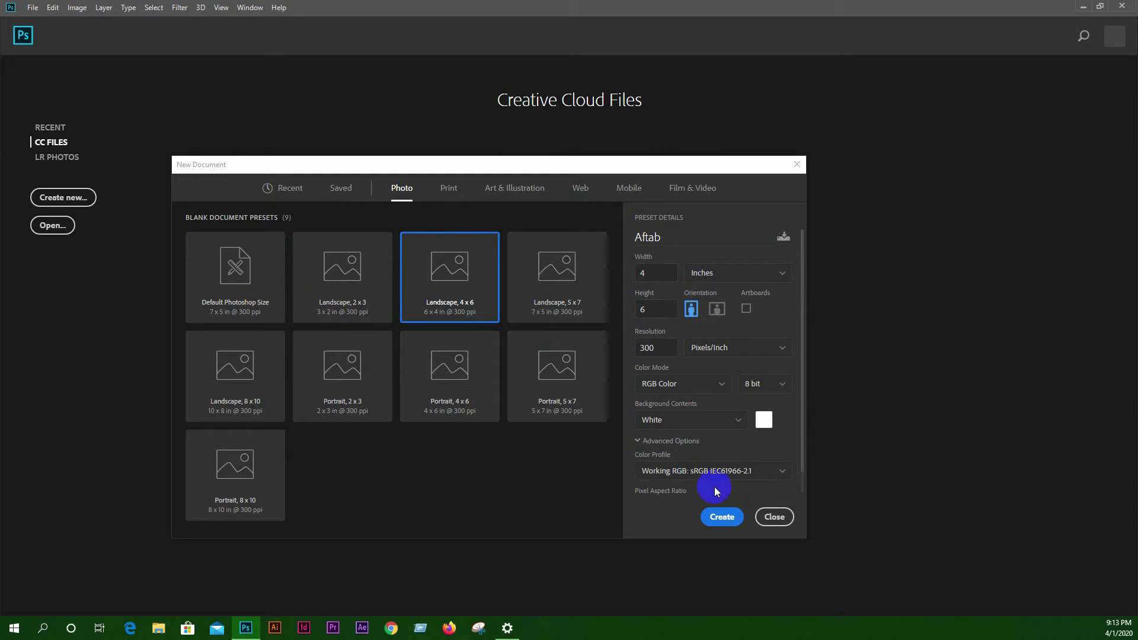
# Create the 4 x 6 in document, float and redock its window, then close it
pyautogui.click(722, 517)
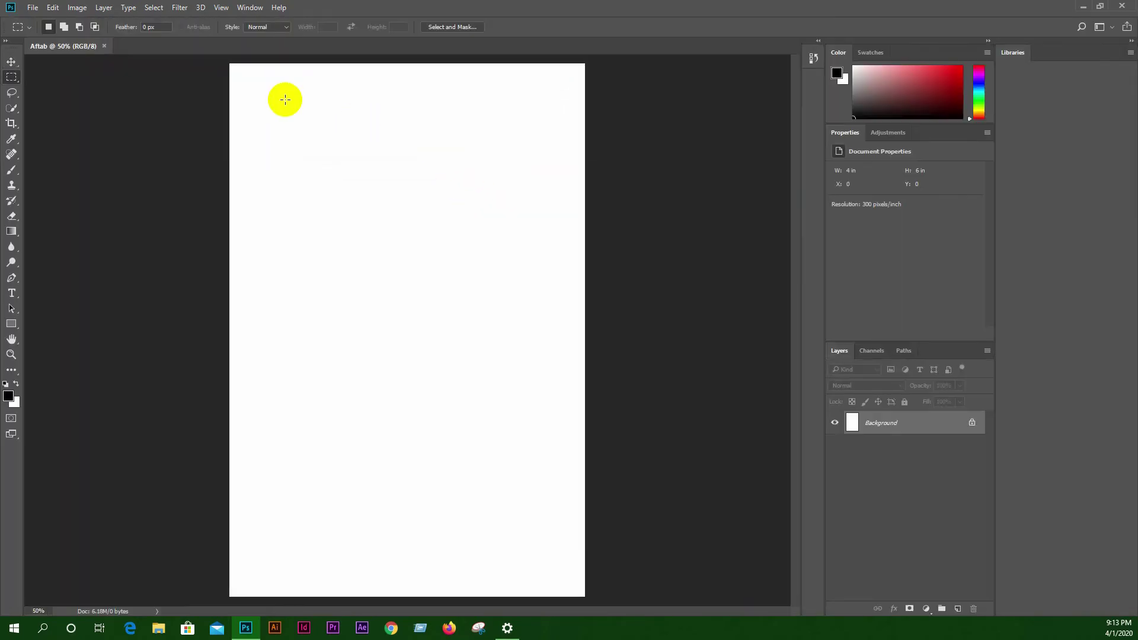
pyautogui.moveTo(64, 48); pyautogui.dragTo(122, 114)
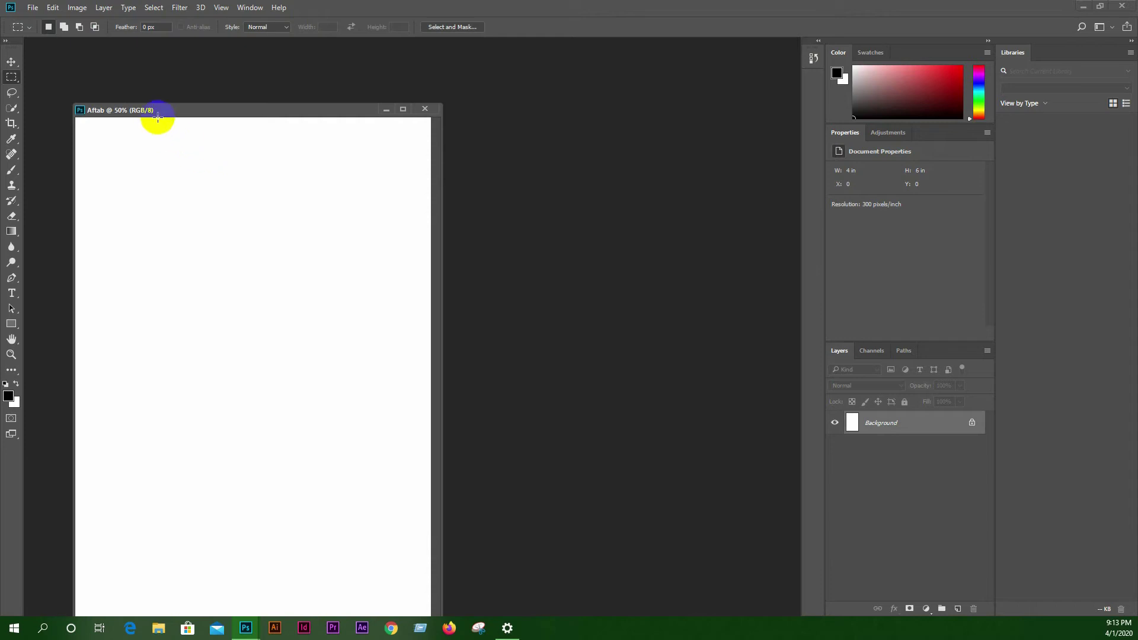
pyautogui.moveTo(184, 108); pyautogui.dragTo(165, 43)
pyautogui.moveTo(89, 51); pyautogui.dragTo(160, 57)
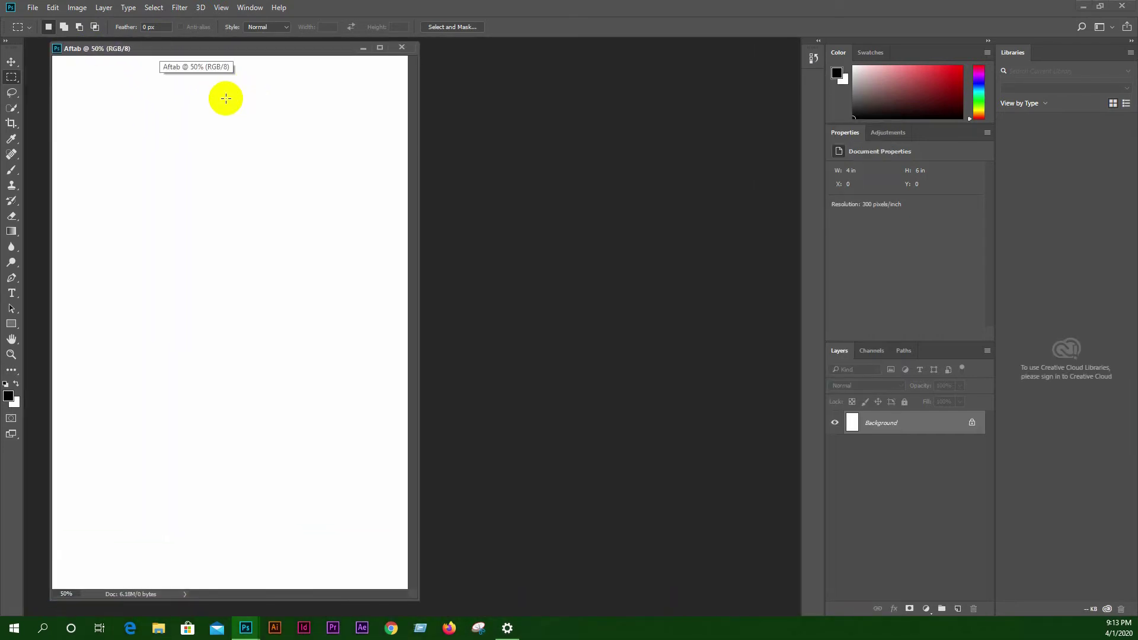
pyautogui.click(408, 51)
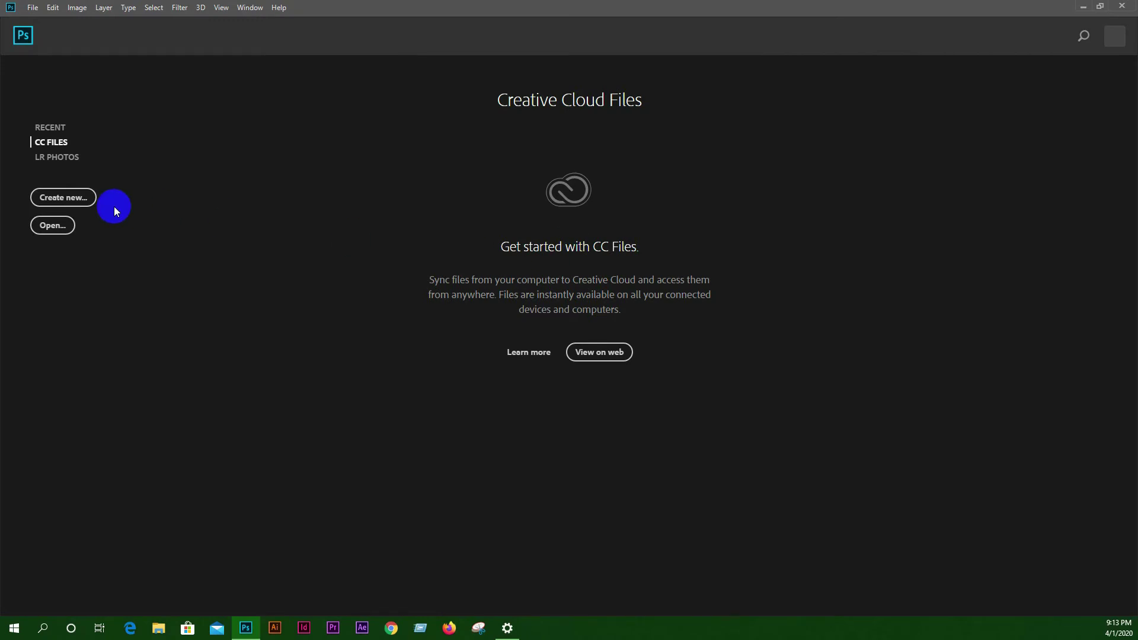
# Bring up Chrome maximized and dismiss the internet connection warning
pyautogui.click(390, 628)
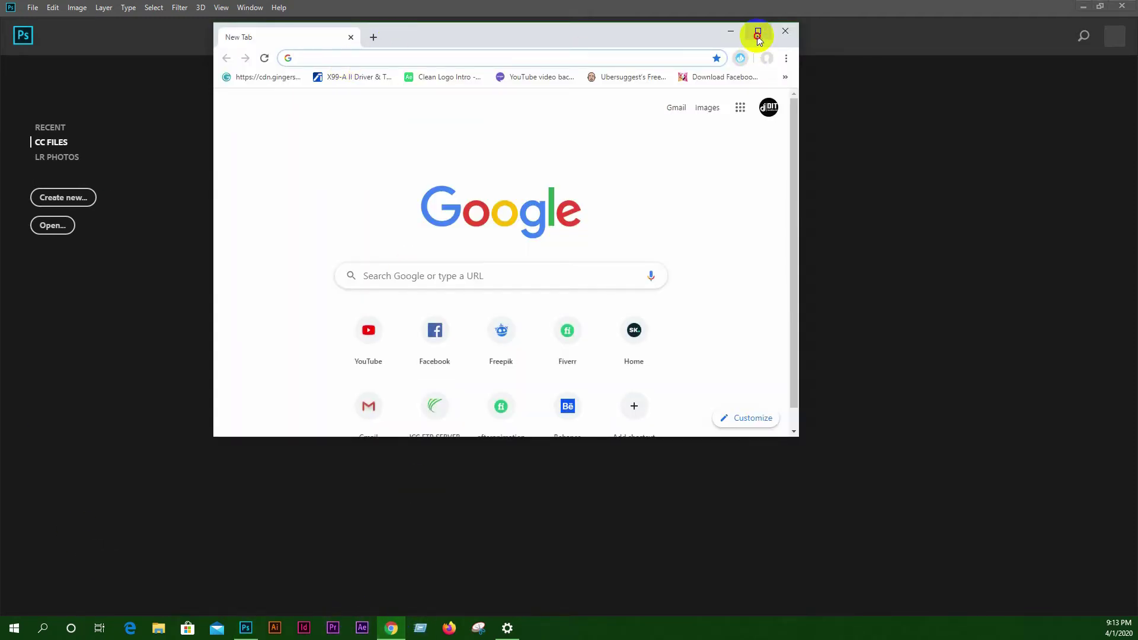
pyautogui.click(758, 33)
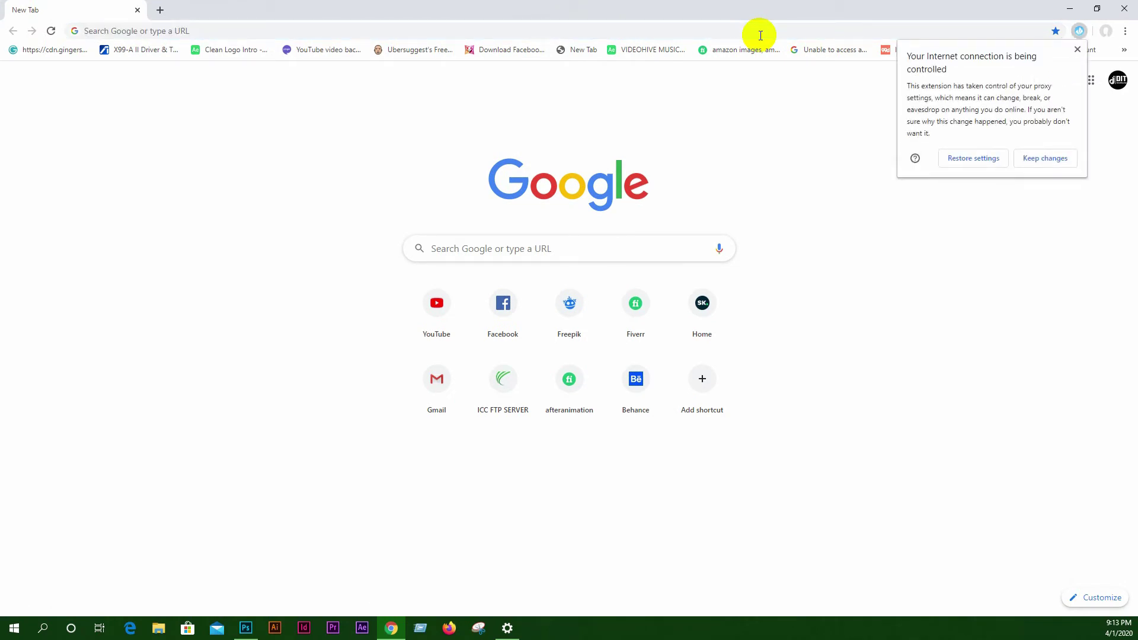
pyautogui.click(1078, 50)
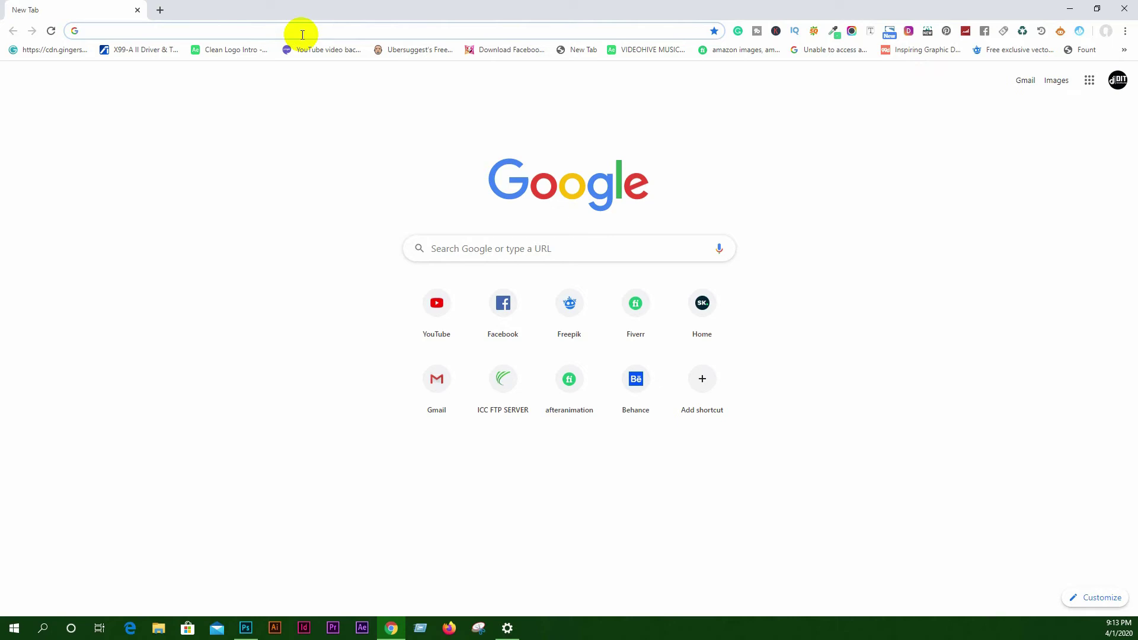
# Google 'free images' and open the Pixabay result in a new tab
pyautogui.write('fr')
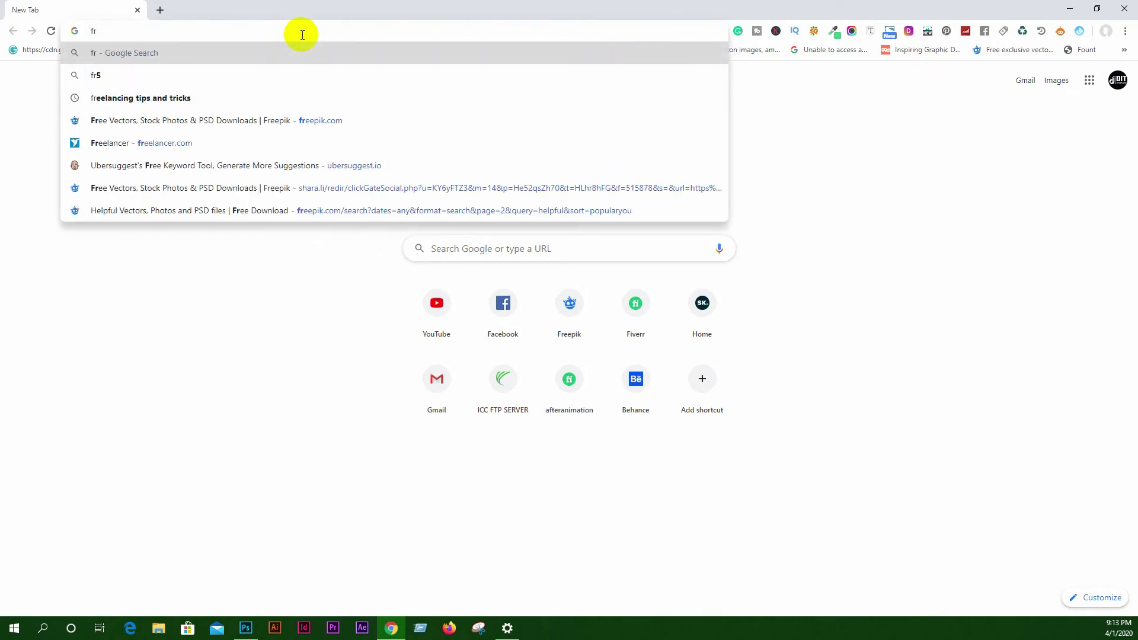
pyautogui.write('ee images')
pyautogui.press('Return')
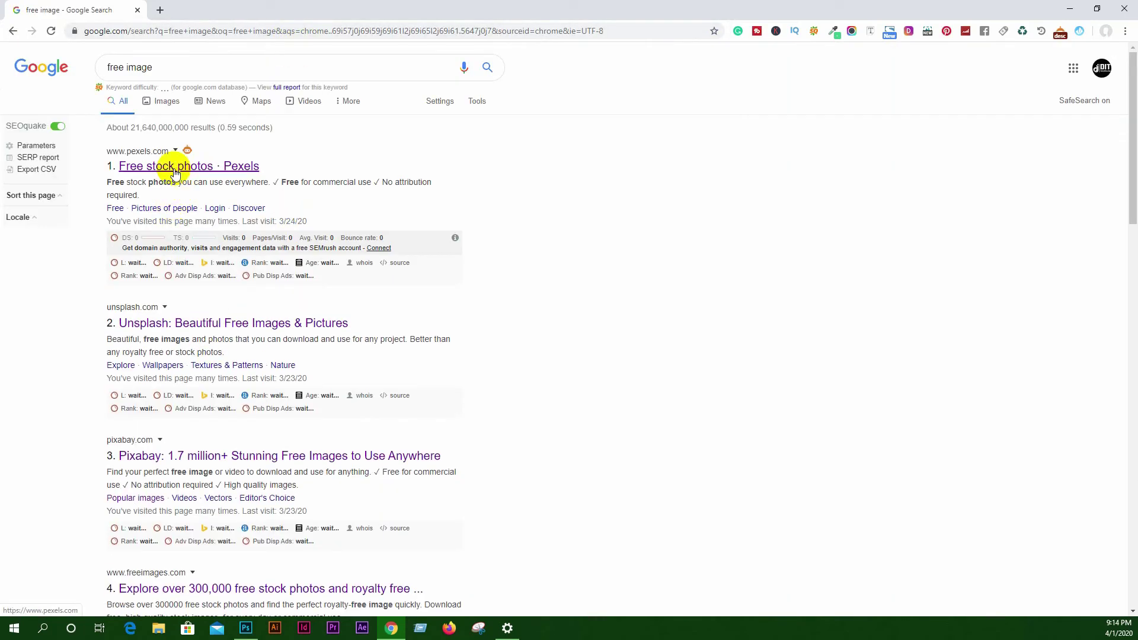
pyautogui.scroll(-3, 181, 424)
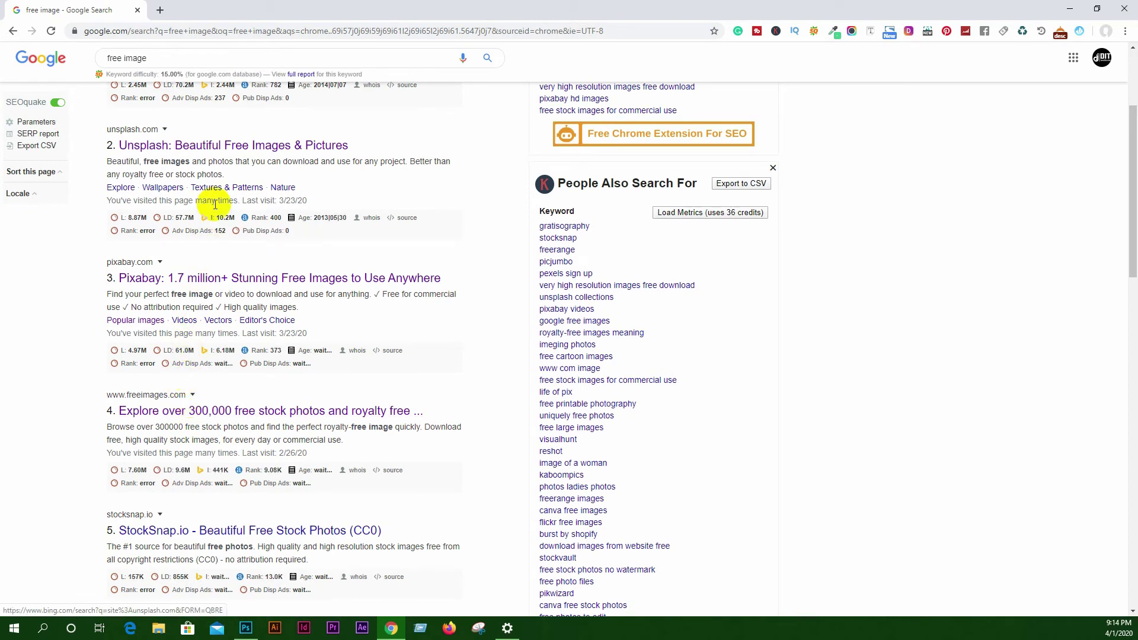
pyautogui.rightClick(239, 282)
pyautogui.click(267, 286)
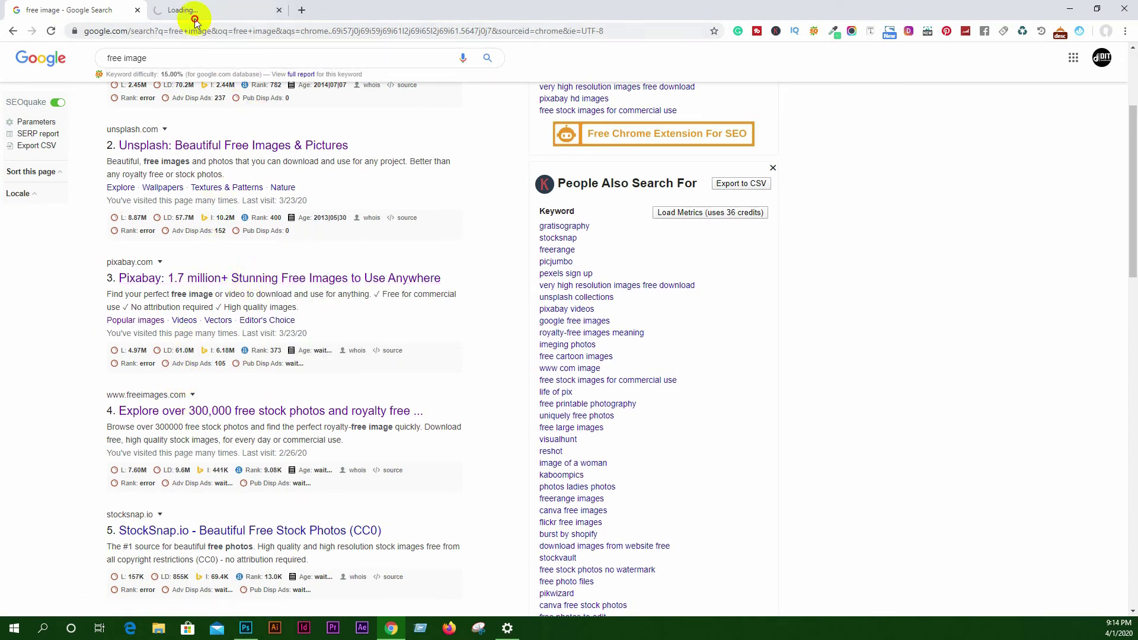
# On Pixabay, browse the popular images and open the Asterix figurine photo's page
pyautogui.click(196, 19)
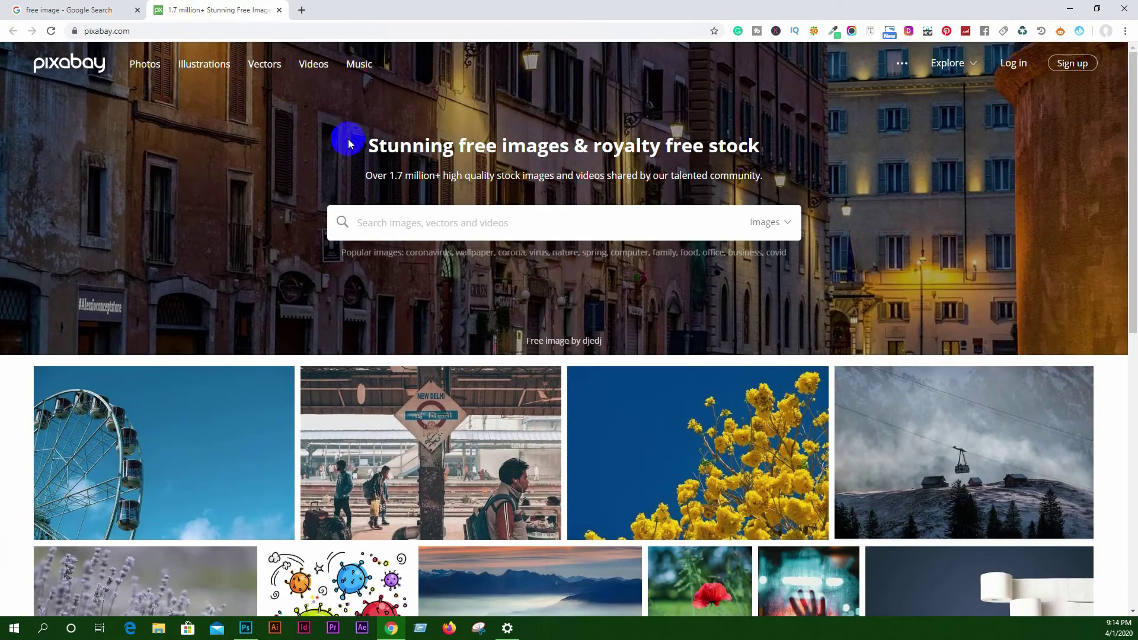
pyautogui.scroll(-5, 427, 231)
pyautogui.click(427, 230)
pyautogui.scroll(-2, 427, 232)
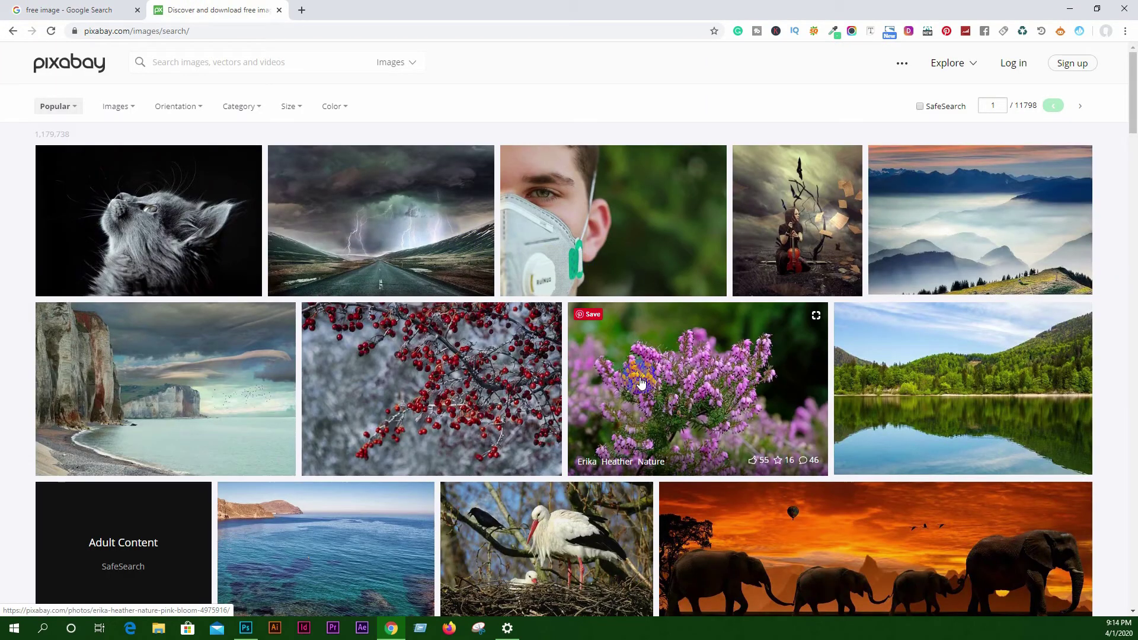
pyautogui.scroll(-2, 663, 374)
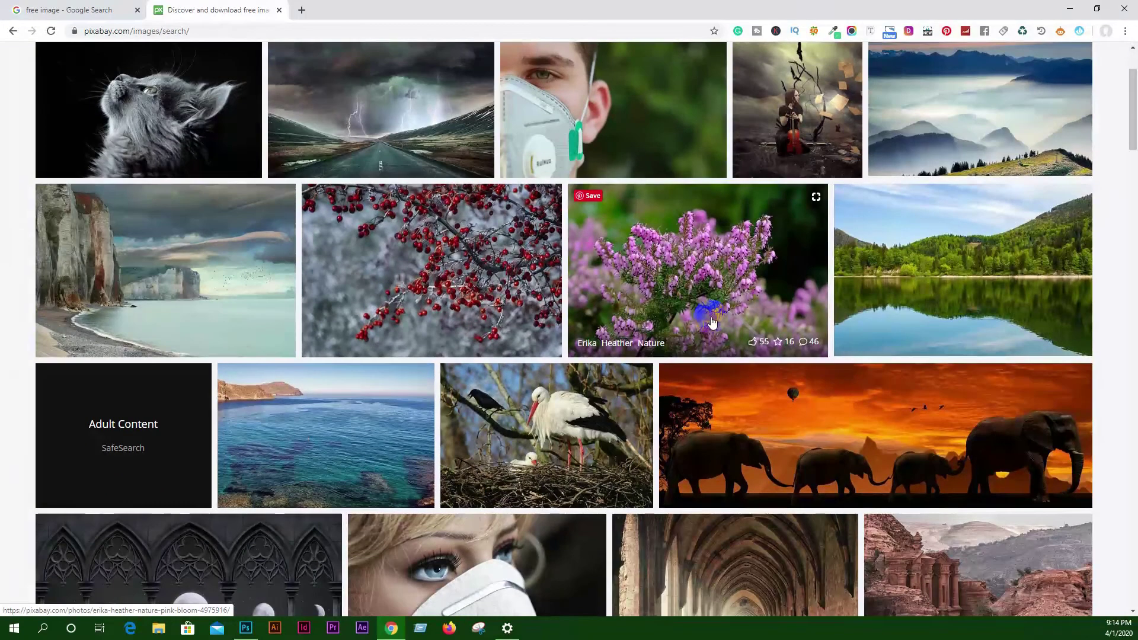
pyautogui.scroll(-8, 712, 323)
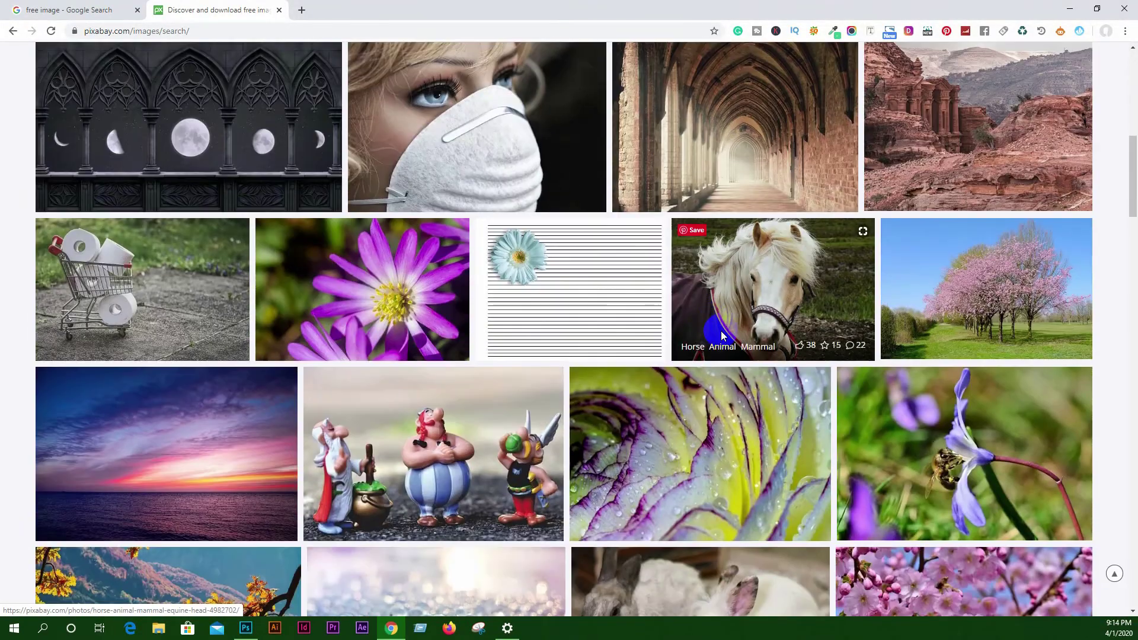
pyautogui.scroll(-3, 718, 346)
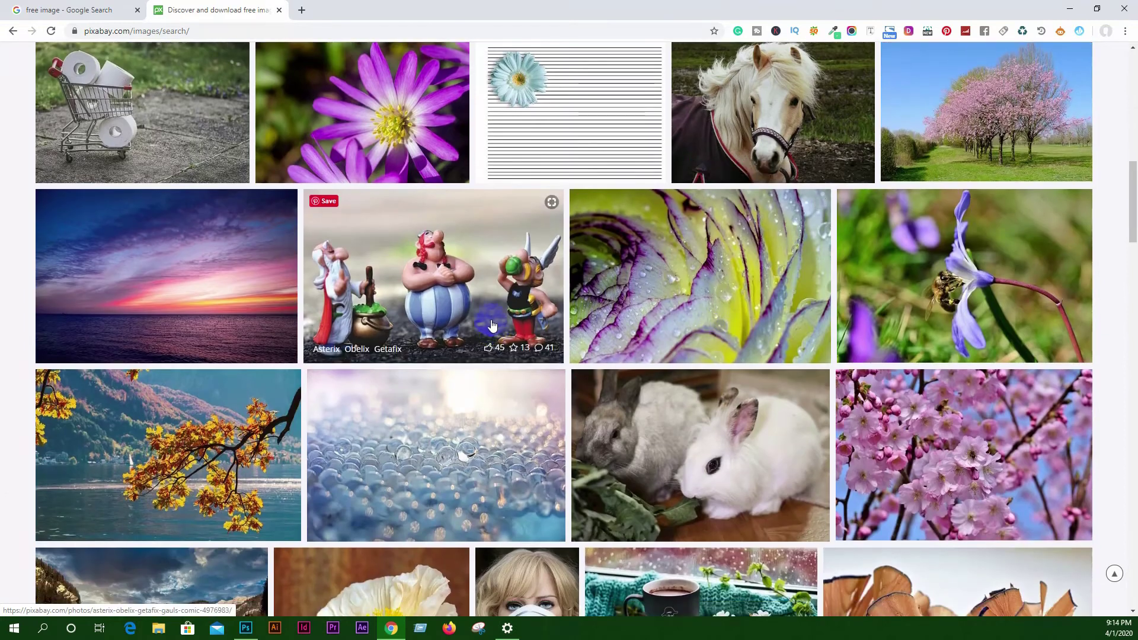
pyautogui.click(421, 283)
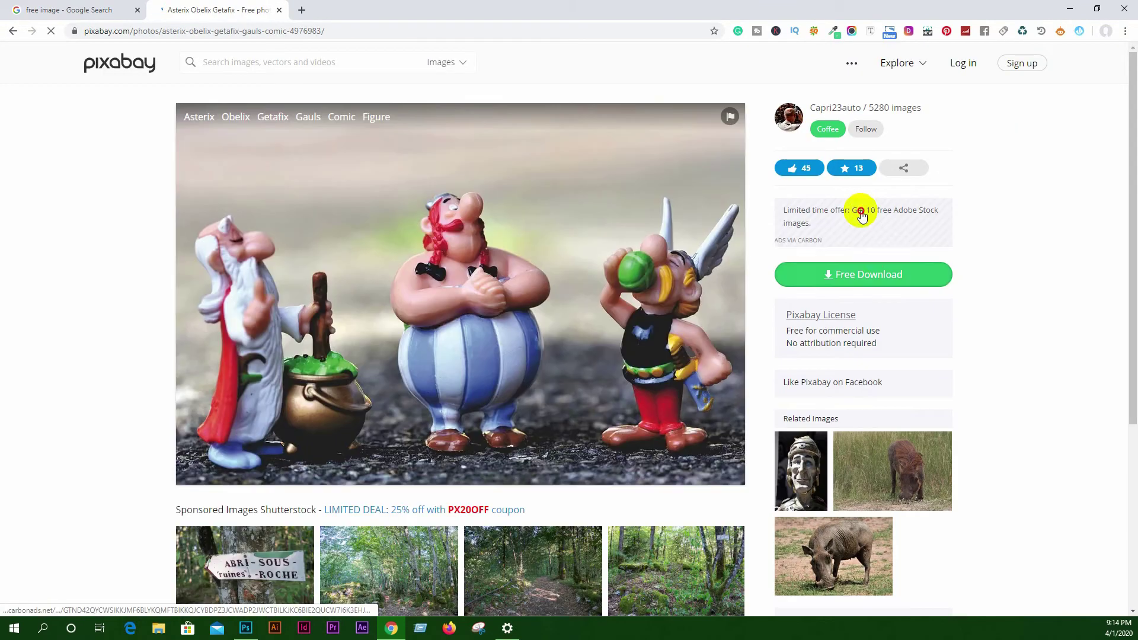
# Choose the 5420×3635 full-resolution size and start the download
pyautogui.click(854, 286)
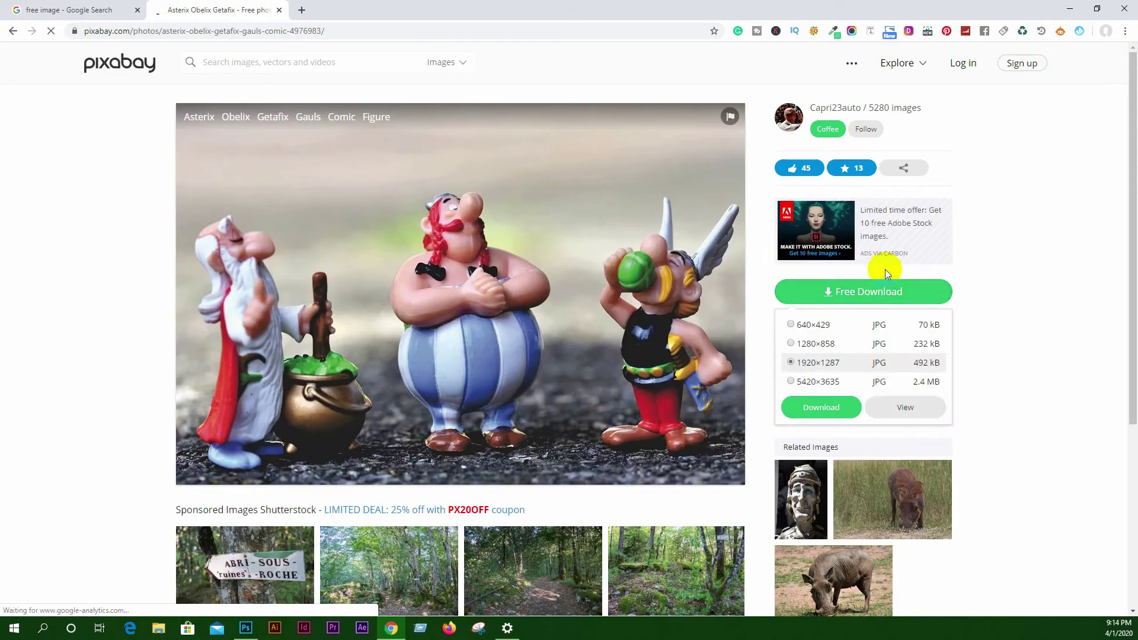
pyautogui.click(824, 381)
pyautogui.click(827, 411)
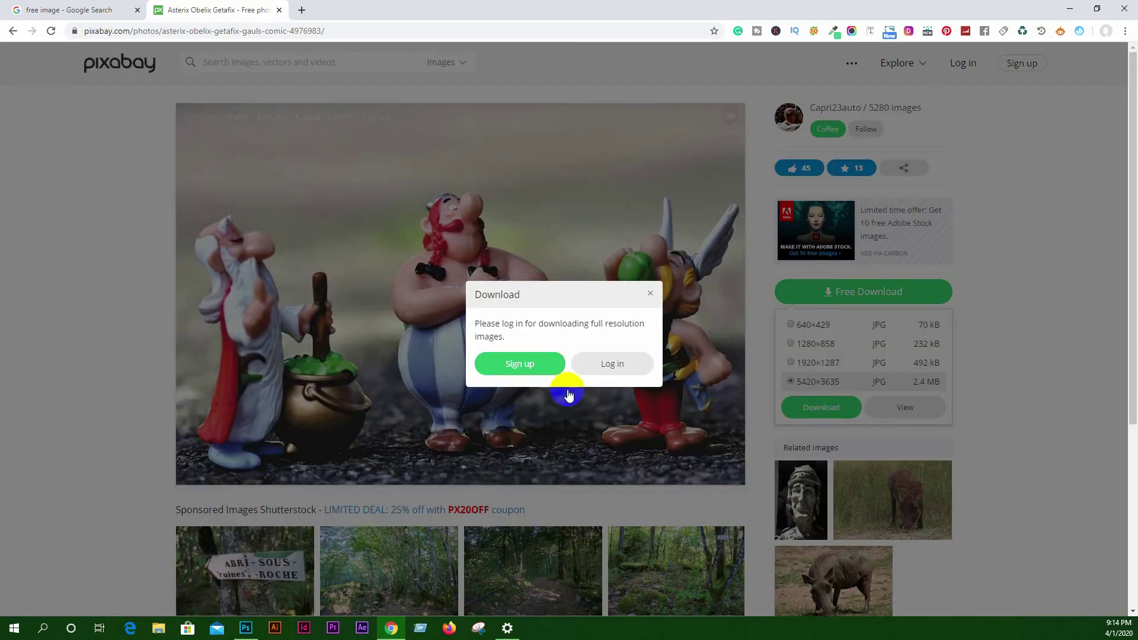
pyautogui.click(619, 367)
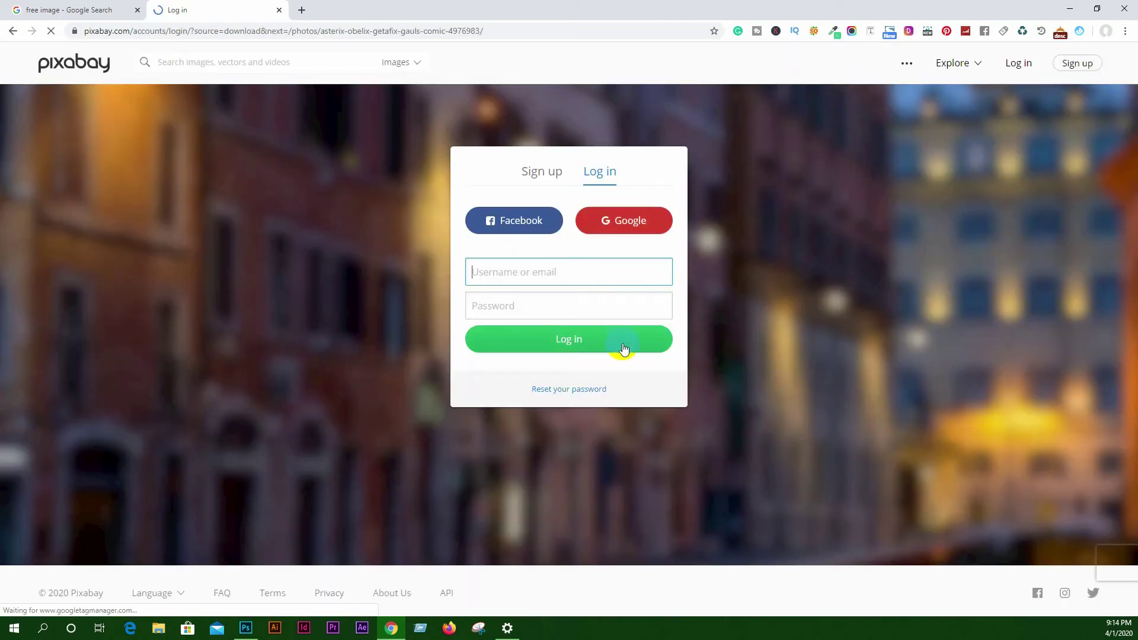
# Log in with Facebook, pick a size again, and save the JPG into Downloads
pyautogui.click(537, 217)
pyautogui.click(838, 330)
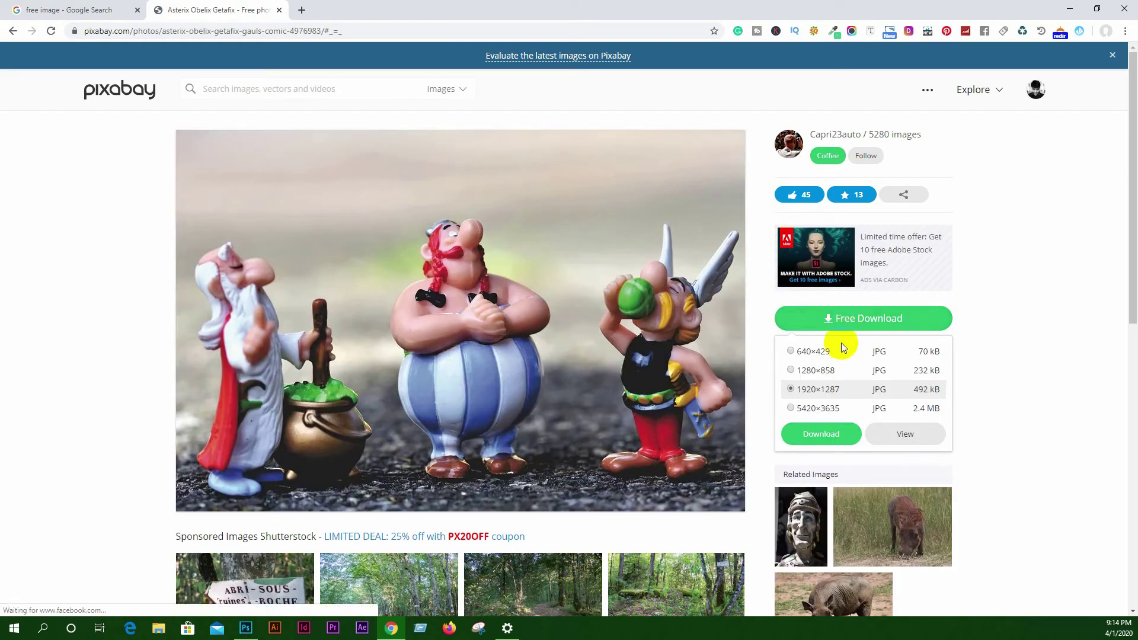
pyautogui.click(808, 408)
pyautogui.click(821, 434)
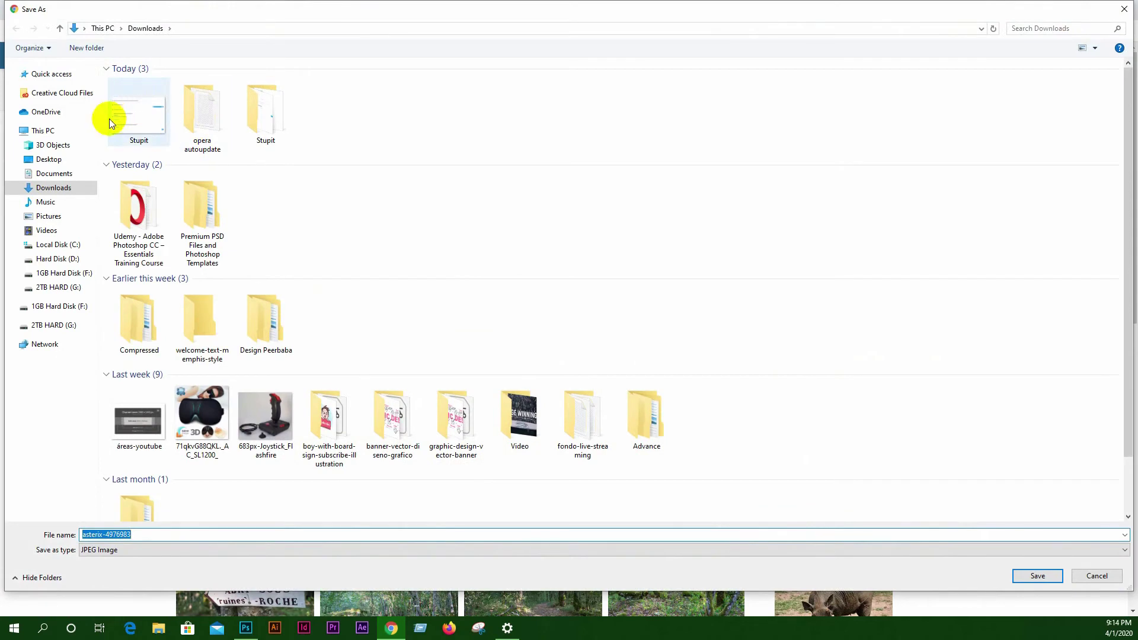
pyautogui.click(46, 187)
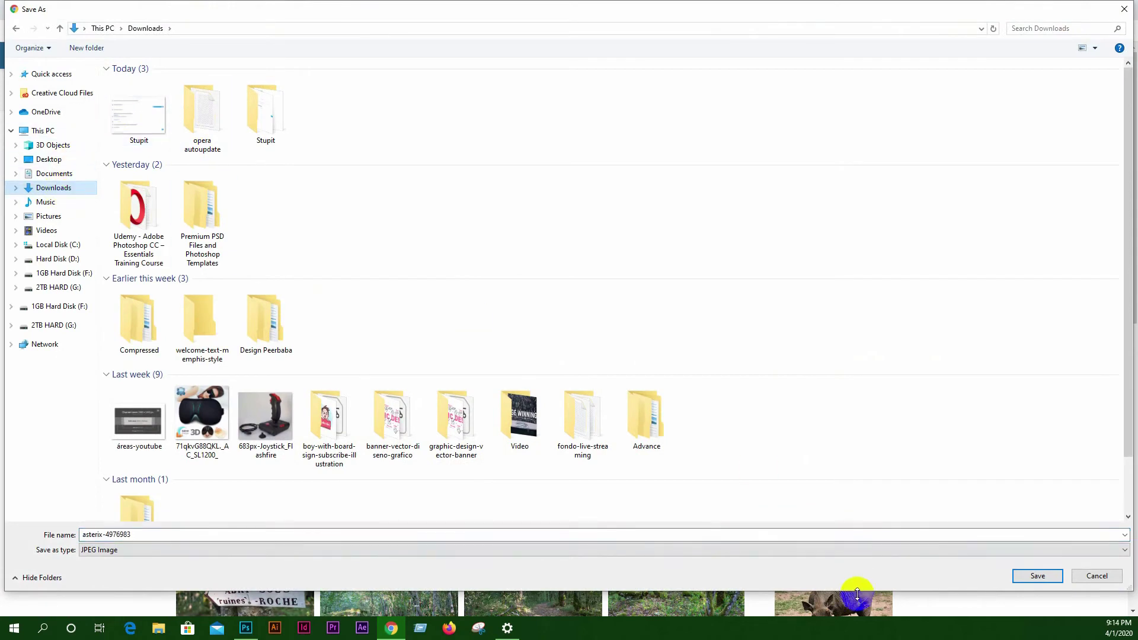
pyautogui.click(1041, 577)
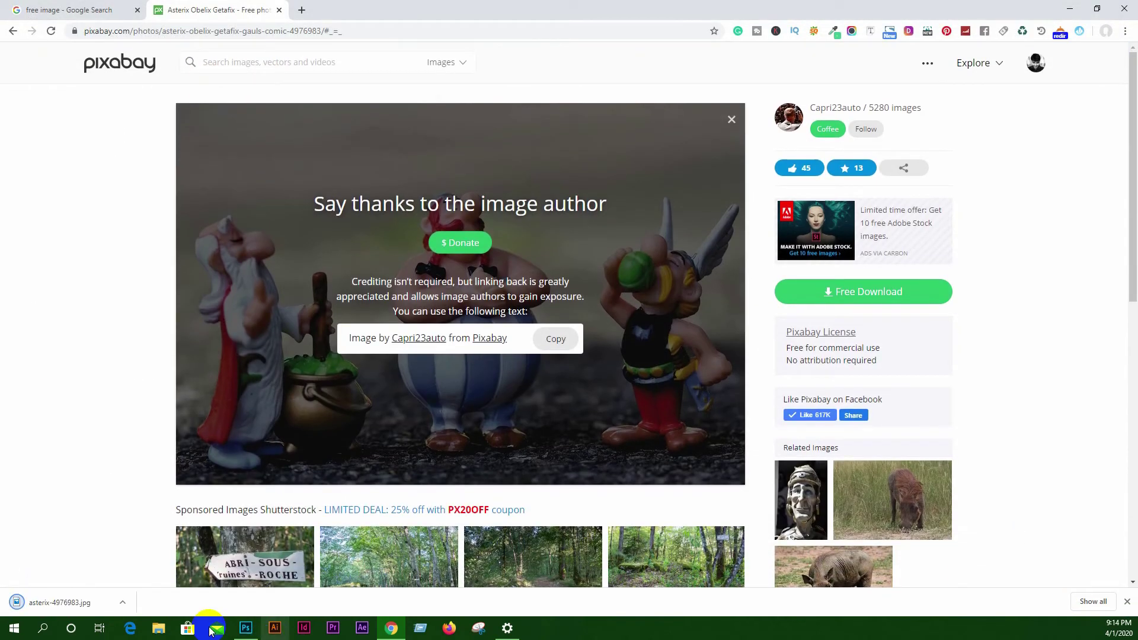
# Return to Photoshop and open asterix-4976983 from the Downloads folder
pyautogui.click(1071, 9)
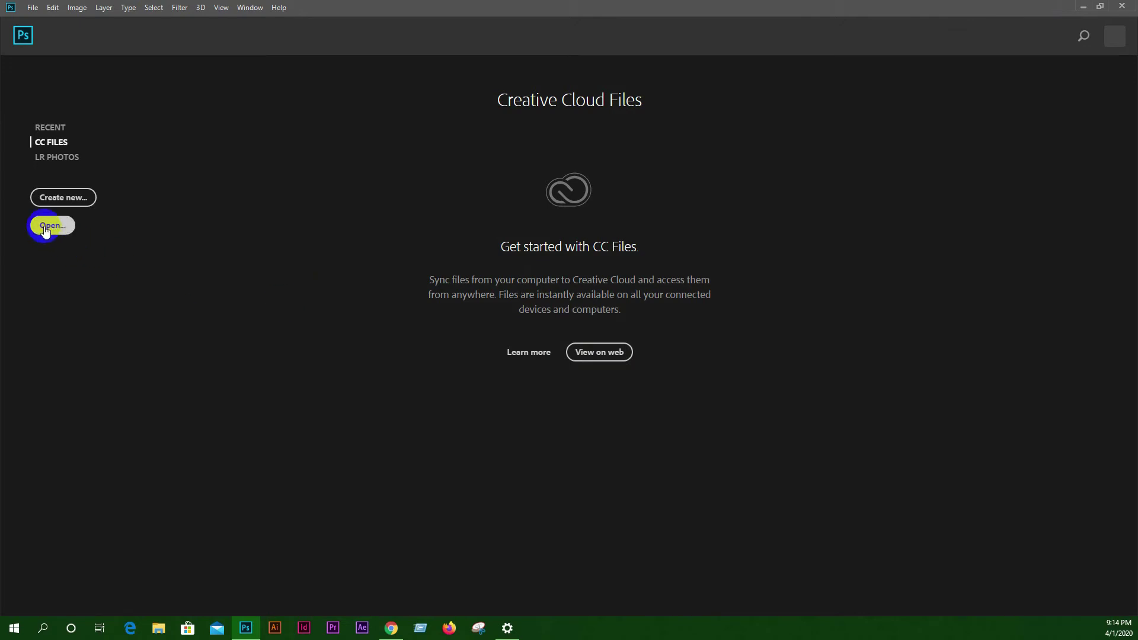
pyautogui.click(1084, 7)
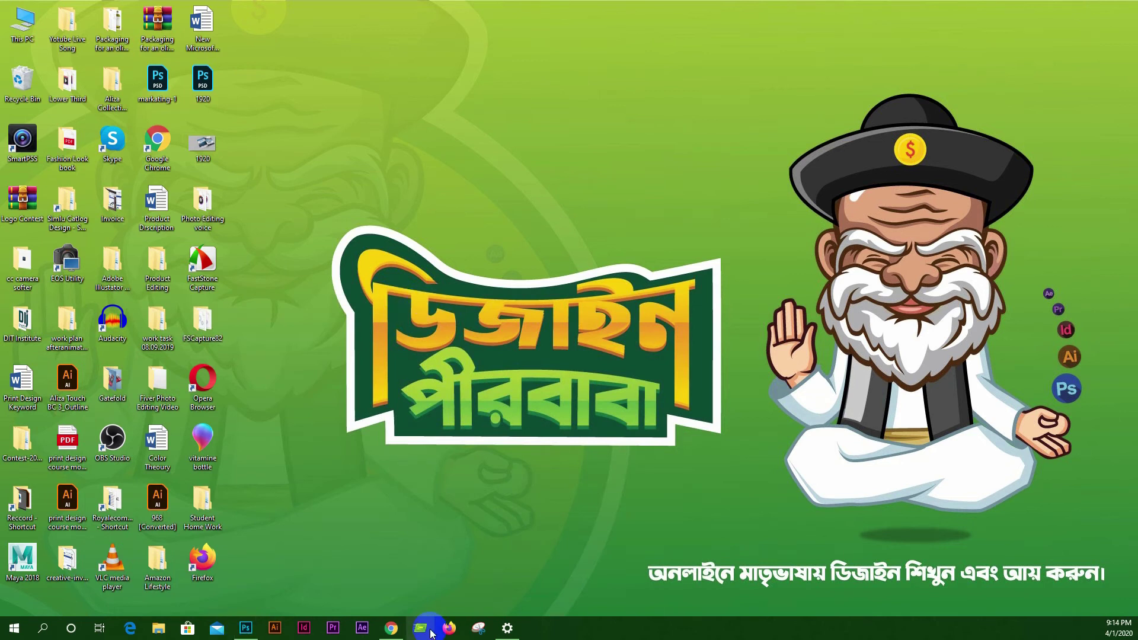
pyautogui.click(247, 630)
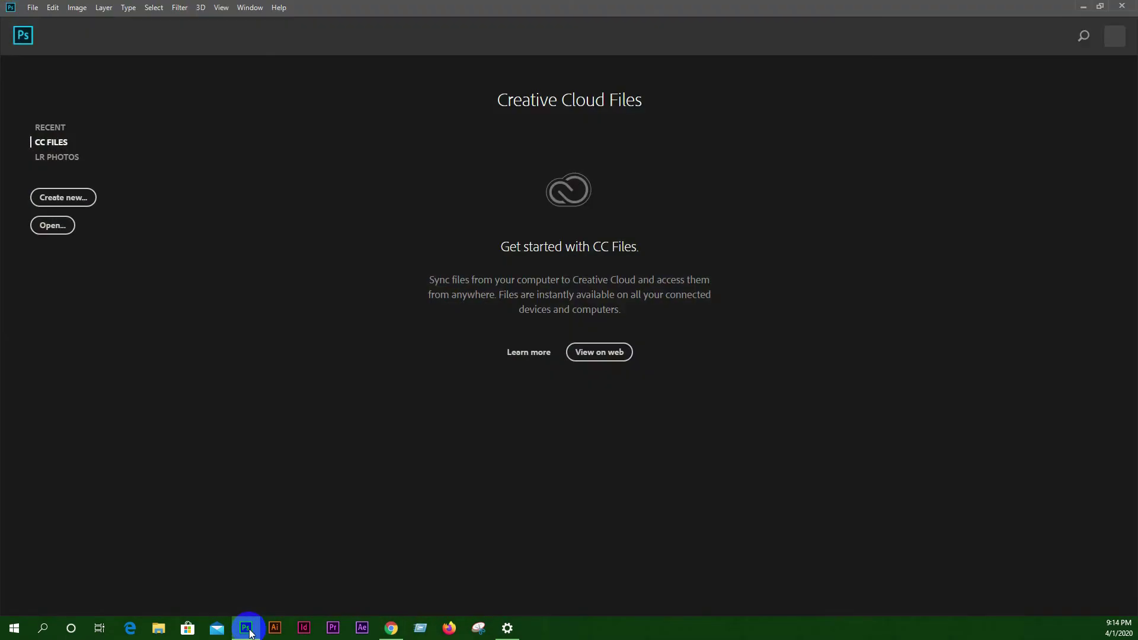
pyautogui.click(50, 230)
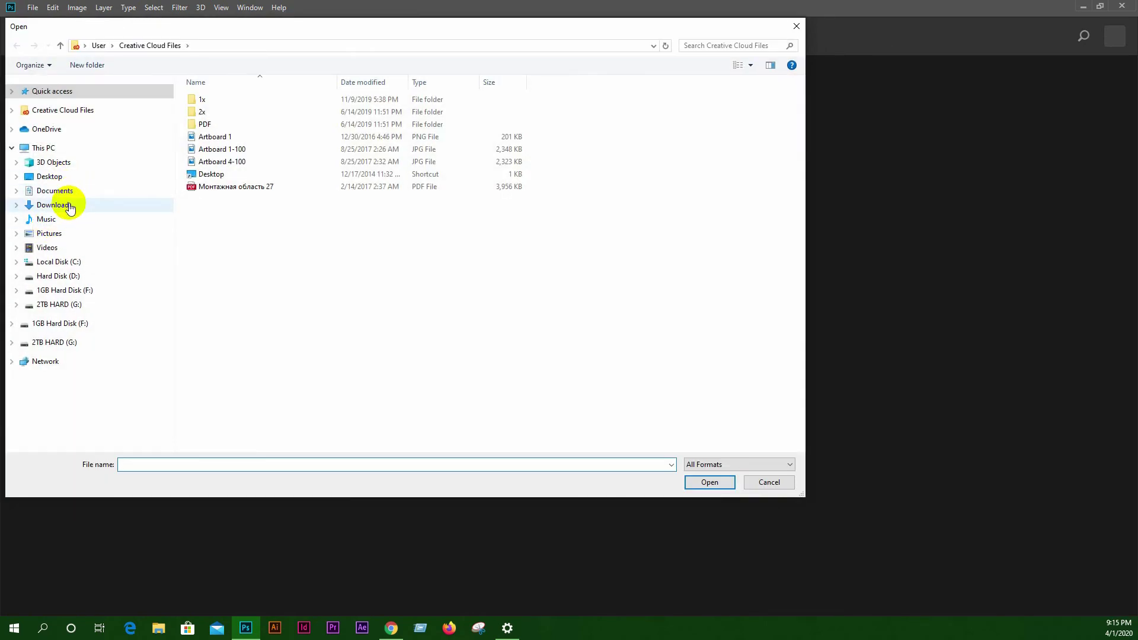
pyautogui.click(69, 204)
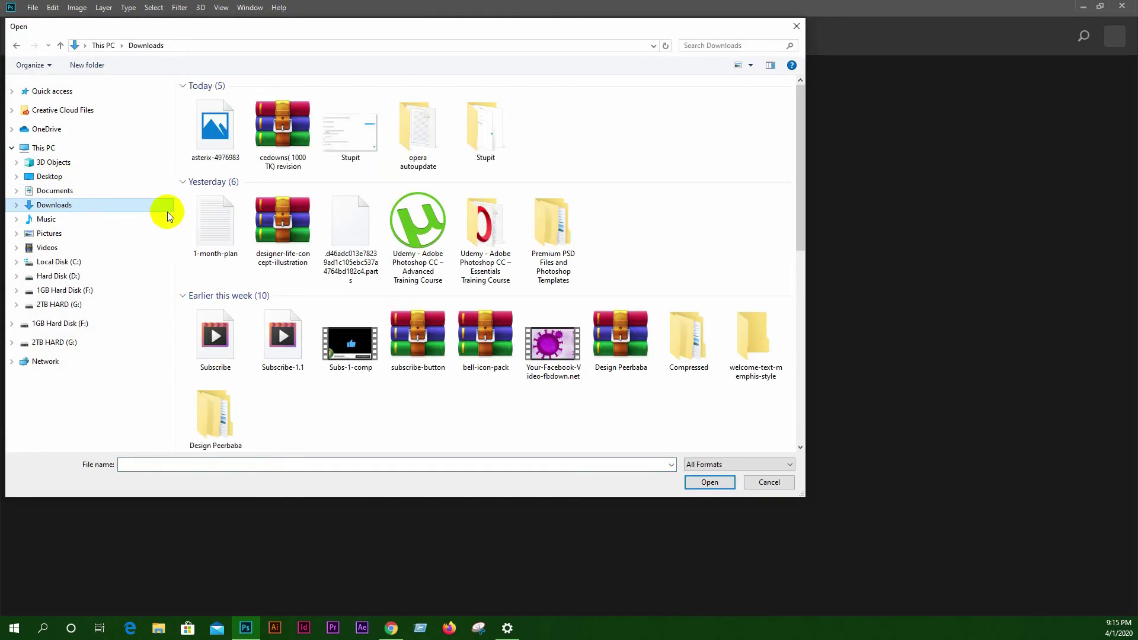
pyautogui.click(221, 140)
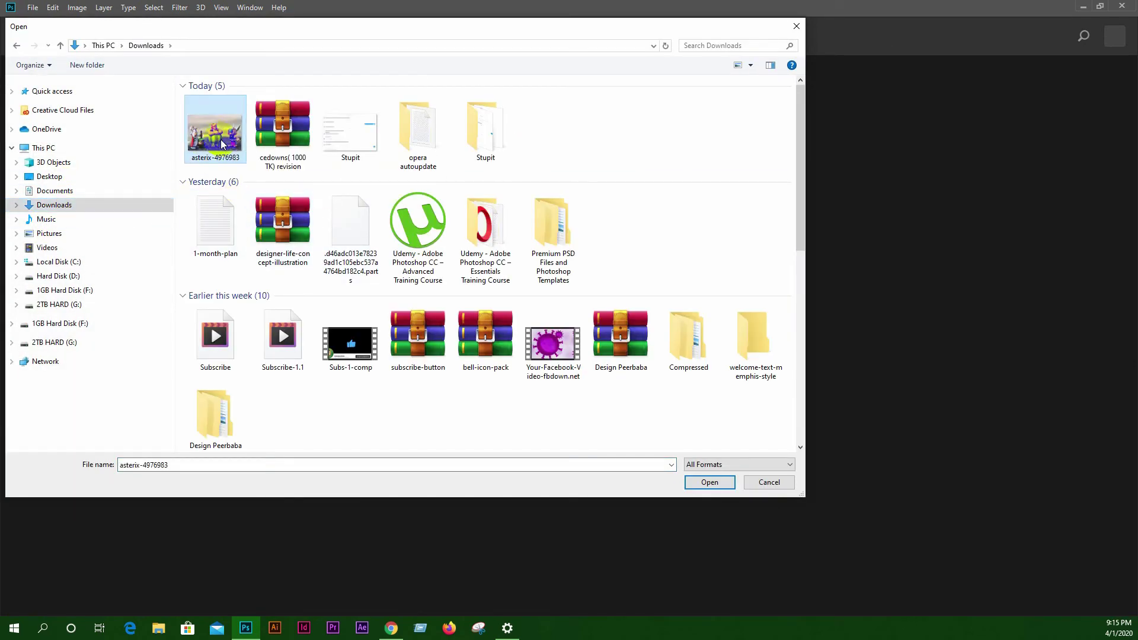
pyautogui.click(697, 482)
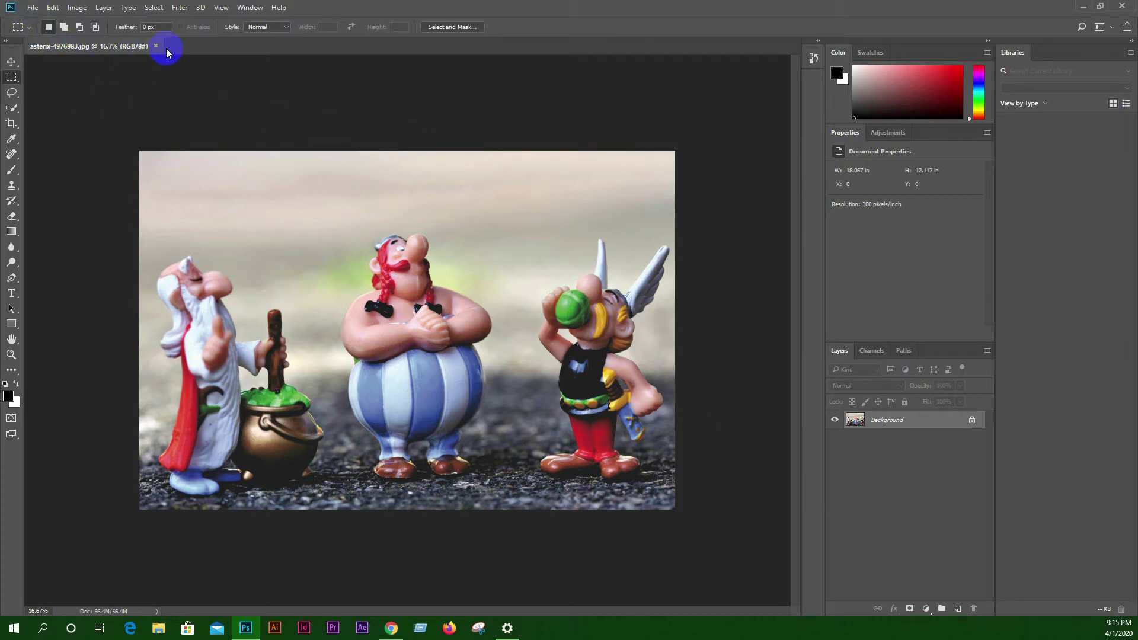
# Use File > Open to open the pexels-photo game-controller image from Downloads
pyautogui.click(31, 8)
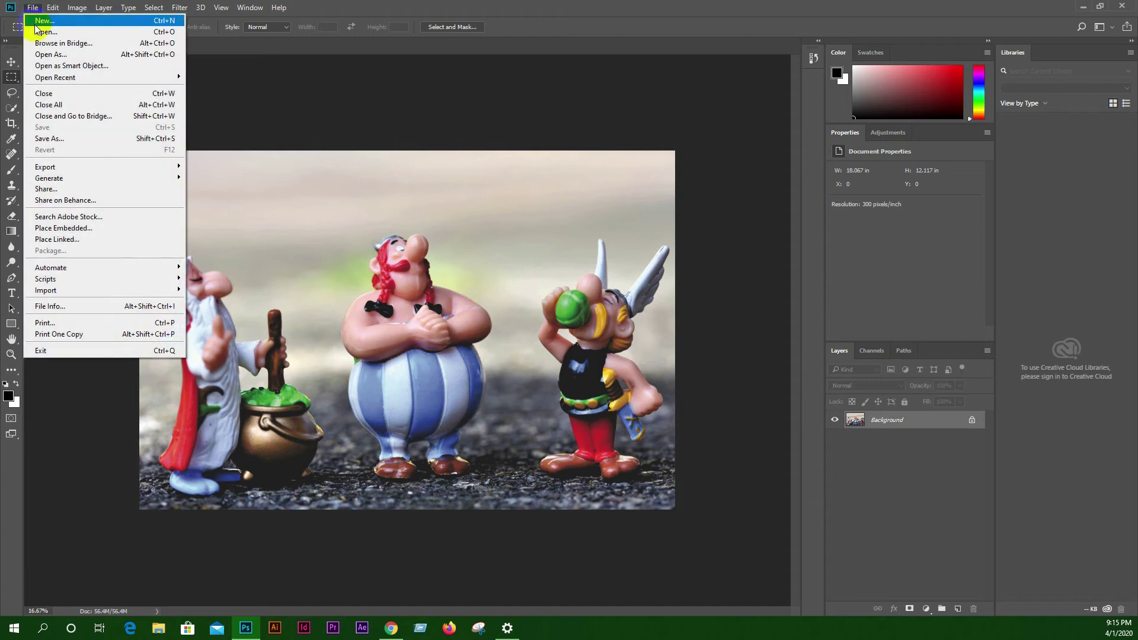
pyautogui.click(43, 33)
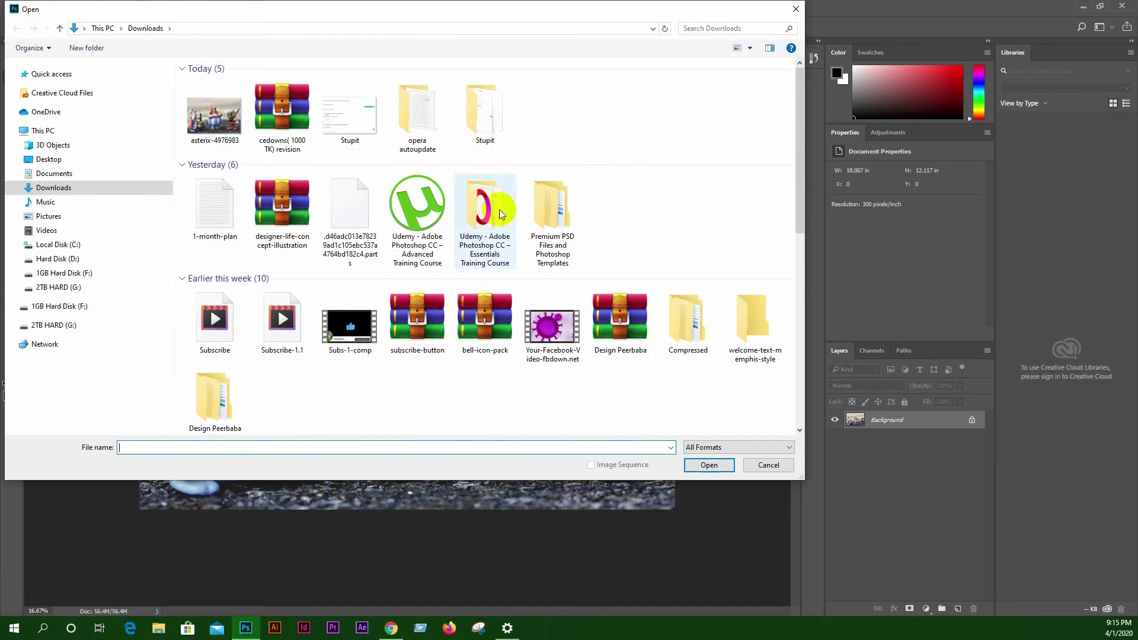
pyautogui.scroll(-10, 521, 196)
pyautogui.doubleClick(757, 208)
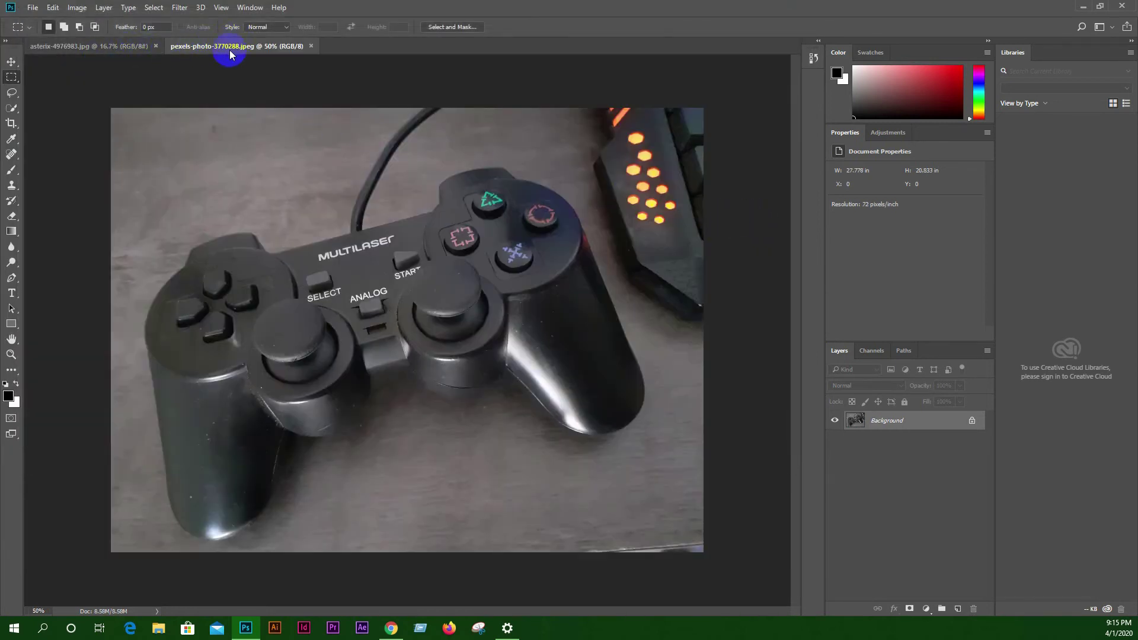
# Switch between the two documents, float both windows, then dock them back as tabs
pyautogui.click(120, 45)
pyautogui.click(185, 46)
pyautogui.moveTo(214, 50); pyautogui.dragTo(223, 168)
pyautogui.moveTo(111, 45); pyautogui.dragTo(137, 162)
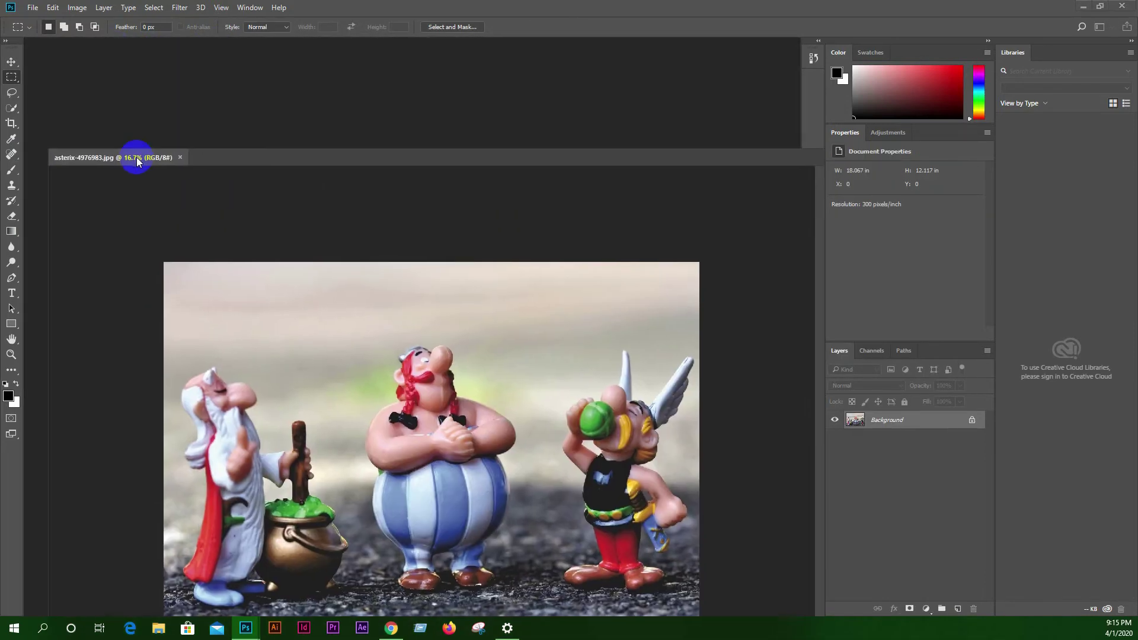
pyautogui.moveTo(458, 159); pyautogui.dragTo(475, 59)
pyautogui.moveTo(603, 191); pyautogui.dragTo(579, 51)
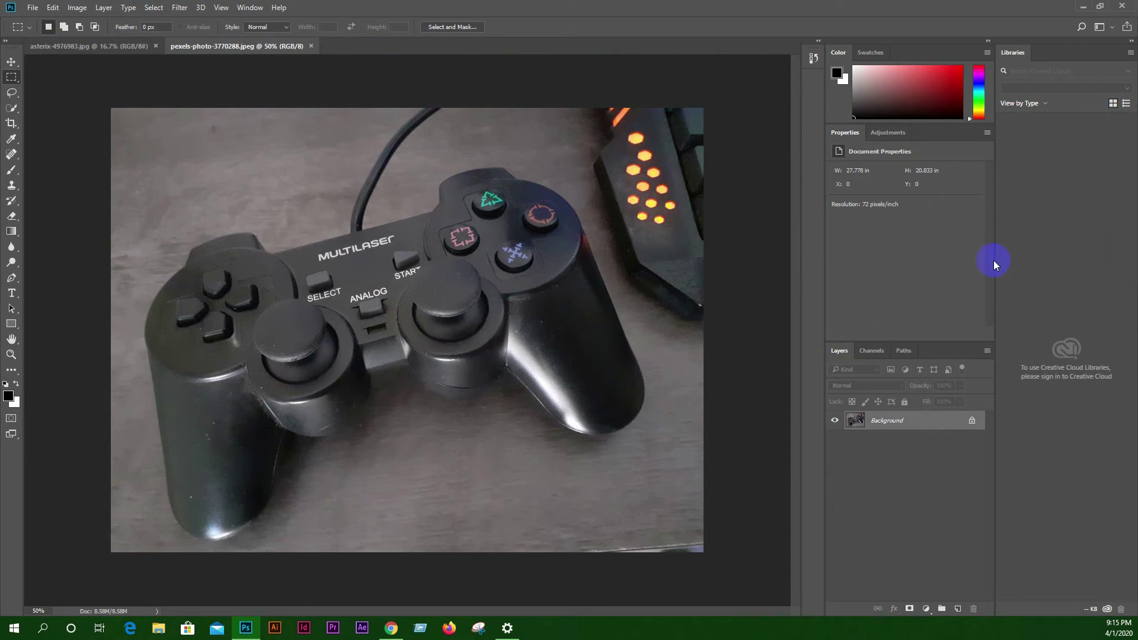
# Close the pexels-photo and Asterix tabs, then reopen the Asterix image from the start screen
pyautogui.click(313, 47)
pyautogui.click(156, 47)
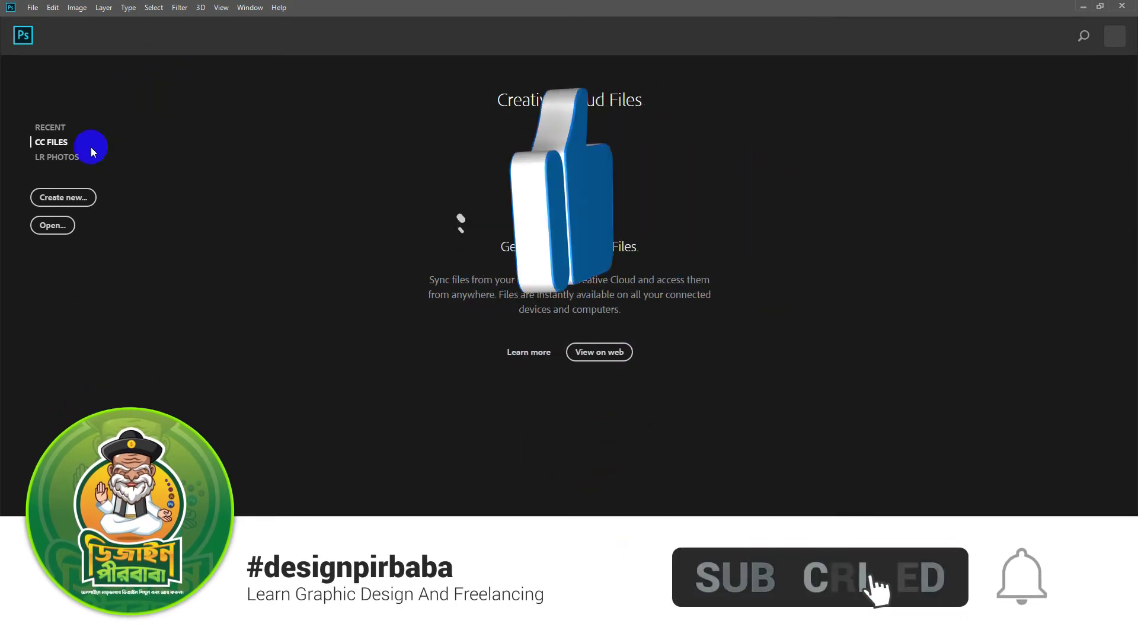
pyautogui.click(44, 232)
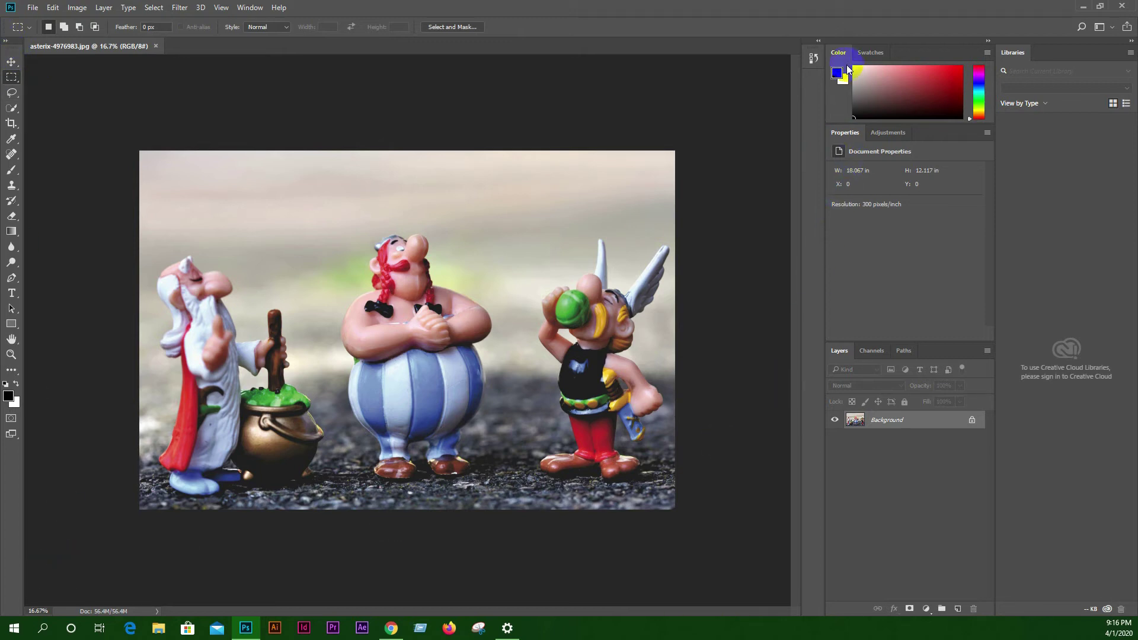
# Float the tools as a two-column strip at the left edge; close the right panel group
pyautogui.moveTo(12, 43); pyautogui.dragTo(781, 72)
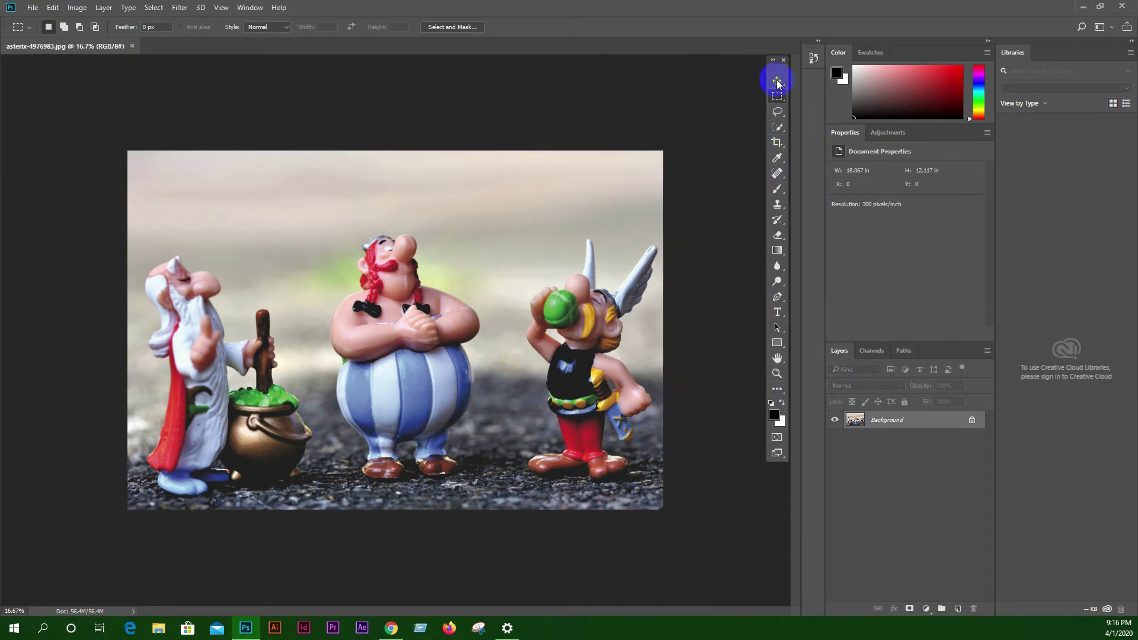
pyautogui.click(774, 60)
pyautogui.moveTo(780, 66); pyautogui.dragTo(21, 70)
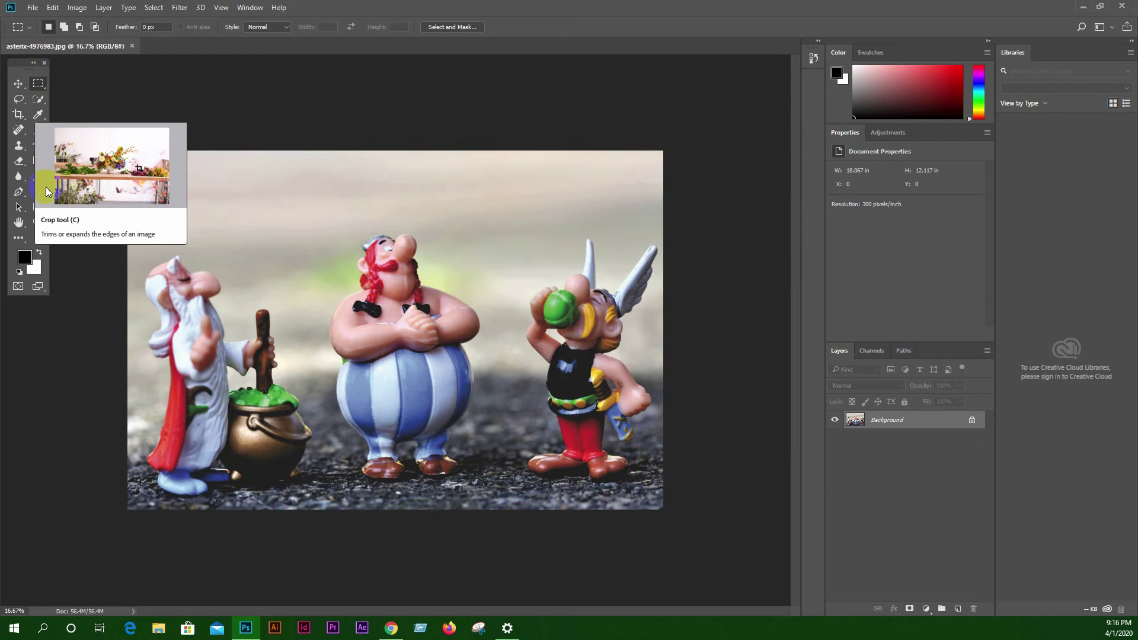
pyautogui.moveTo(17, 71); pyautogui.dragTo(15, 69)
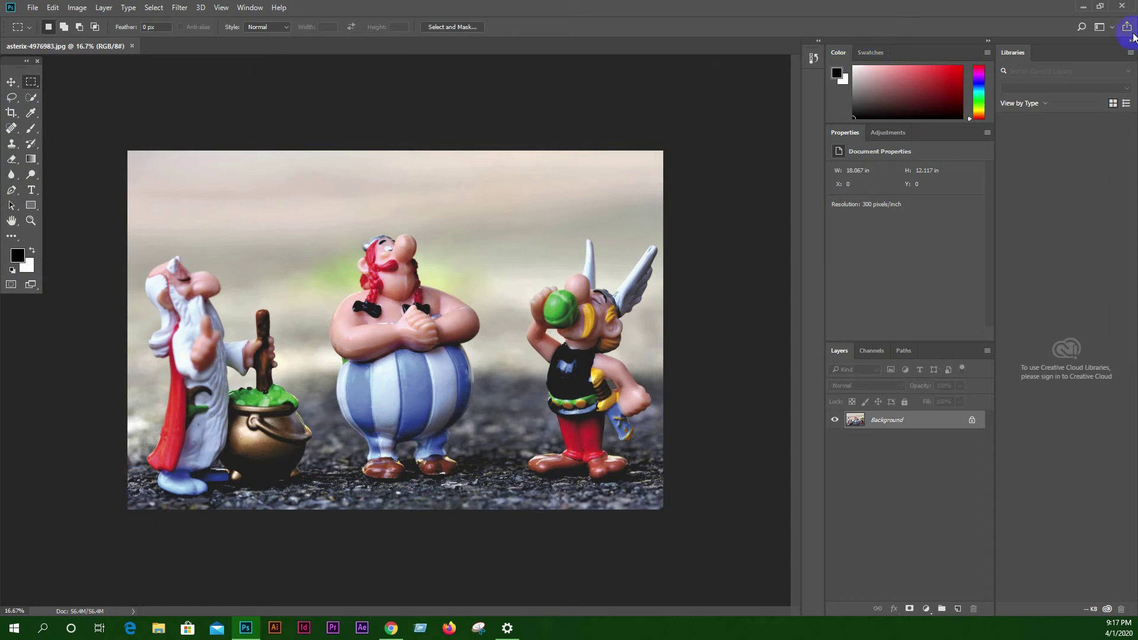
pyautogui.moveTo(806, 45); pyautogui.dragTo(554, 92)
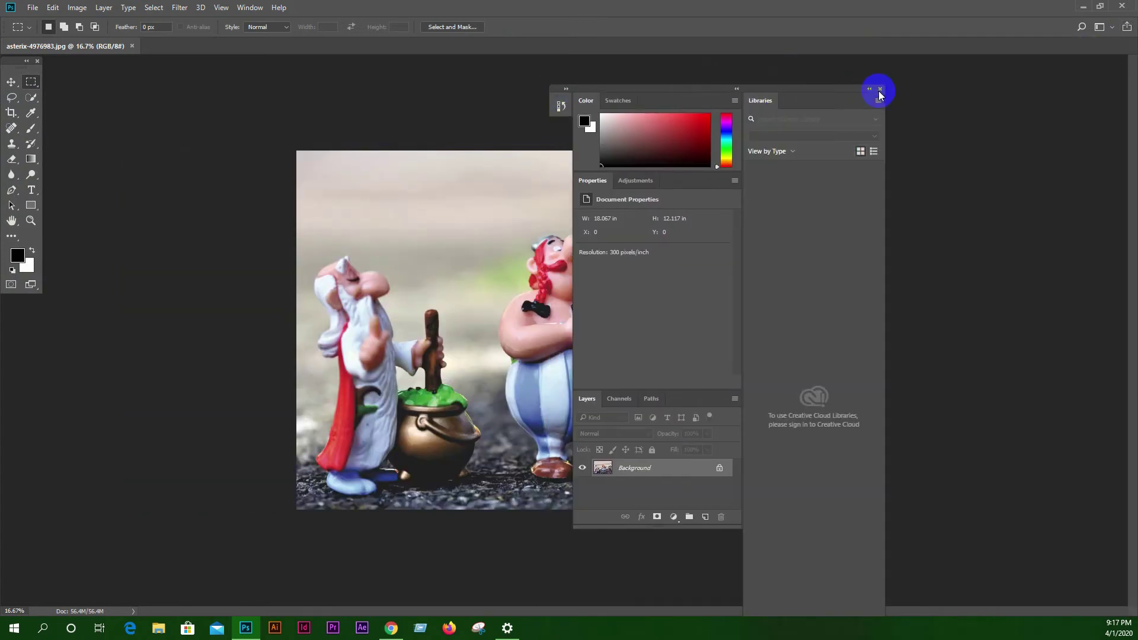
pyautogui.click(880, 89)
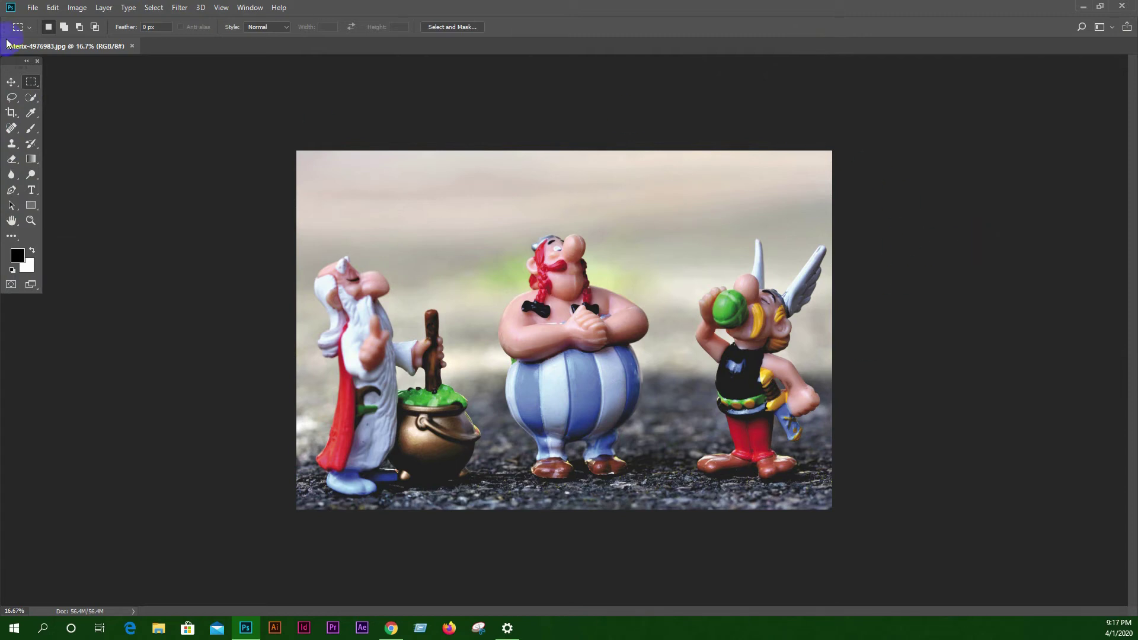
# Close the floating tools panel and reset the Essentials workspace layout
pyautogui.moveTo(12, 63); pyautogui.dragTo(166, 119)
pyautogui.click(130, 115)
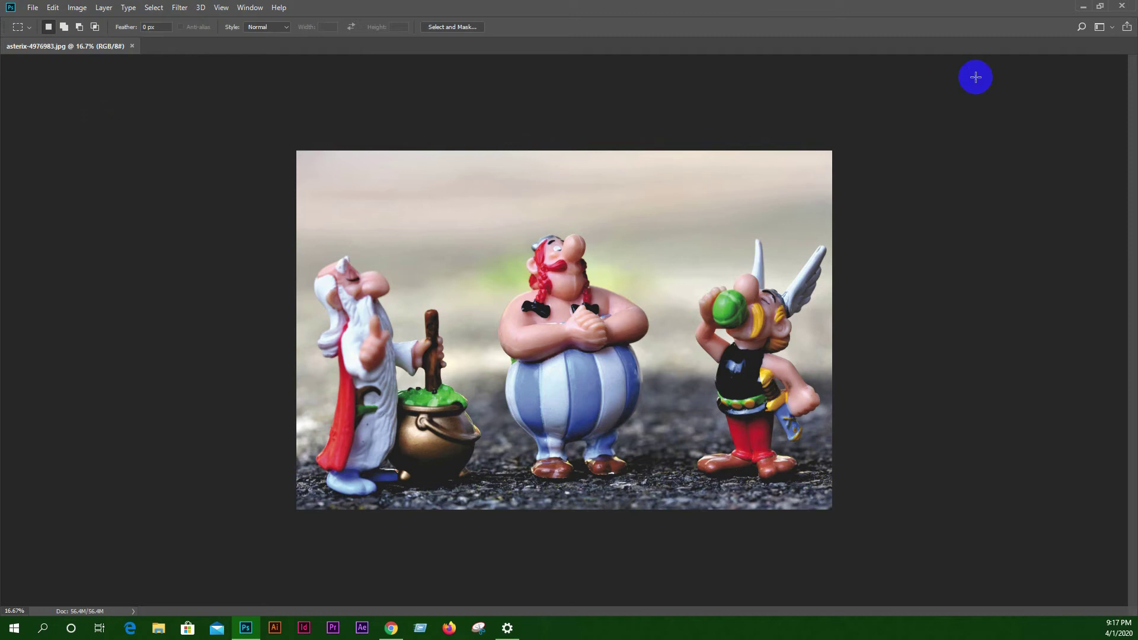
pyautogui.click(1112, 30)
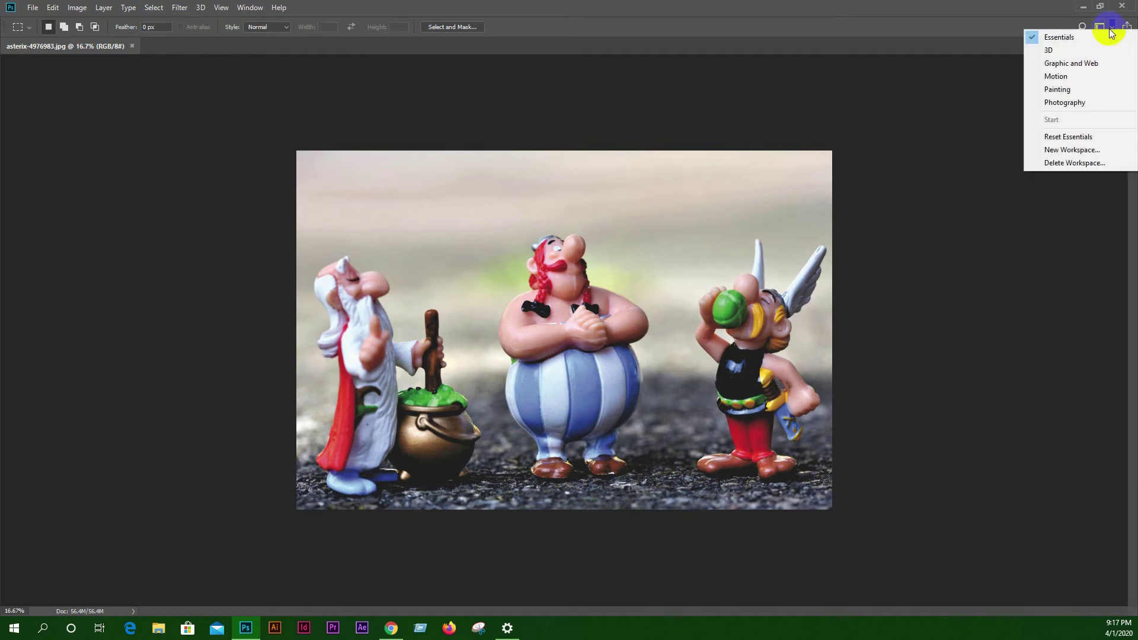
pyautogui.click(1084, 38)
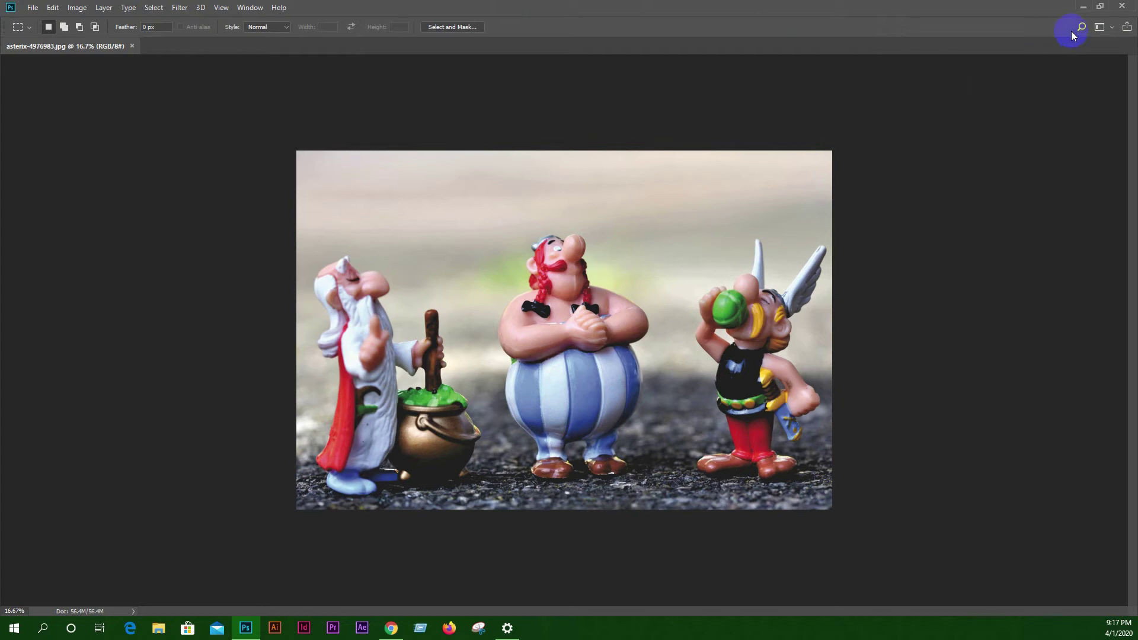
pyautogui.click(1112, 28)
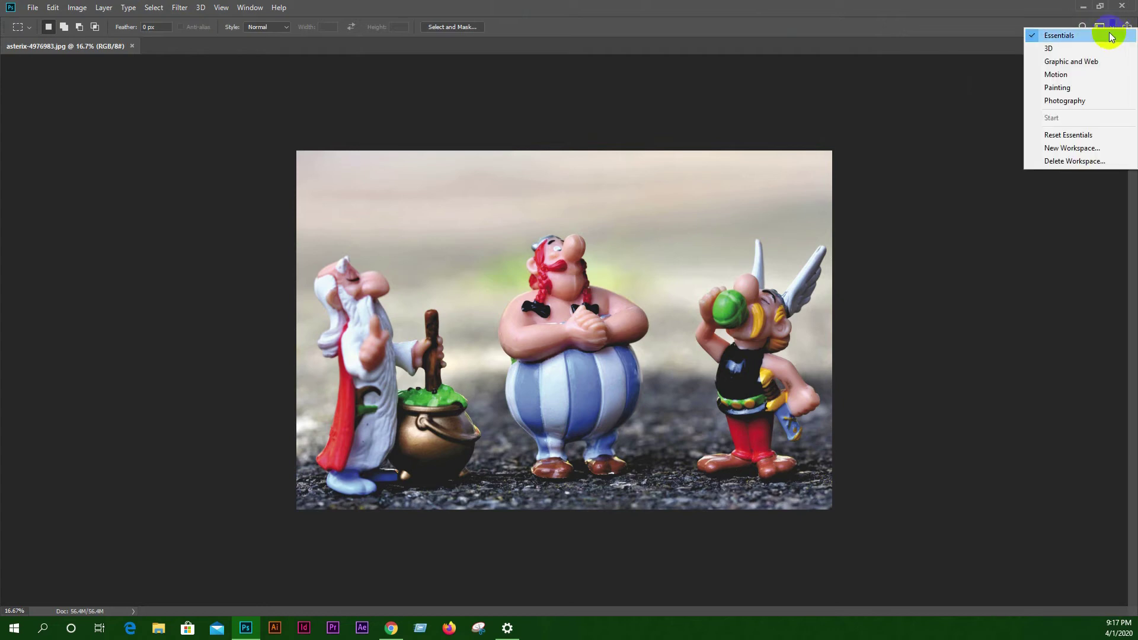
pyautogui.click(1079, 135)
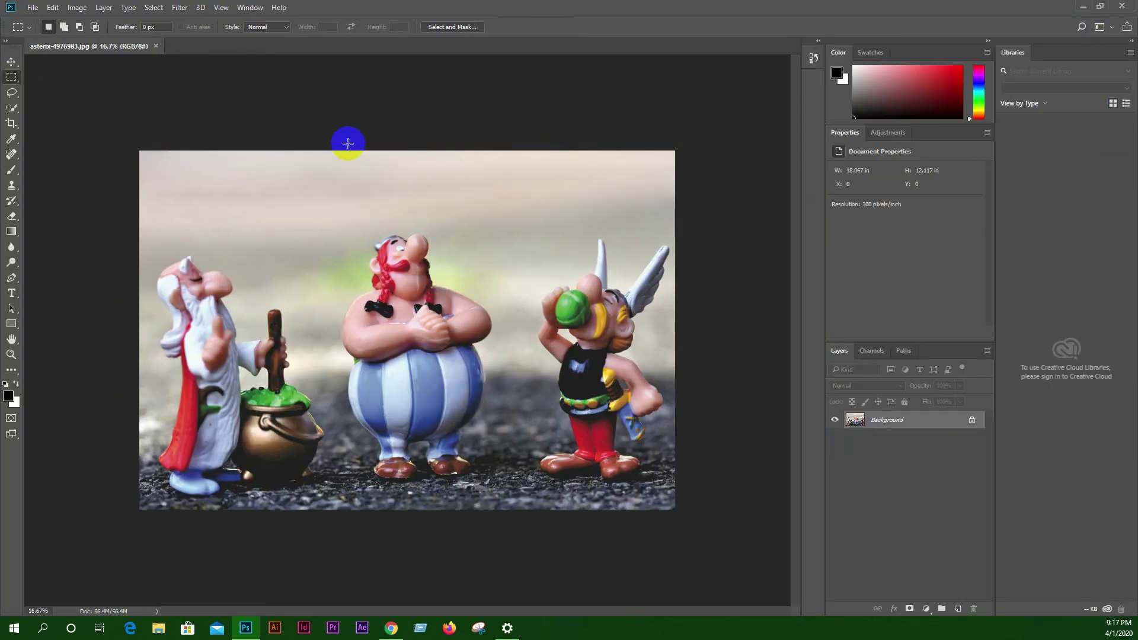
# Try the Graphic and Web workspace, then switch back to Essentials
pyautogui.click(1104, 34)
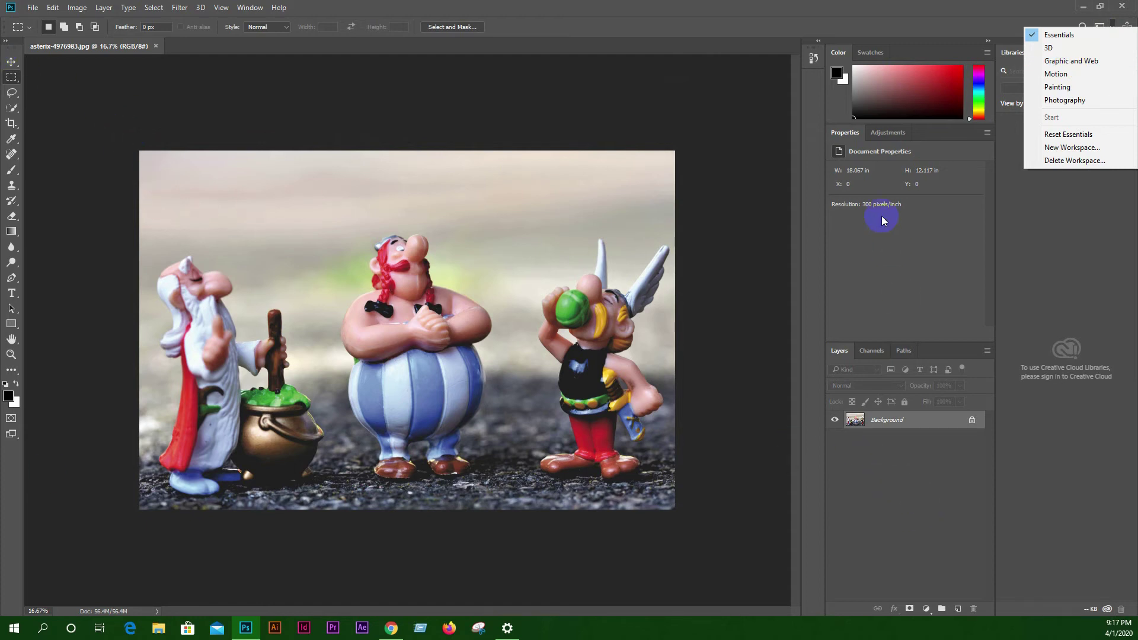
pyautogui.click(1055, 62)
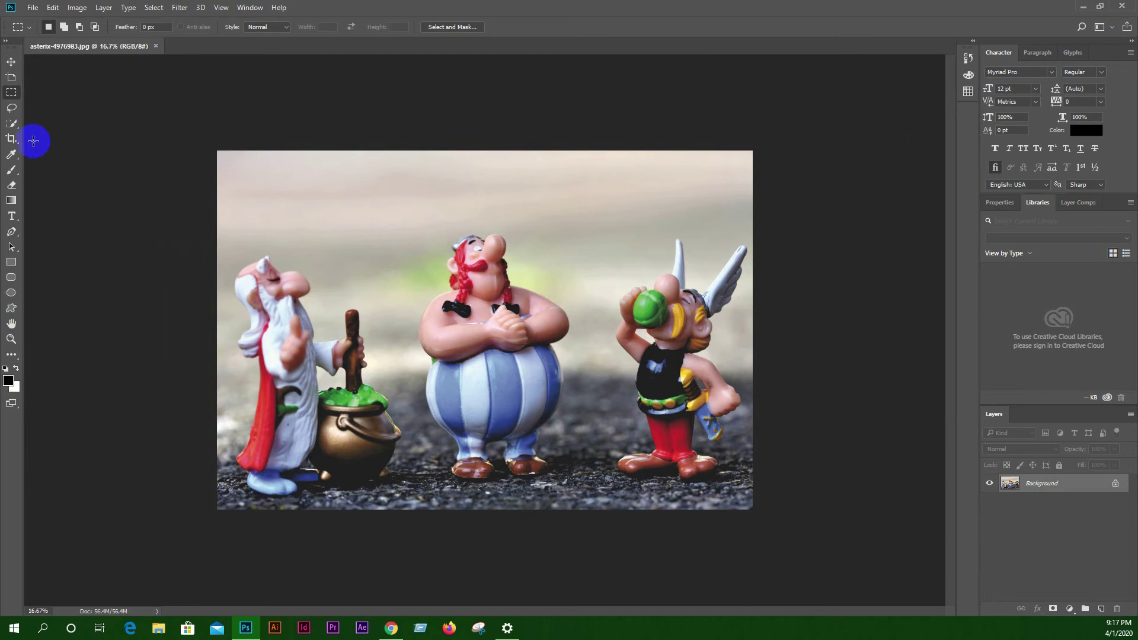
pyautogui.click(1106, 31)
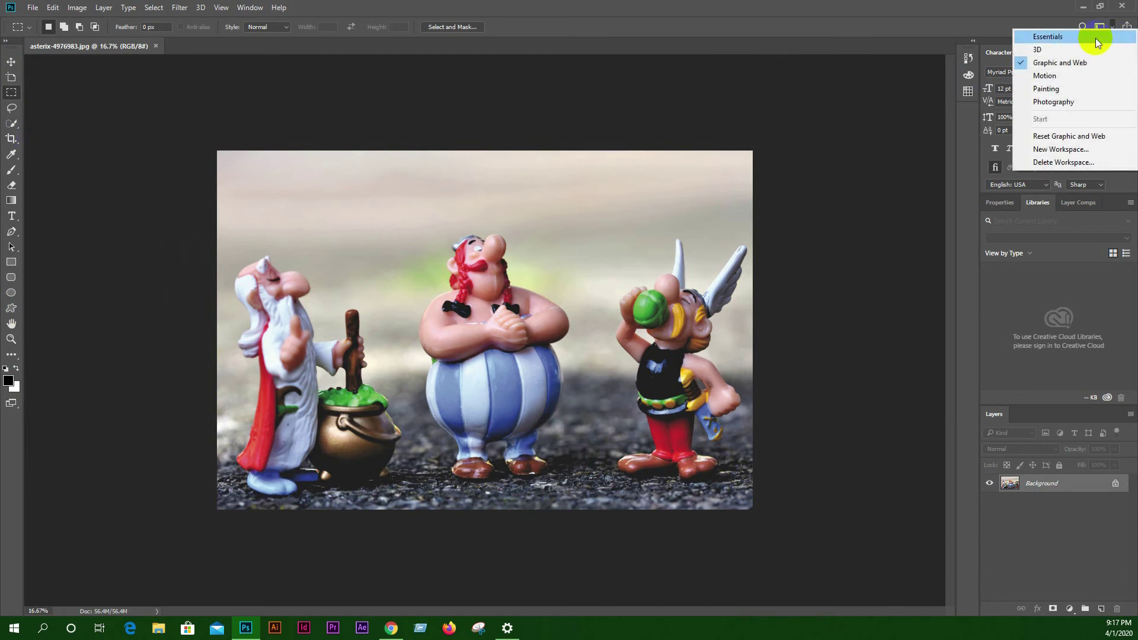
pyautogui.click(1080, 38)
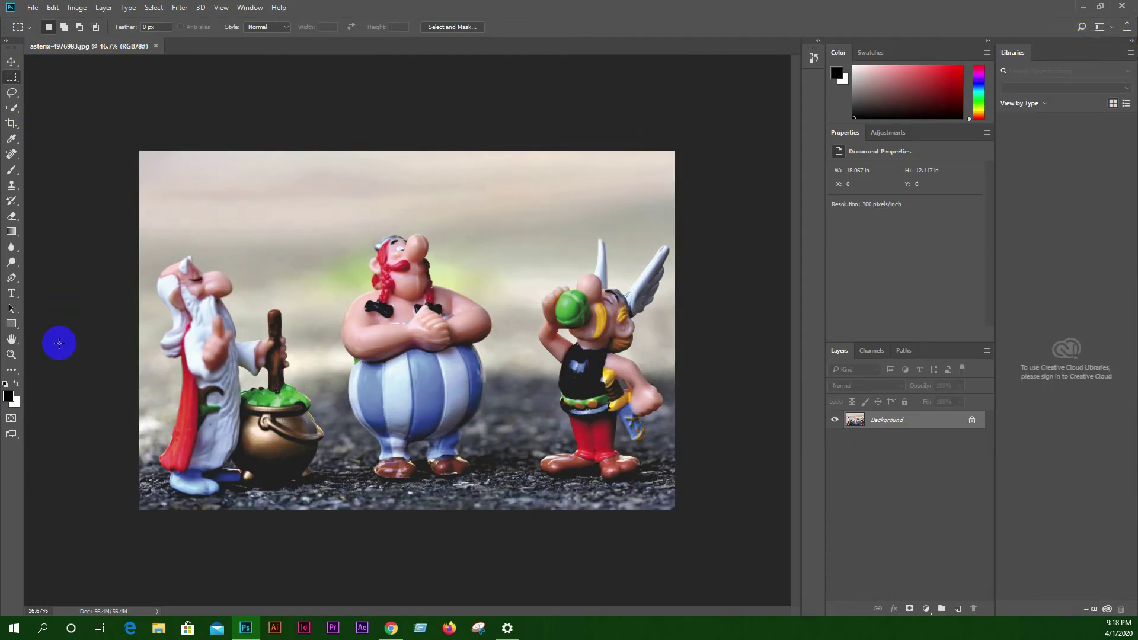
# Select the Move tool, then the Lasso tool, and open the File menu
pyautogui.click(12, 62)
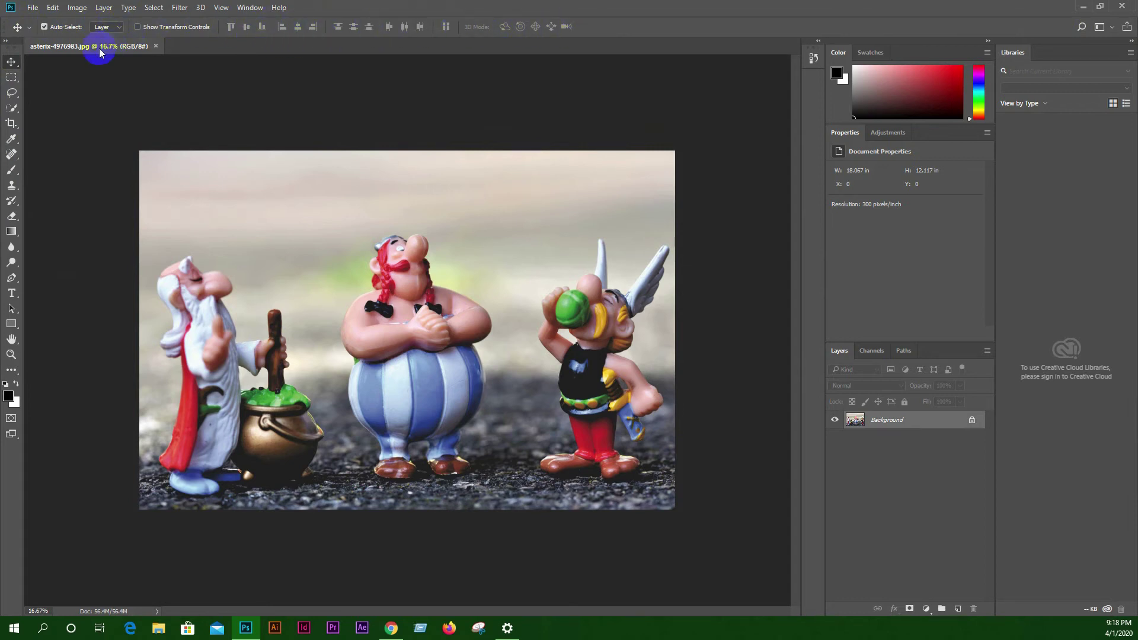
pyautogui.click(10, 95)
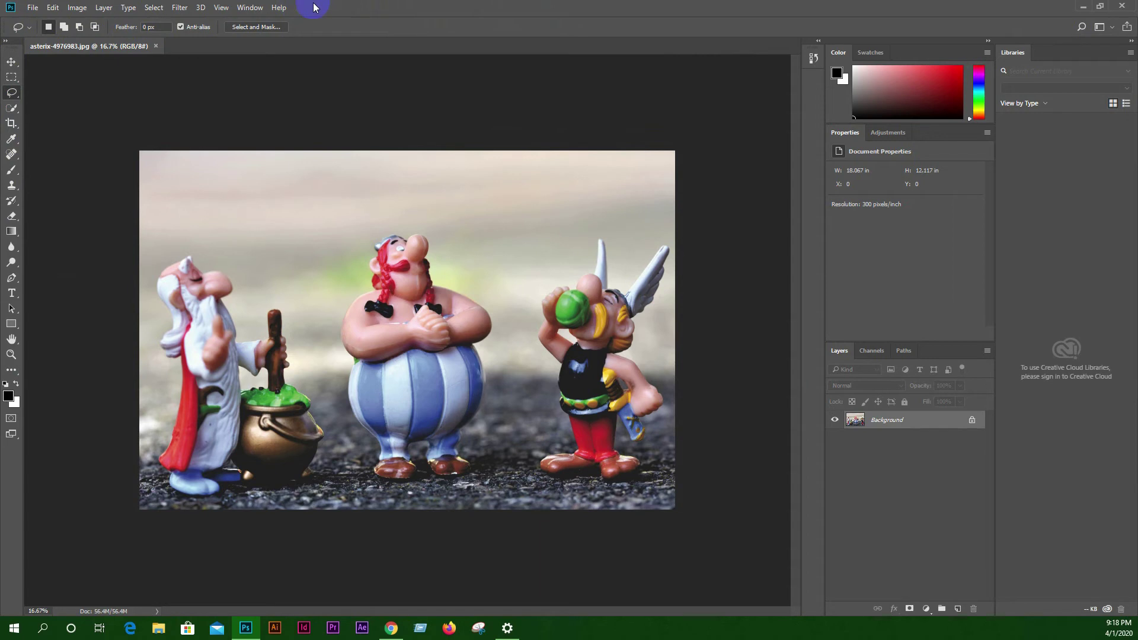
pyautogui.click(29, 8)
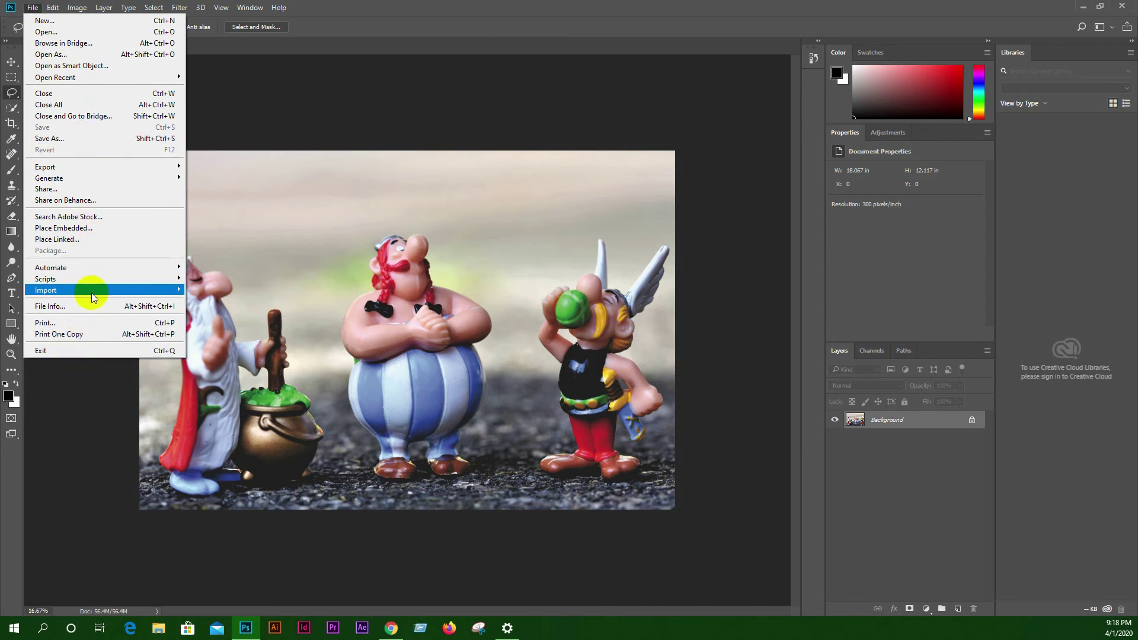
pyautogui.moveTo(92, 294)
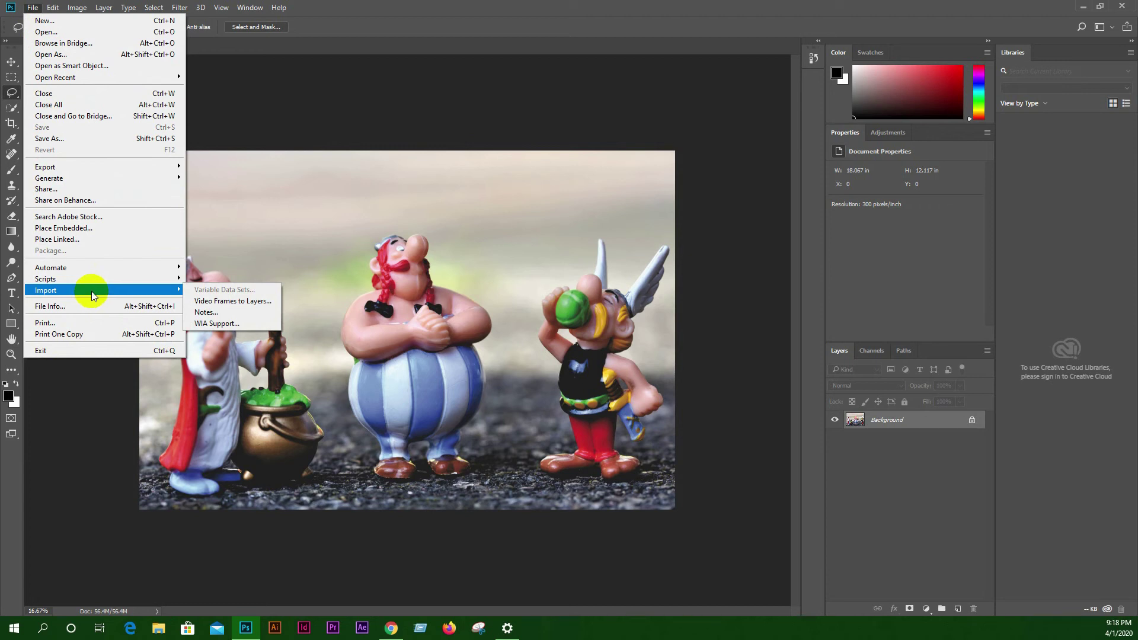
pyautogui.click(111, 228)
pyautogui.scroll(-10, 560, 284)
pyautogui.click(752, 236)
pyautogui.click(715, 465)
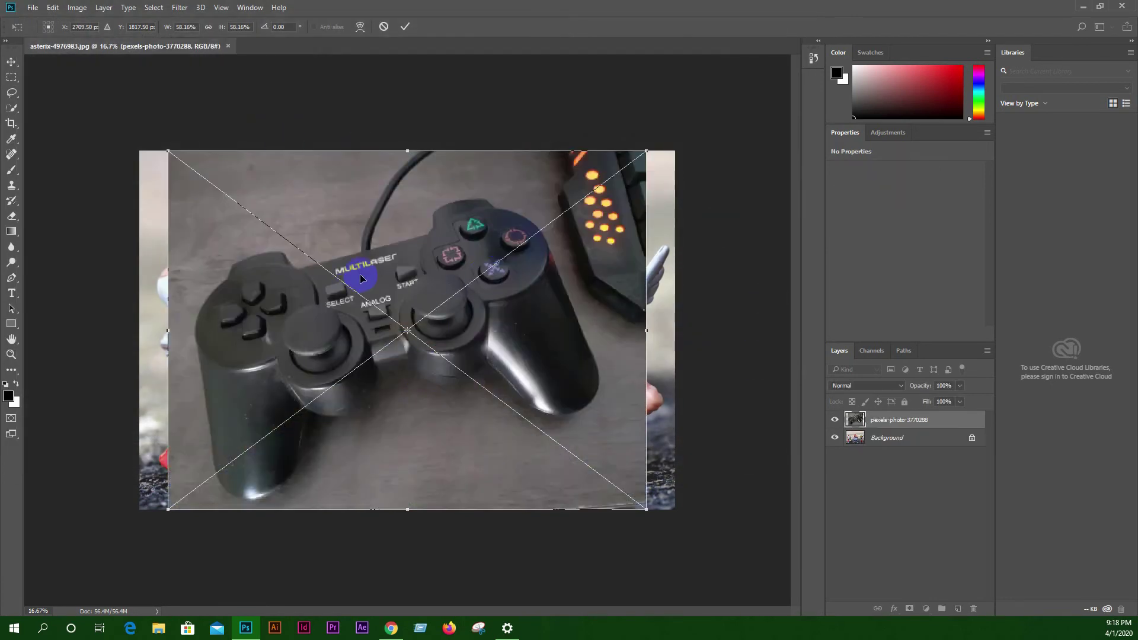
pyautogui.press('Escape')
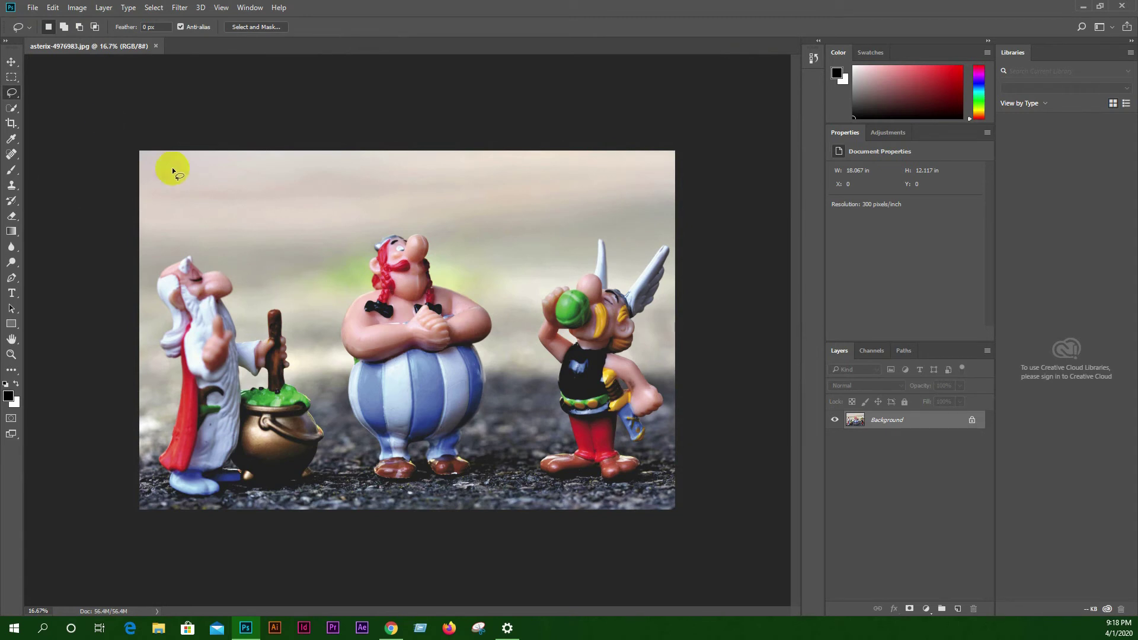
# Select the Crop tool, float and close the Color panel so Swatches shows, then pick Horizontal Type
pyautogui.click(12, 122)
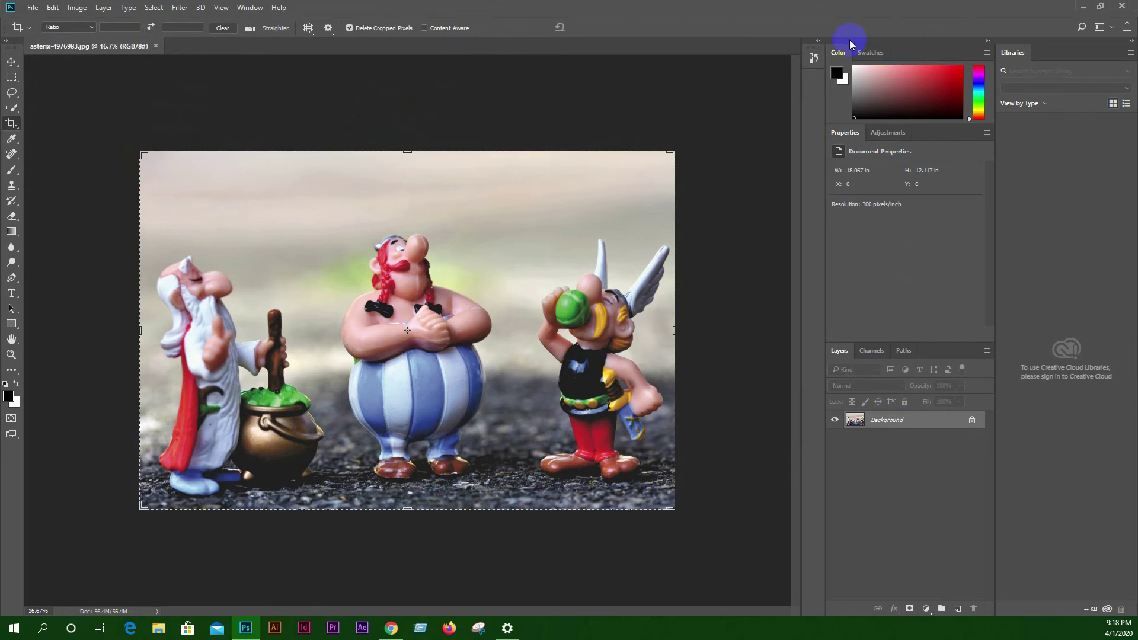
pyautogui.moveTo(840, 54); pyautogui.dragTo(640, 66)
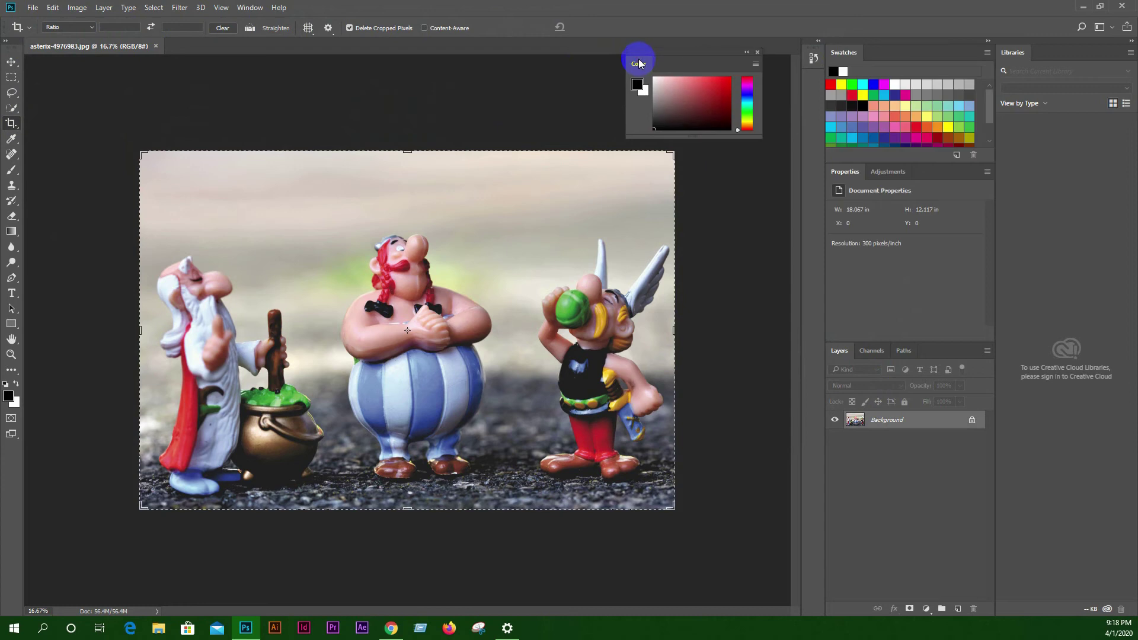
pyautogui.click(759, 53)
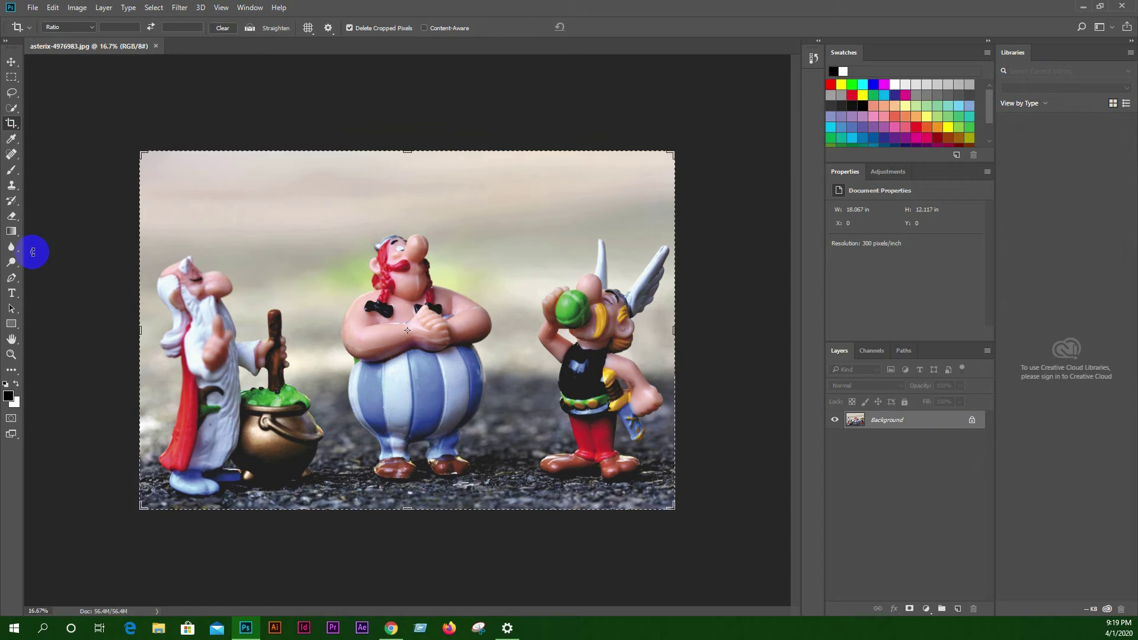
pyautogui.click(12, 293)
# Add a small 'DesignPir Baba' text layer near the top of the figurine photo and commit it
pyautogui.click(256, 204)
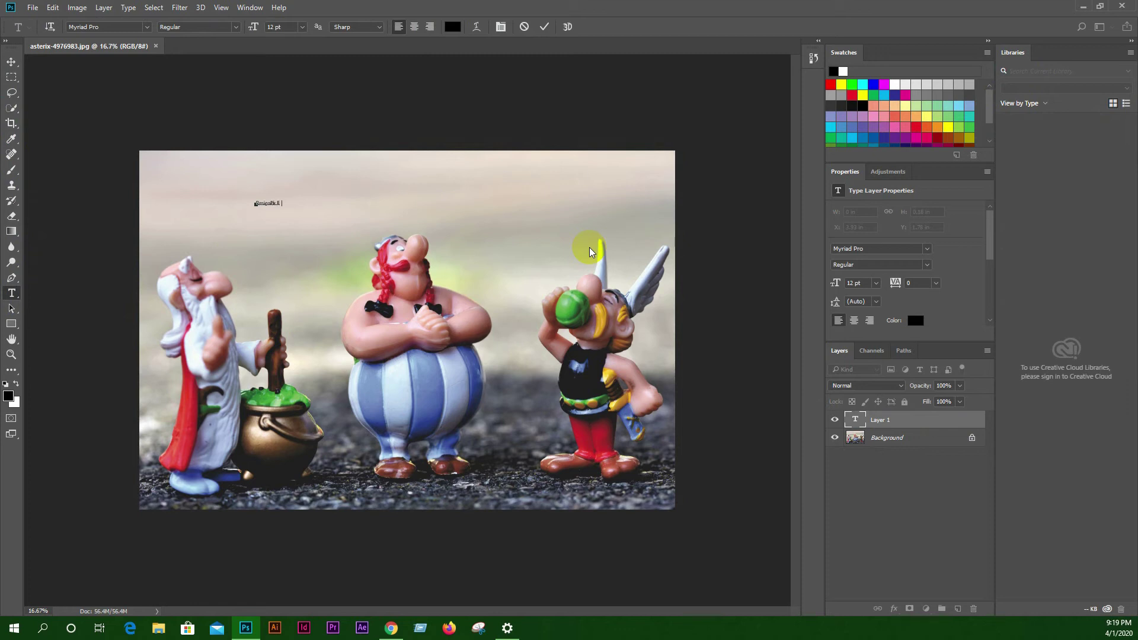
pyautogui.click(325, 135)
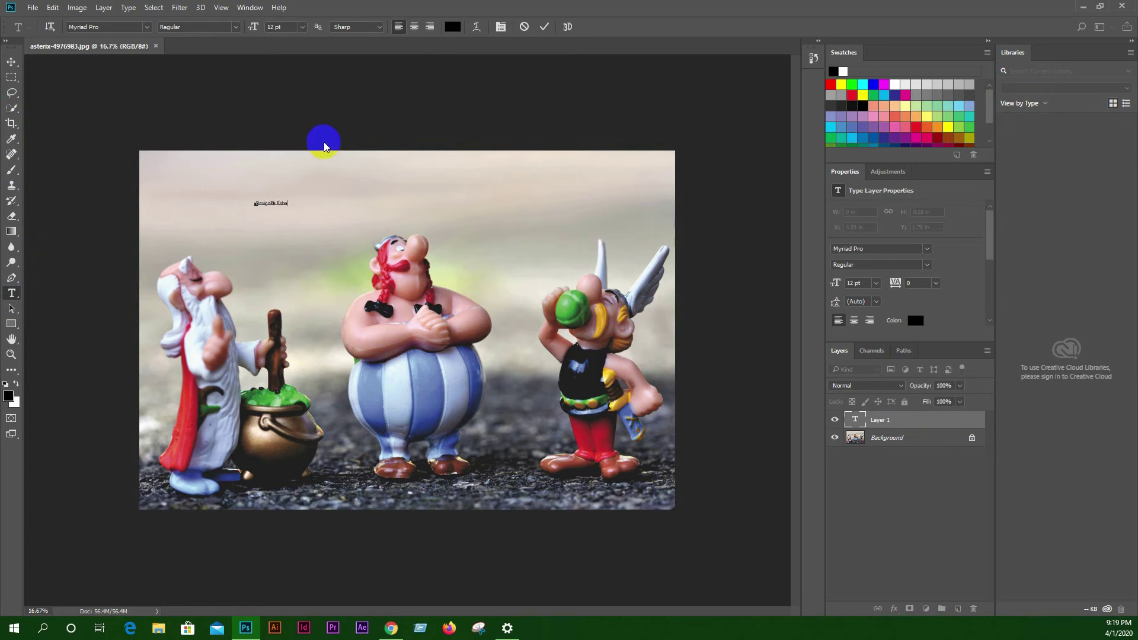
pyautogui.click(12, 62)
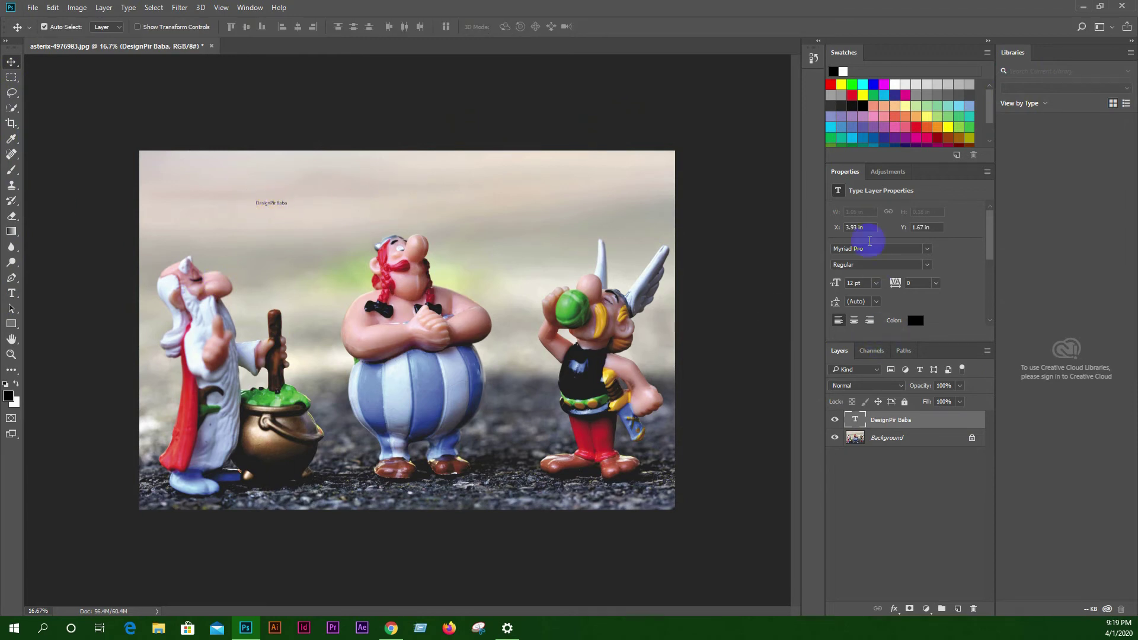
# Set the DesignPir Baba text to 18 pt and show the Character panel
pyautogui.click(875, 285)
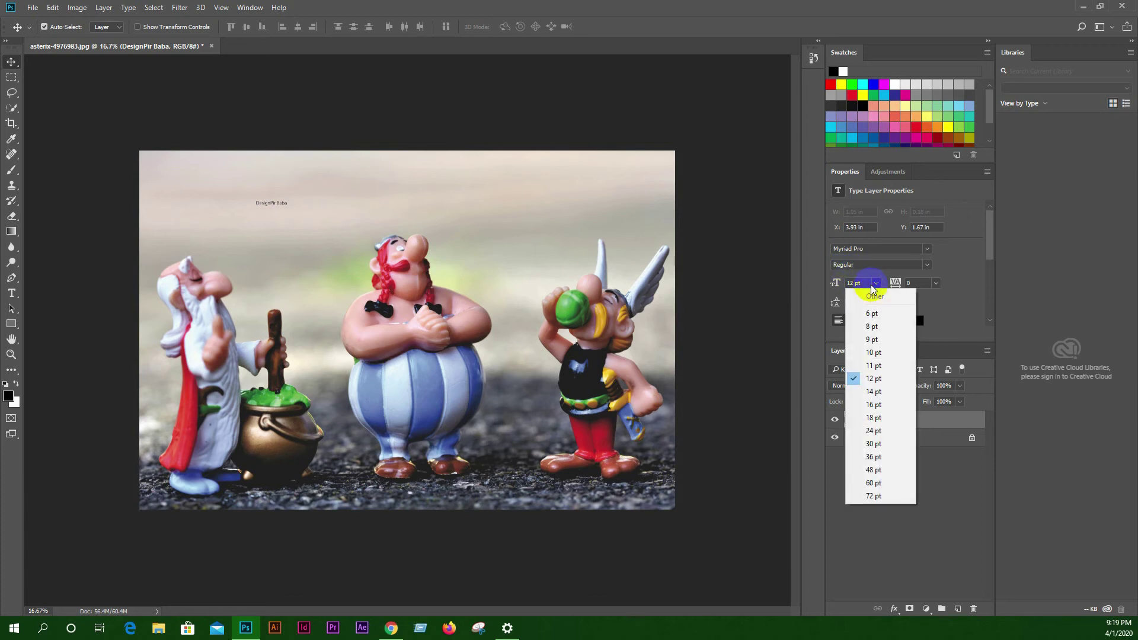
pyautogui.click(881, 418)
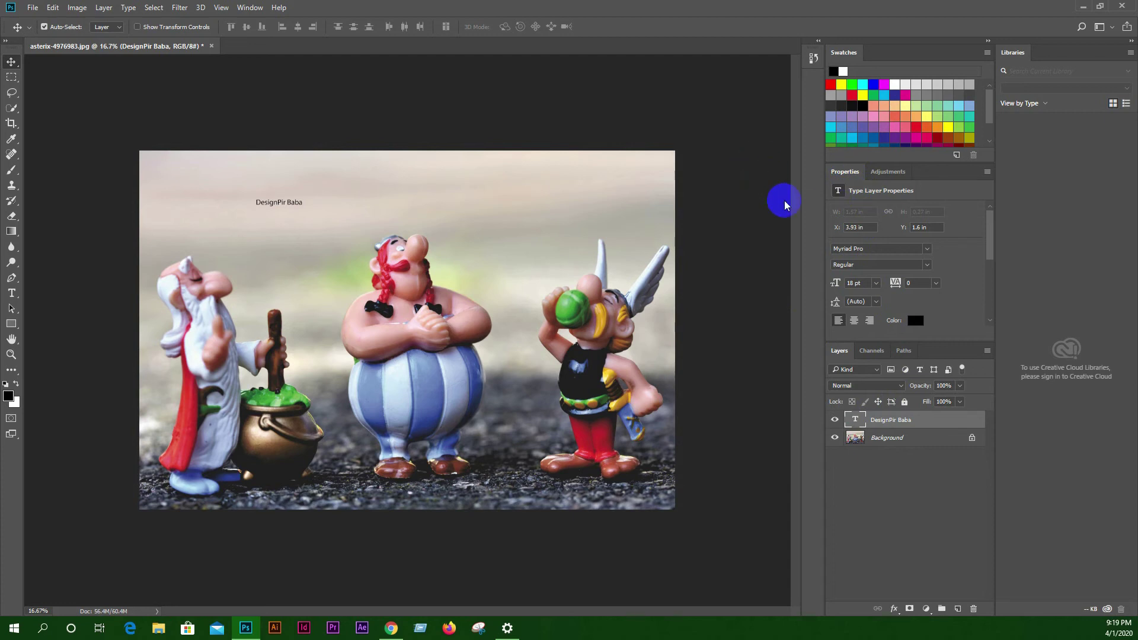
pyautogui.click(251, 9)
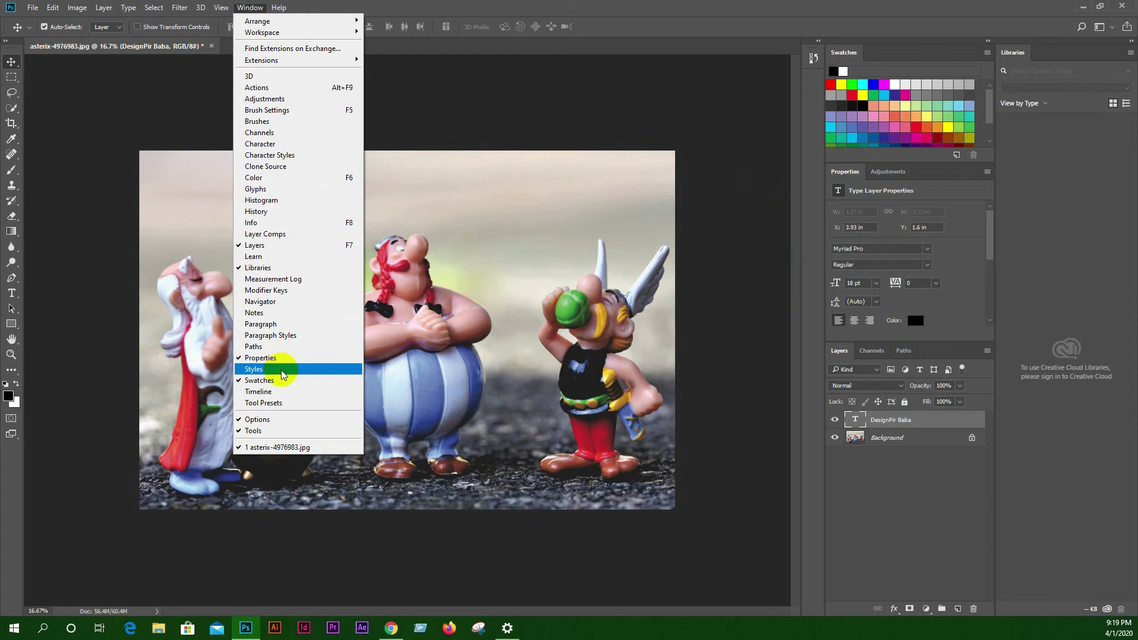
pyautogui.click(263, 144)
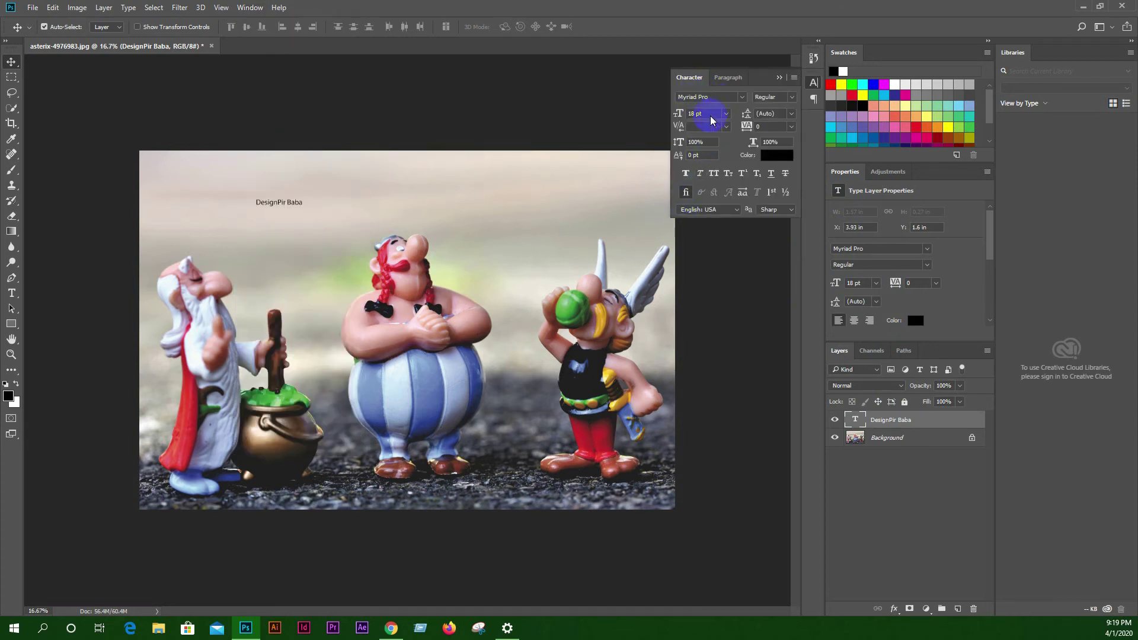
# Enlarge the text to 60 pt and move it above the middle figurine
pyautogui.click(727, 113)
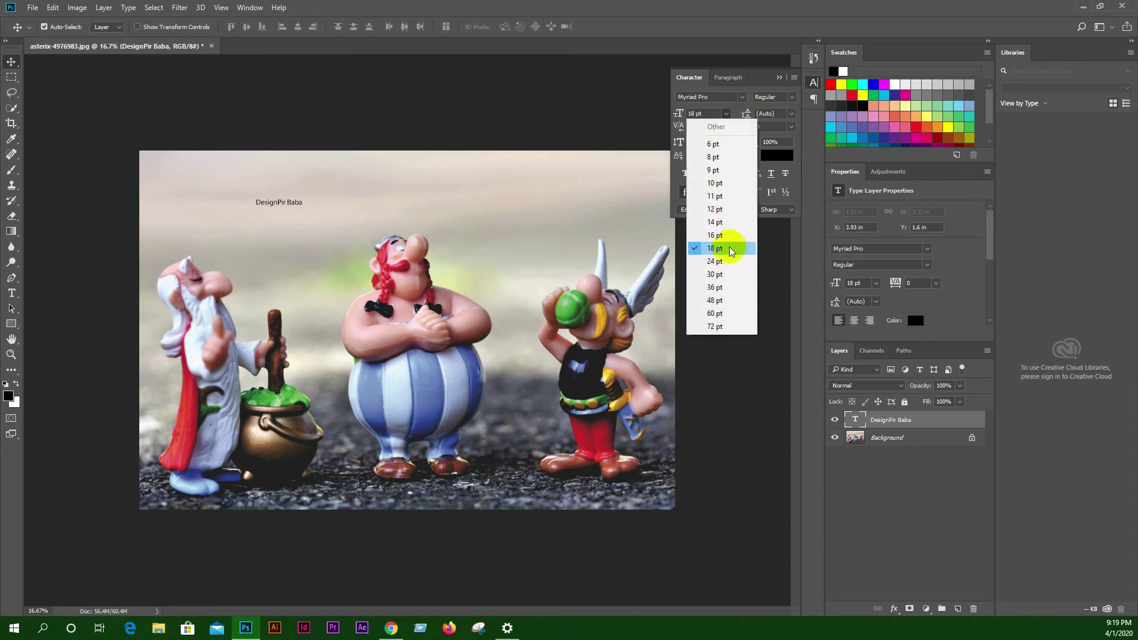
pyautogui.click(724, 315)
pyautogui.moveTo(359, 205); pyautogui.dragTo(415, 209)
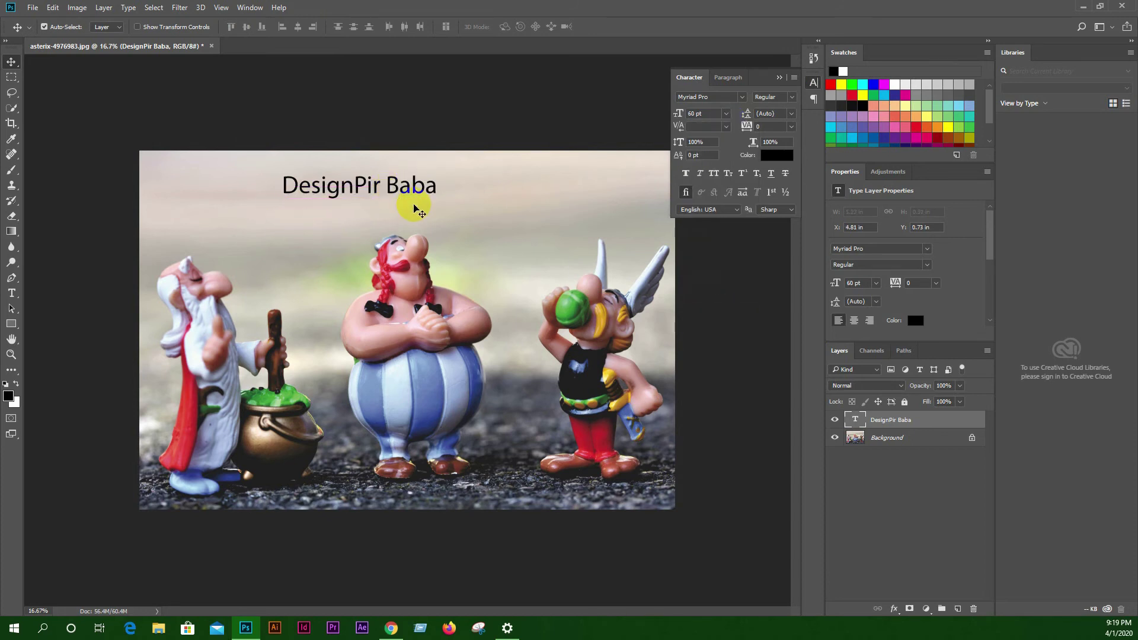
# Delete the space so the text reads 'DesignPirBaba'
pyautogui.click(11, 293)
pyautogui.click(387, 185)
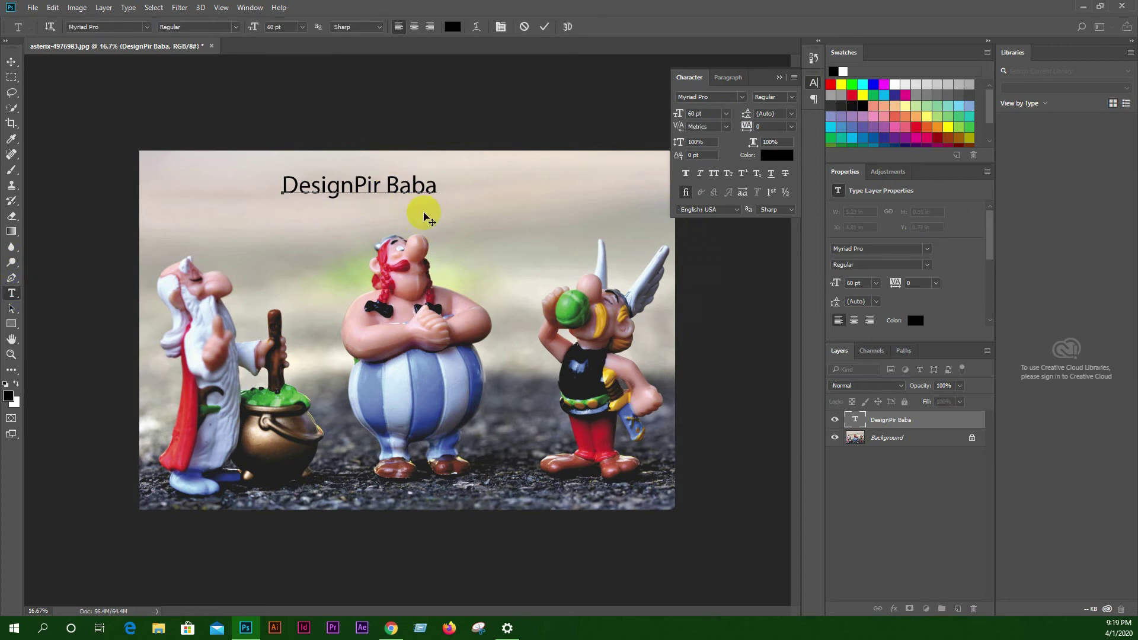
pyautogui.press('Delete')
pyautogui.click(178, 176)
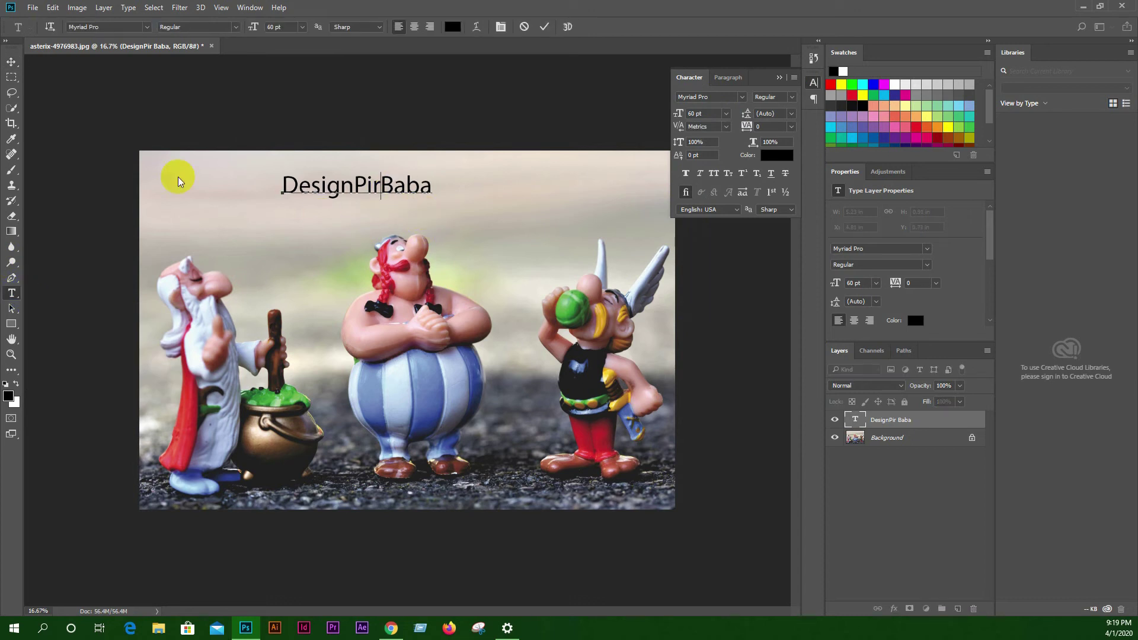
pyautogui.click(11, 61)
# Colour the text dark red (#a32121) and shift it further right
pyautogui.click(781, 155)
pyautogui.click(537, 217)
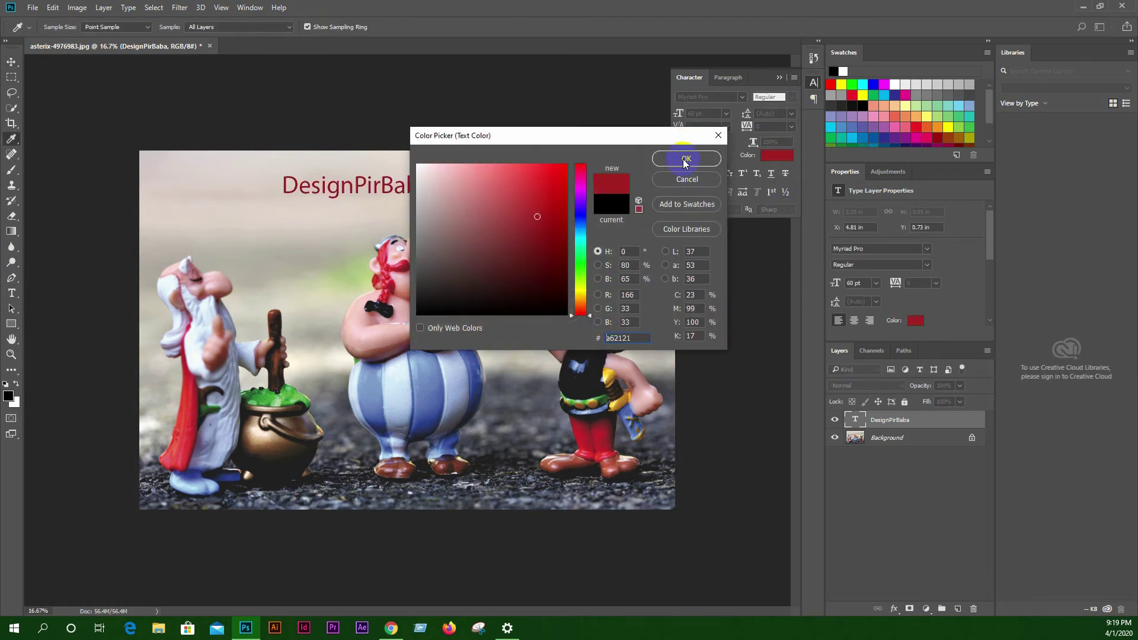
pyautogui.click(687, 158)
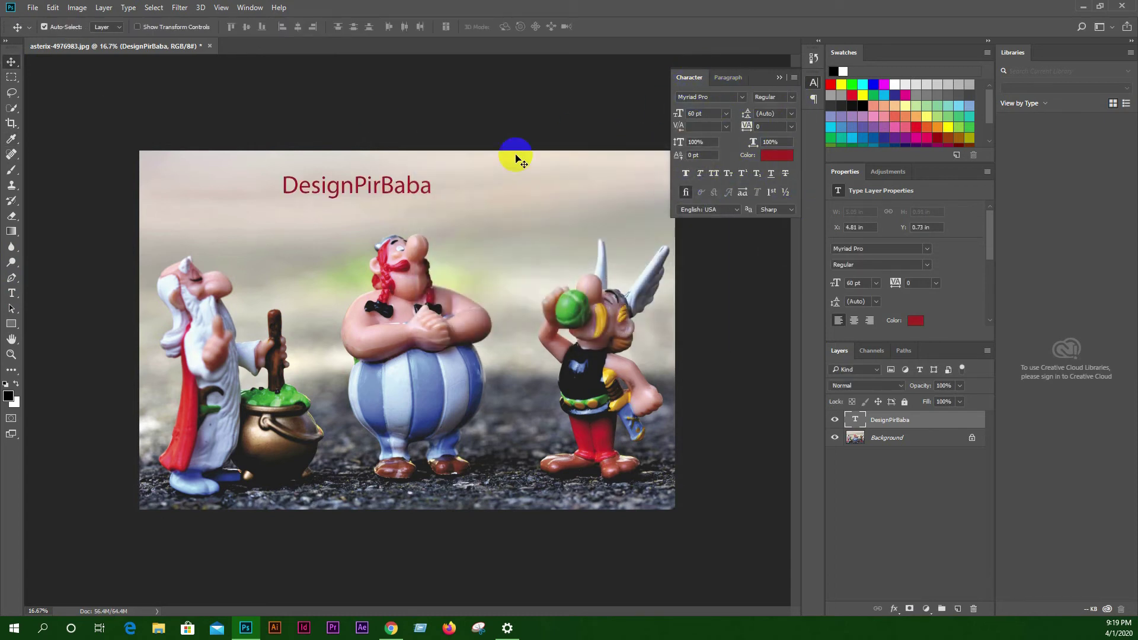
pyautogui.moveTo(414, 178); pyautogui.dragTo(474, 177)
# Make the text Bold, Faux Bold and All Caps, centre it above the figurines, and float Swatches
pyautogui.click(773, 98)
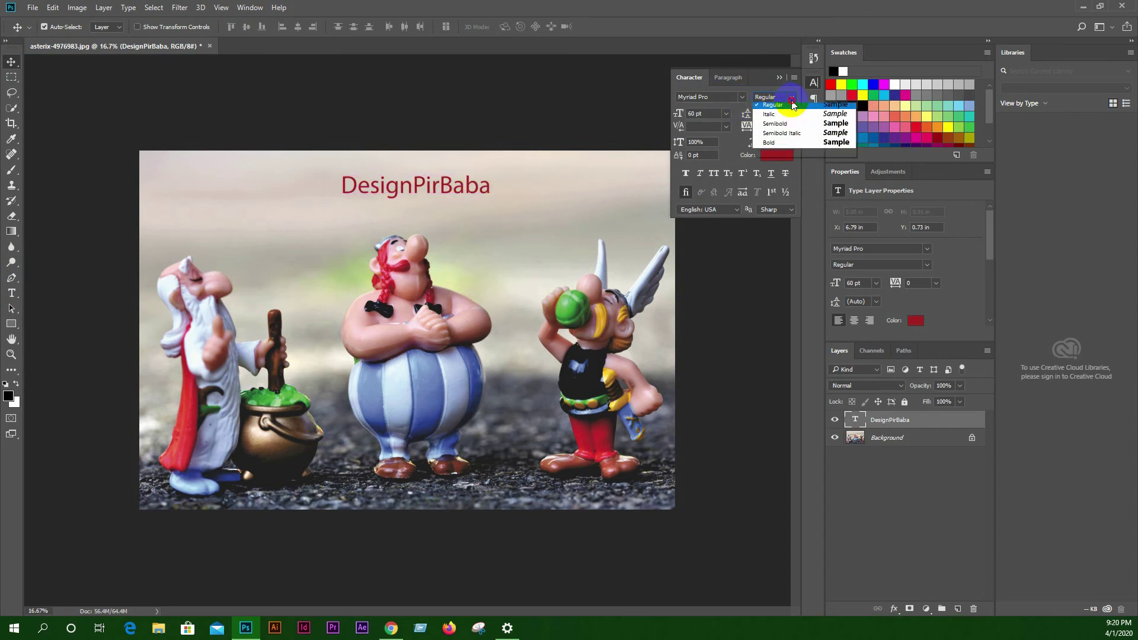
pyautogui.click(793, 179)
pyautogui.moveTo(498, 195); pyautogui.dragTo(470, 178)
pyautogui.click(686, 173)
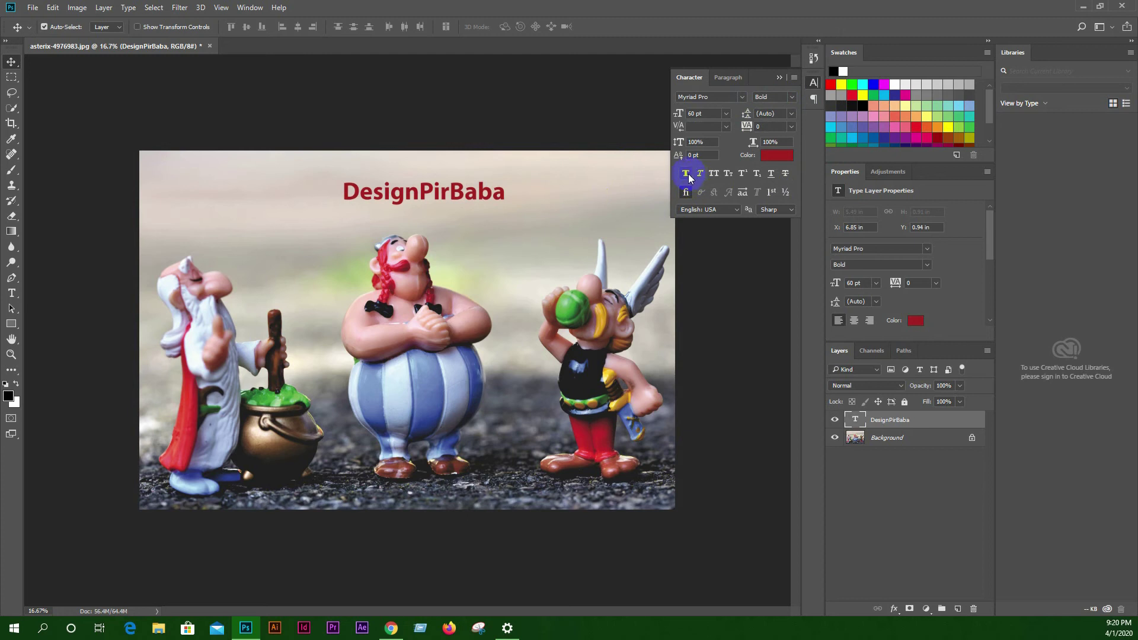
pyautogui.click(715, 174)
pyautogui.moveTo(468, 192); pyautogui.dragTo(449, 193)
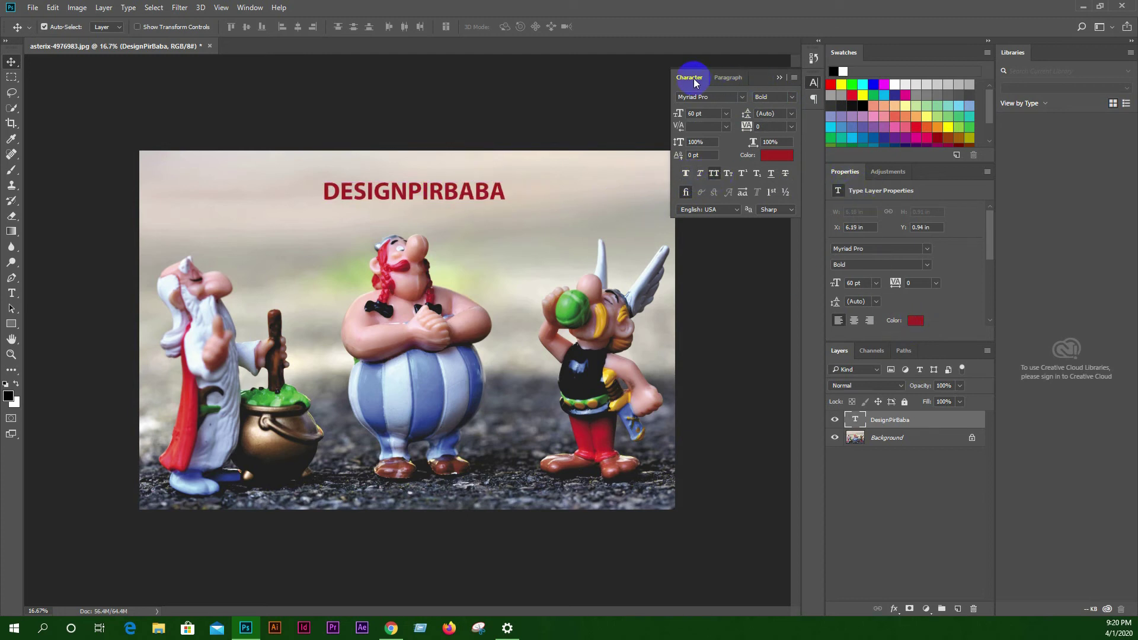
pyautogui.moveTo(840, 52); pyautogui.dragTo(602, 273)
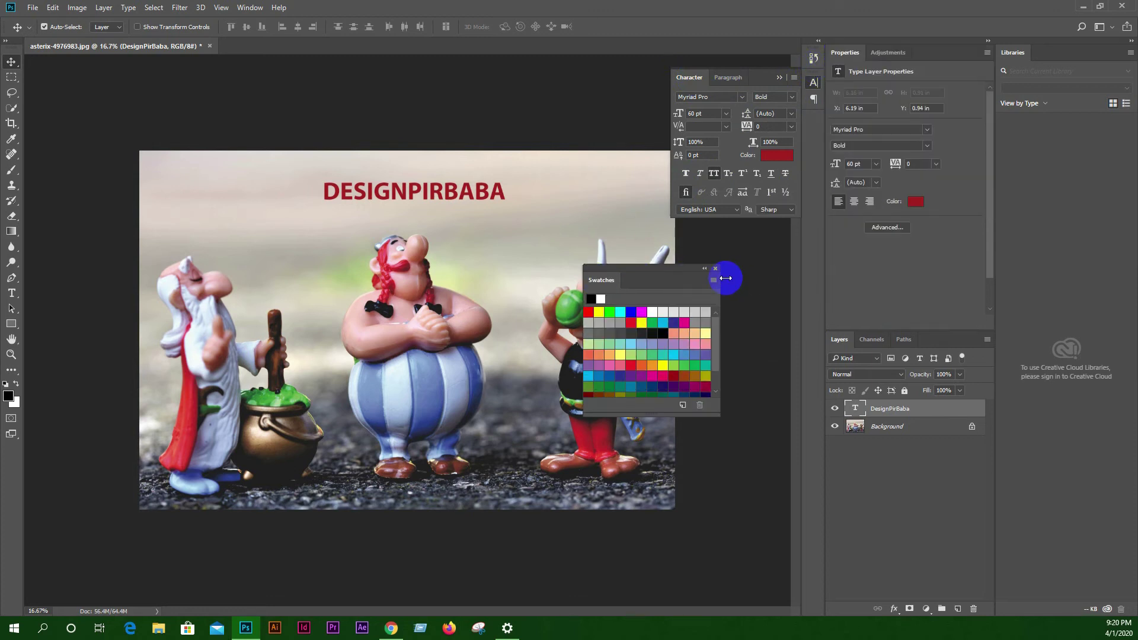
# Close the Swatches and Channels panels, show Paragraph settings, and float the Libraries panel
pyautogui.click(714, 268)
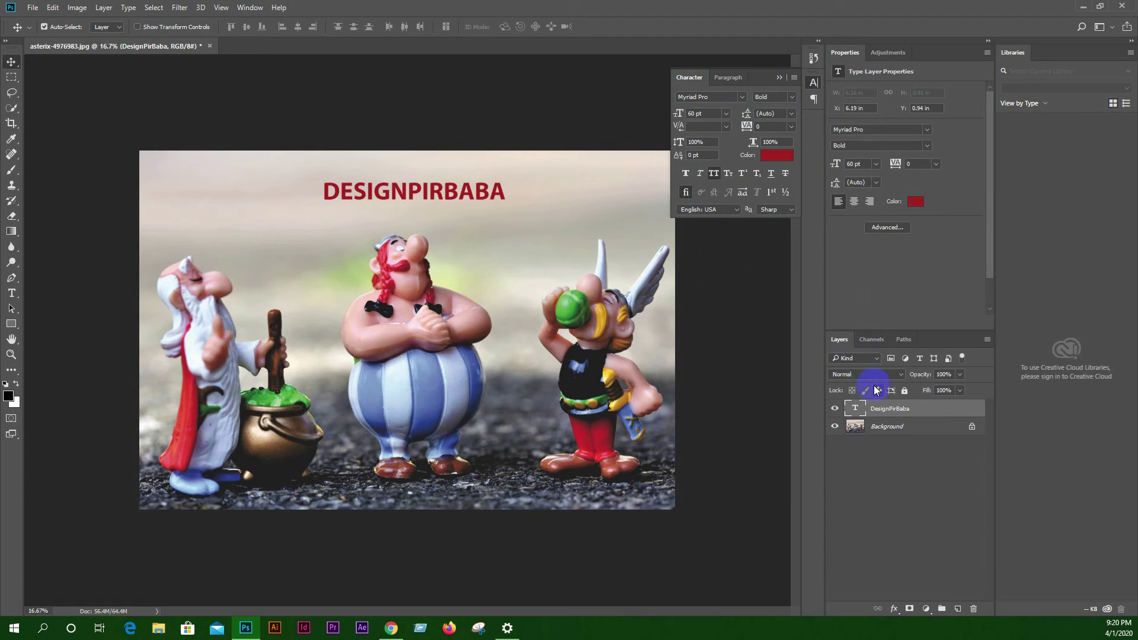
pyautogui.moveTo(870, 340); pyautogui.dragTo(536, 301)
pyautogui.click(627, 287)
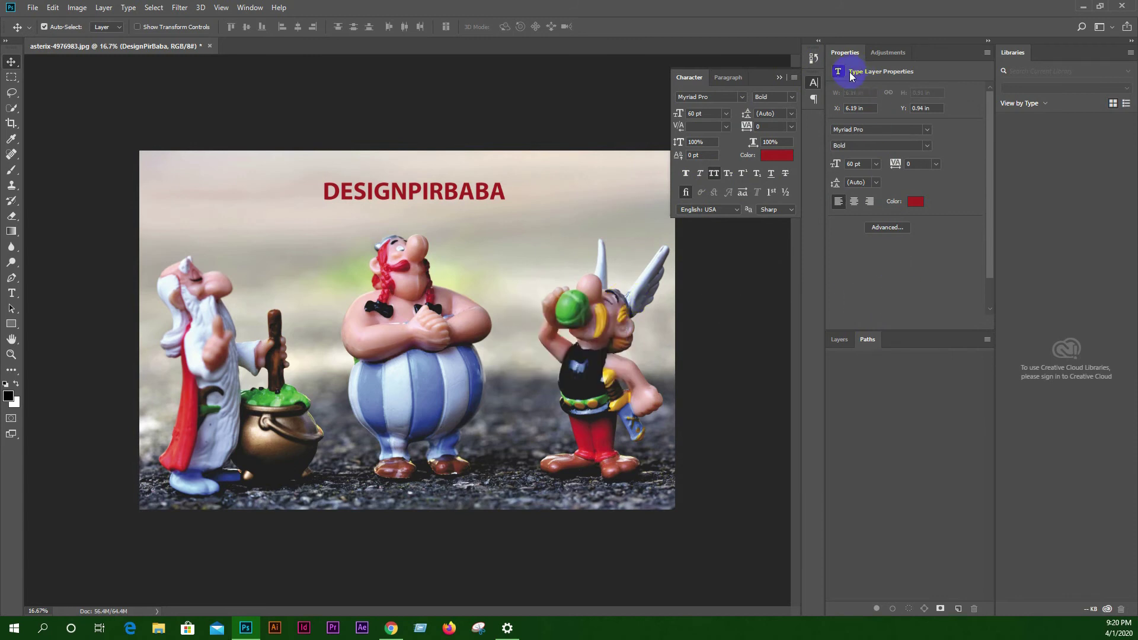
pyautogui.click(730, 80)
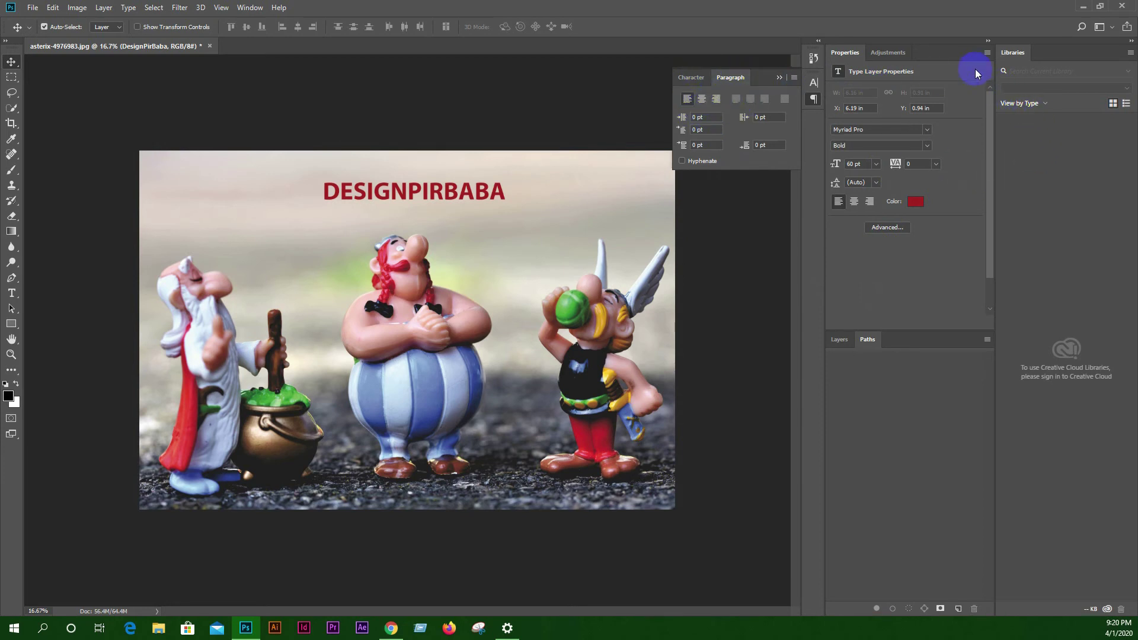
pyautogui.moveTo(1012, 56); pyautogui.dragTo(350, 95)
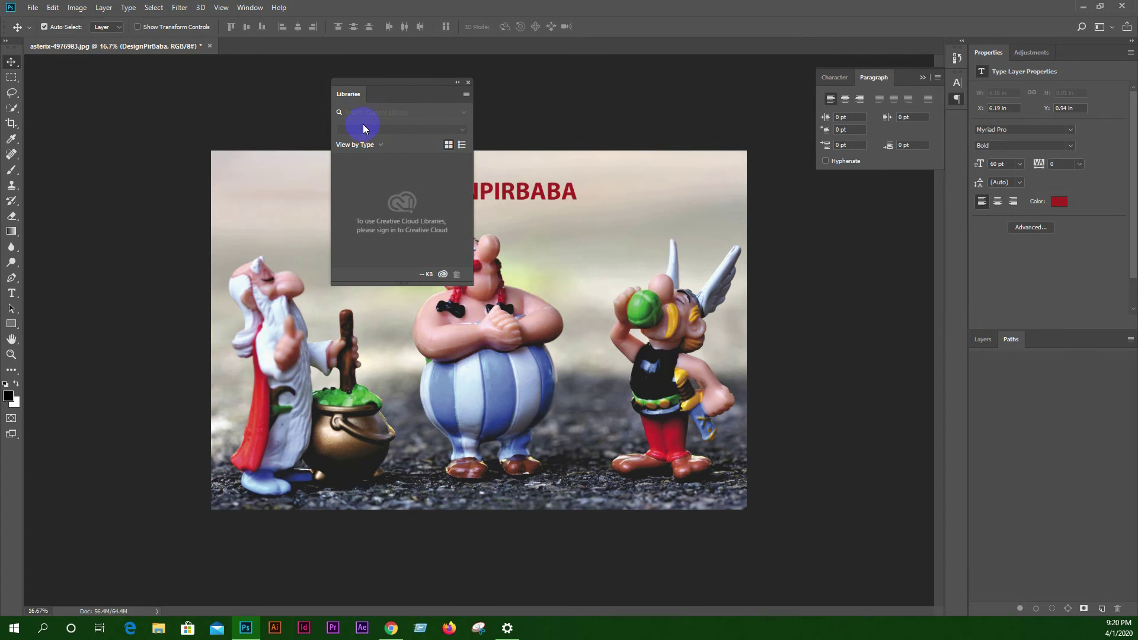
# Close Libraries and group Paragraph, Character and Properties into a floating icon column
pyautogui.click(469, 83)
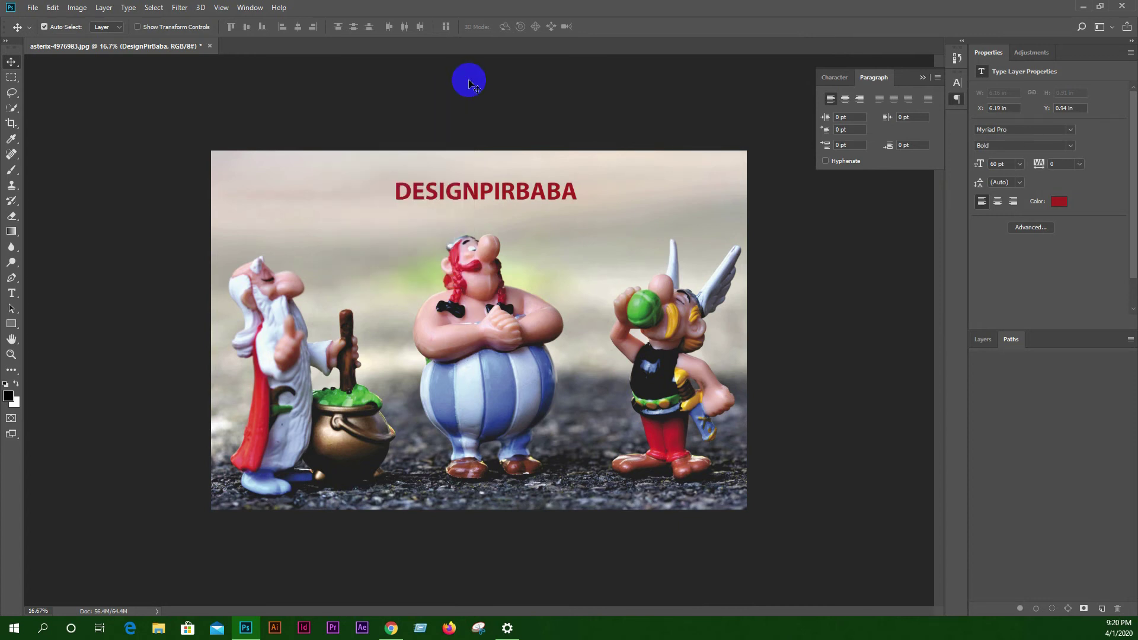
pyautogui.moveTo(903, 80); pyautogui.dragTo(967, 130)
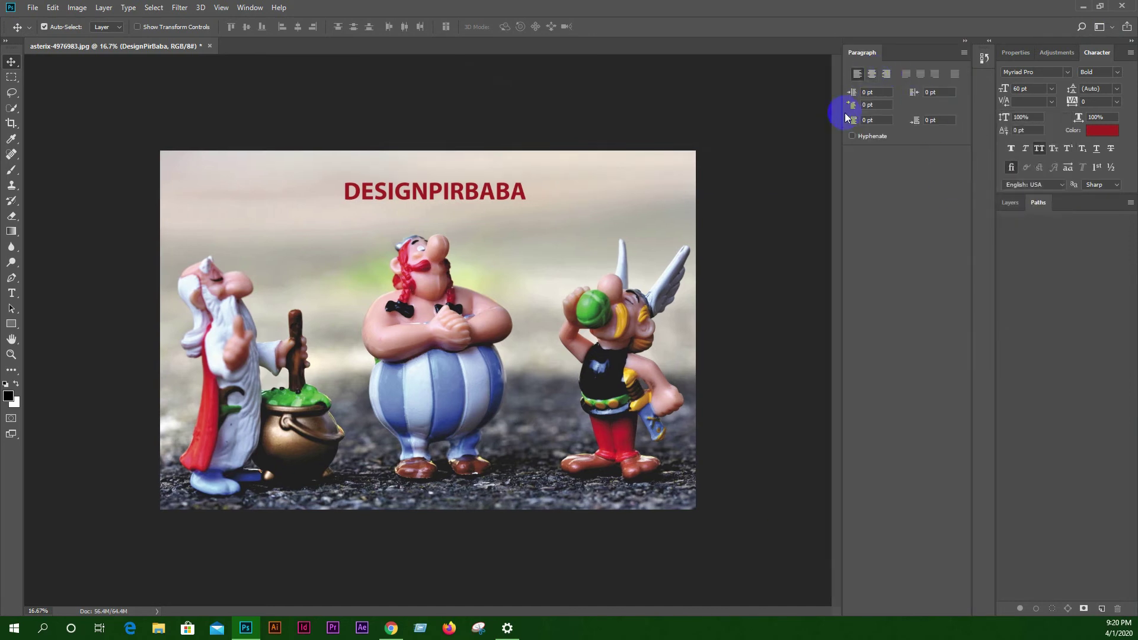
pyautogui.click(965, 44)
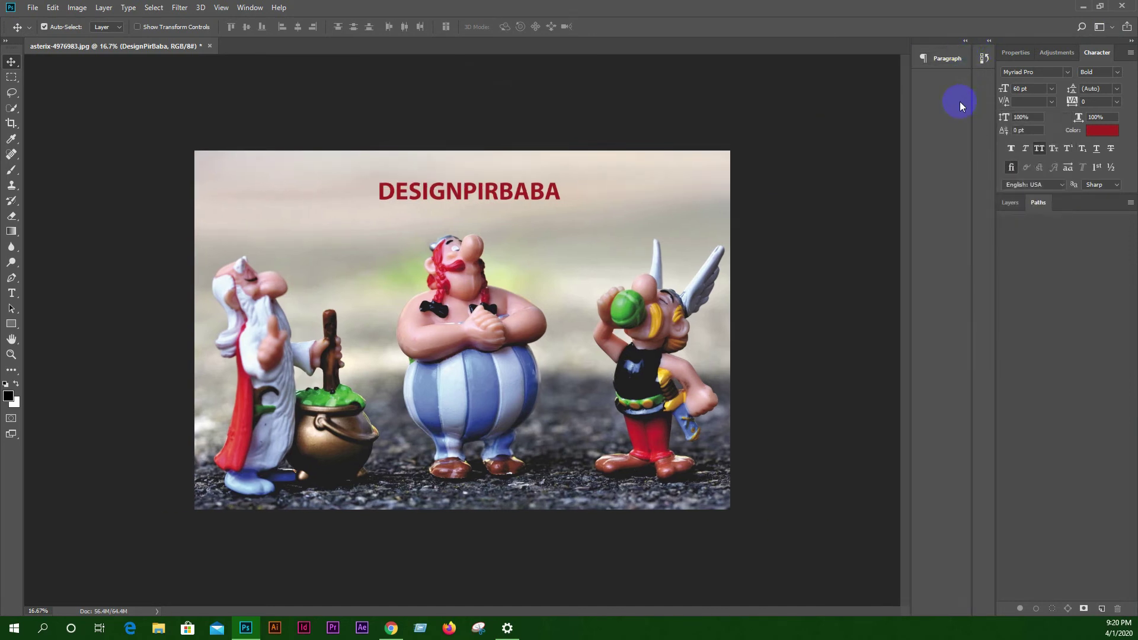
pyautogui.moveTo(931, 57); pyautogui.dragTo(870, 69)
pyautogui.moveTo(1097, 52); pyautogui.dragTo(867, 100)
pyautogui.moveTo(1059, 54); pyautogui.dragTo(867, 132)
pyautogui.moveTo(999, 59); pyautogui.dragTo(869, 152)
pyautogui.click(867, 158)
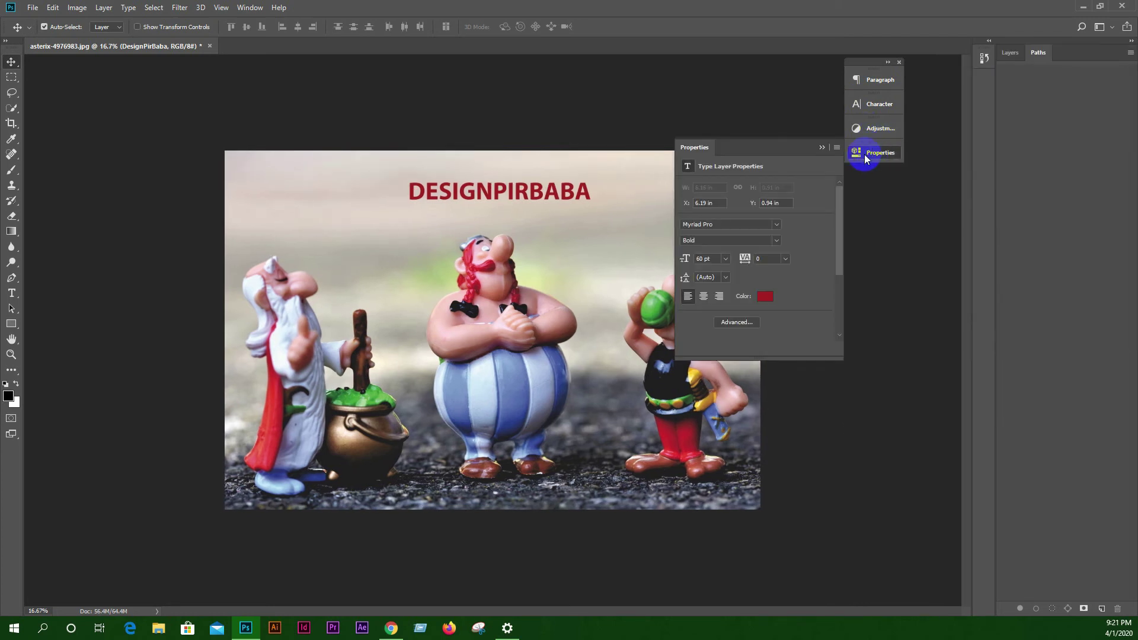
# Add Paths, Layers and History to the icon column and dock it at the right edge
pyautogui.moveTo(864, 62); pyautogui.dragTo(922, 58)
pyautogui.moveTo(1039, 53); pyautogui.dragTo(951, 162)
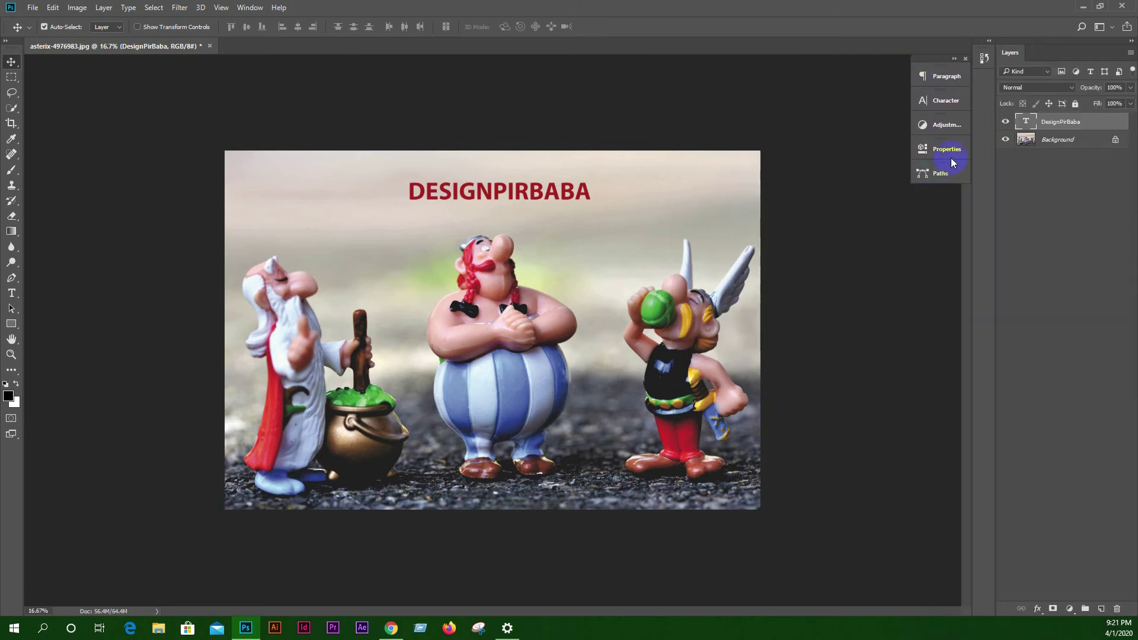
pyautogui.moveTo(1010, 53); pyautogui.dragTo(938, 201)
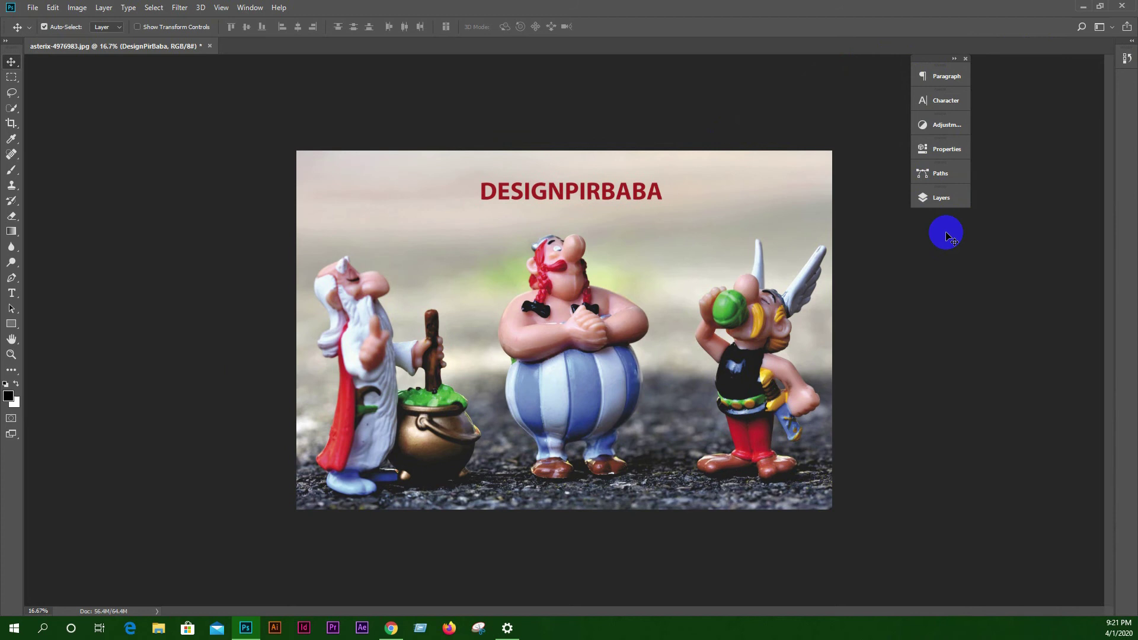
pyautogui.moveTo(933, 61); pyautogui.dragTo(1066, 217)
pyautogui.click(1127, 58)
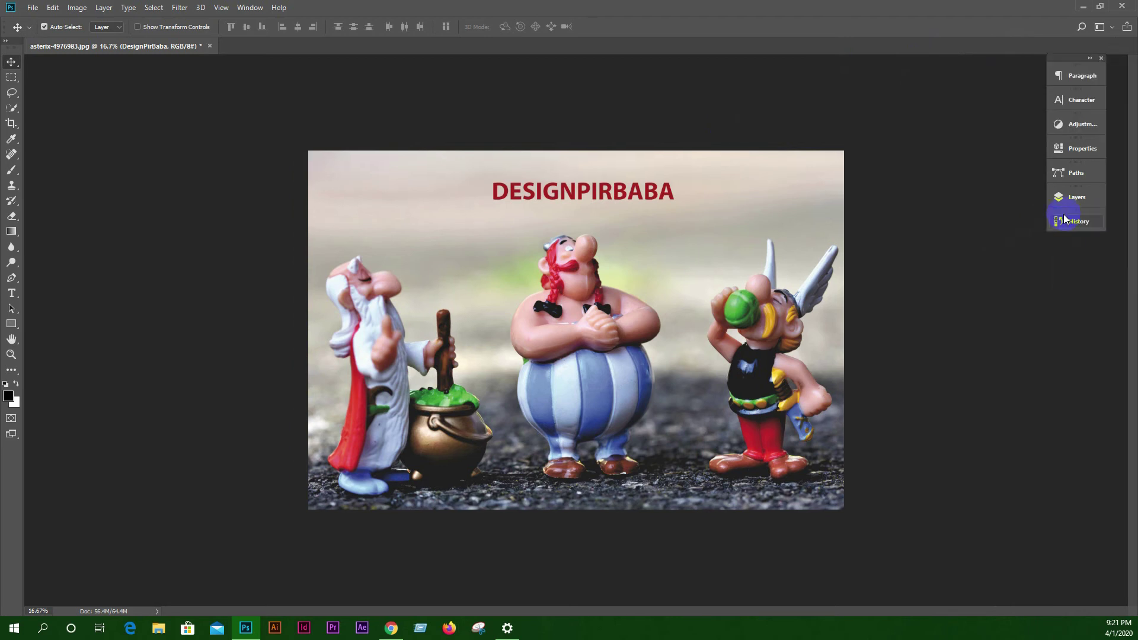
pyautogui.moveTo(1078, 58); pyautogui.dragTo(1098, 62)
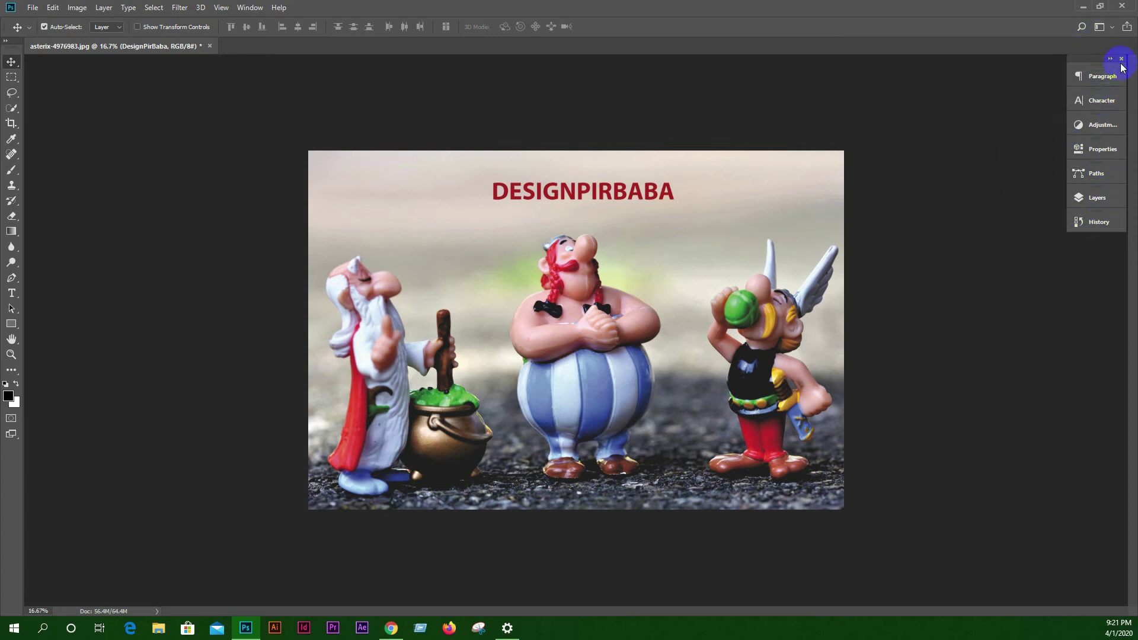
pyautogui.click(1104, 26)
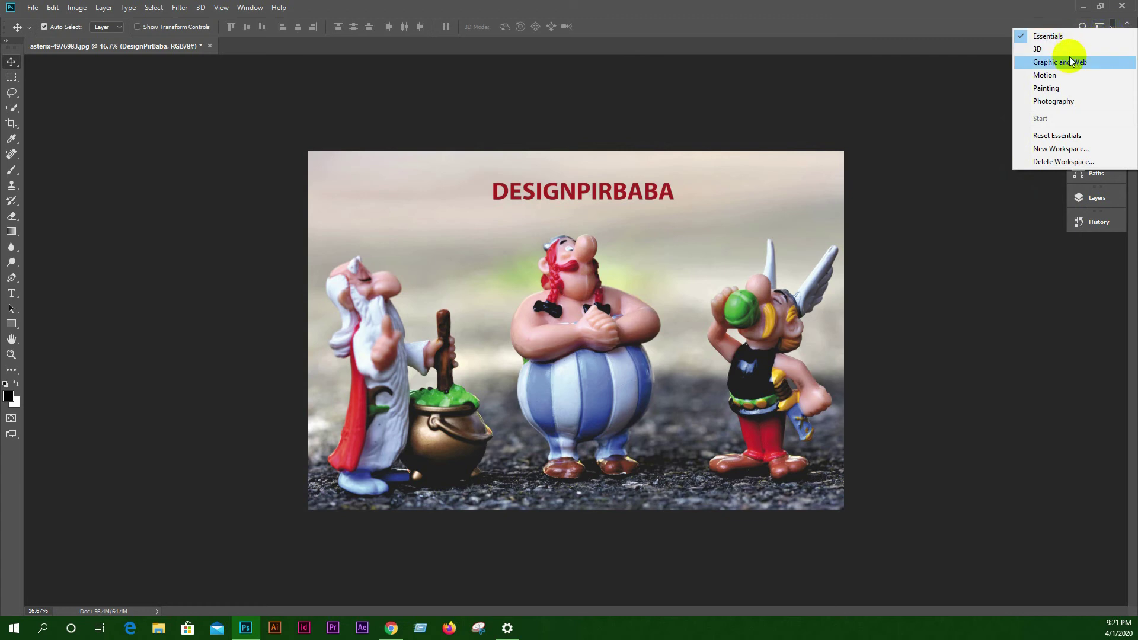
# Reset the Essentials workspace and close the Swatches and Color panels
pyautogui.click(1068, 135)
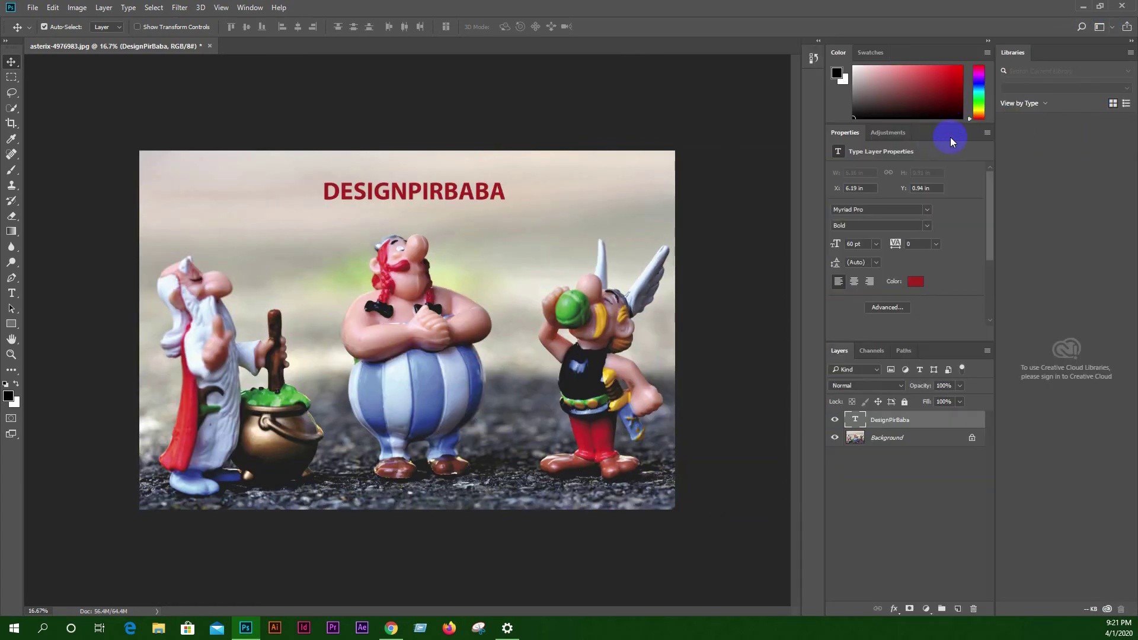
pyautogui.click(856, 81)
pyautogui.moveTo(870, 52); pyautogui.dragTo(555, 108)
pyautogui.click(669, 98)
pyautogui.moveTo(838, 55); pyautogui.dragTo(576, 86)
pyautogui.click(694, 81)
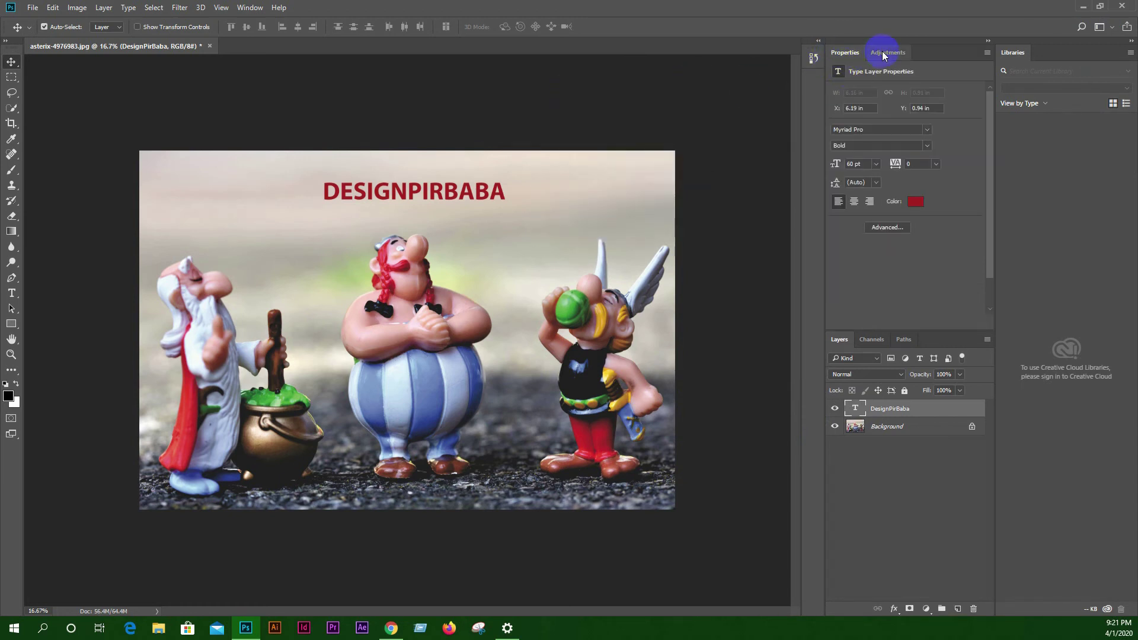
# Close the Adjustments and Libraries panels and collapse Channels into an icon
pyautogui.moveTo(883, 55); pyautogui.dragTo(610, 76)
pyautogui.click(661, 73)
pyautogui.moveTo(1012, 52); pyautogui.dragTo(572, 65)
pyautogui.click(696, 66)
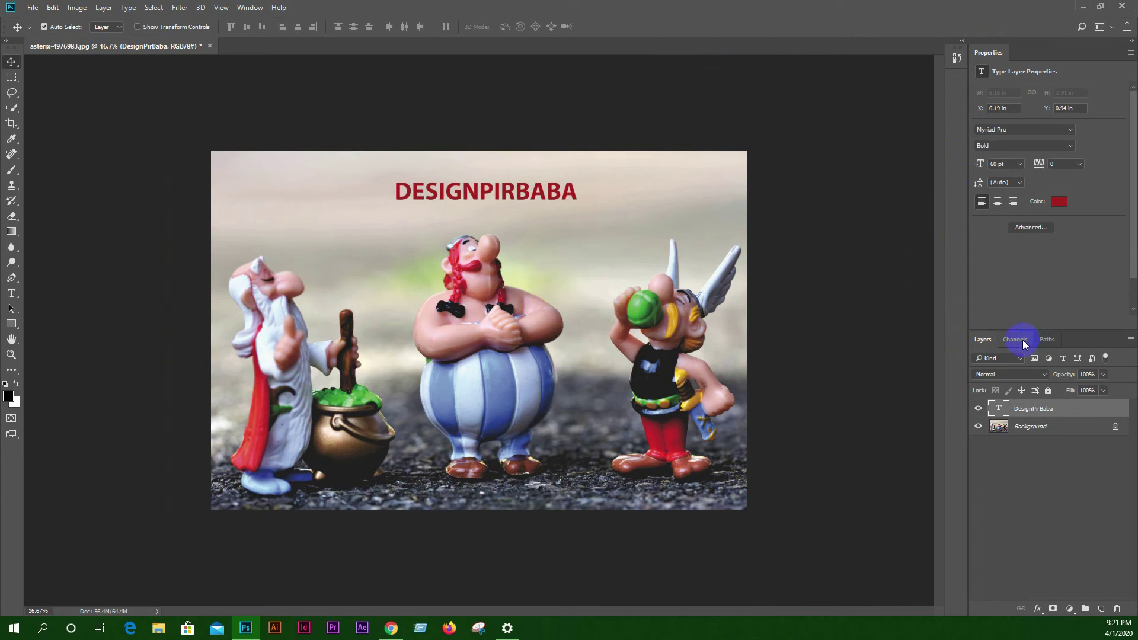
pyautogui.moveTo(1020, 347); pyautogui.dragTo(957, 86)
# Collapse Channels and Paths to icons and nudge DESIGNPIRBABA to X 6.49 in, Y 1.52 in
pyautogui.click(957, 84)
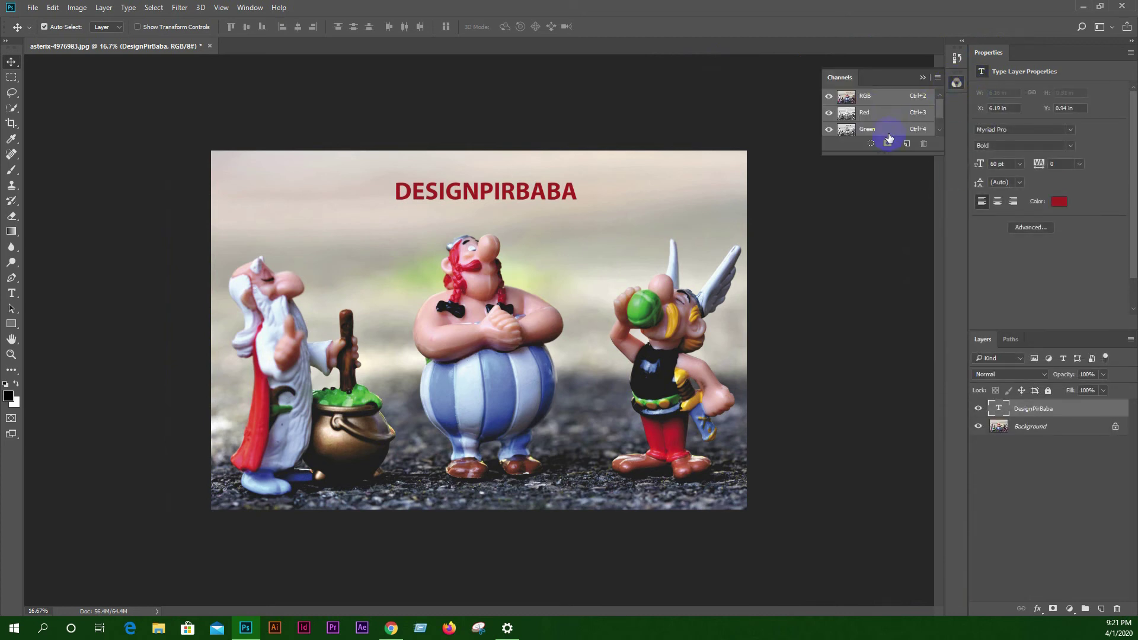
pyautogui.click(956, 83)
pyautogui.moveTo(1011, 340); pyautogui.dragTo(957, 108)
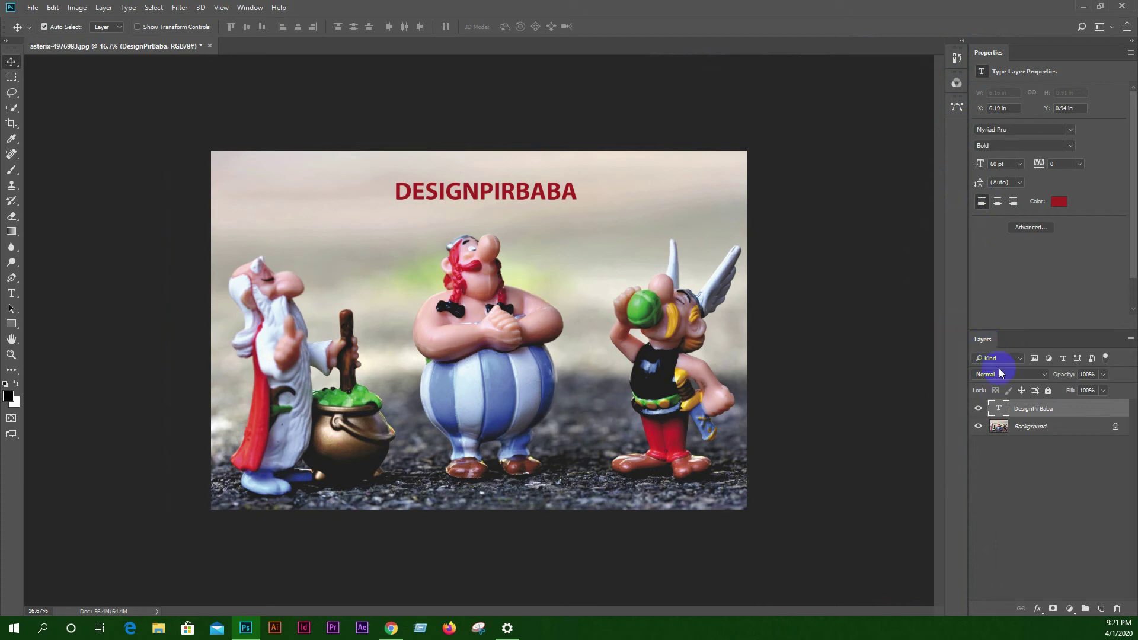
pyautogui.click(1022, 427)
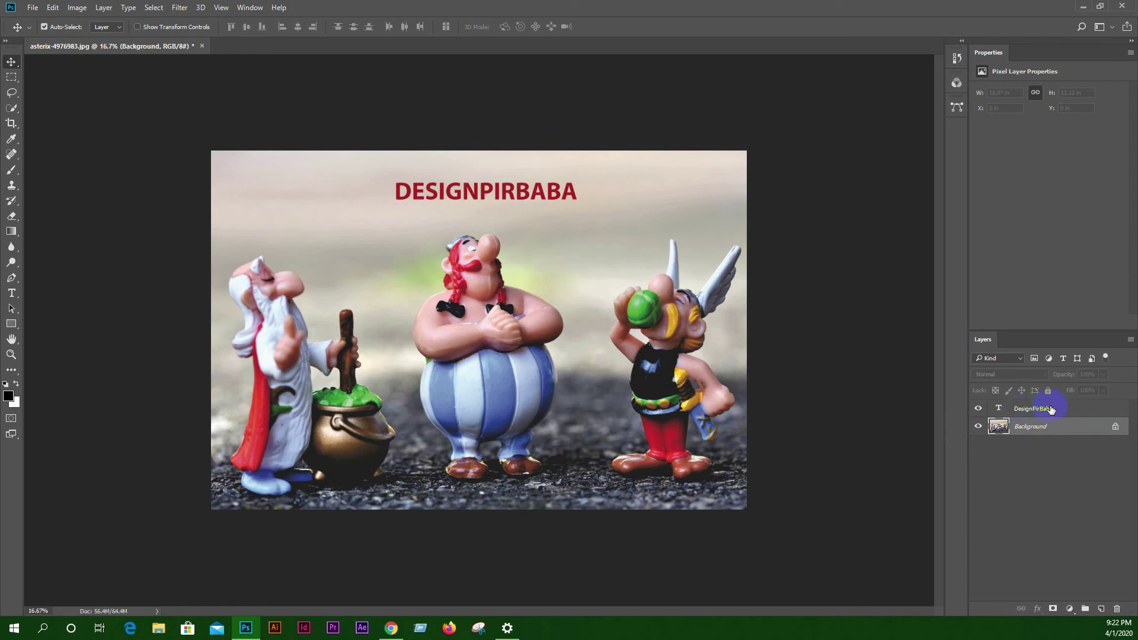
pyautogui.moveTo(524, 200); pyautogui.dragTo(539, 216)
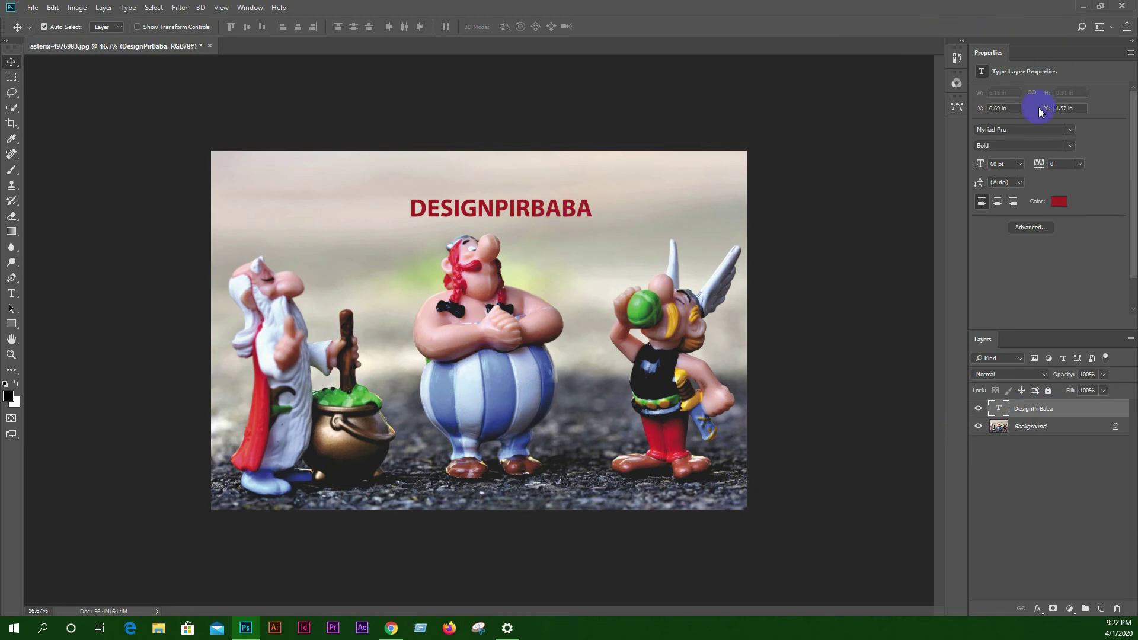
# Save the current panel layout as a new custom workspace that includes menus
pyautogui.click(1113, 30)
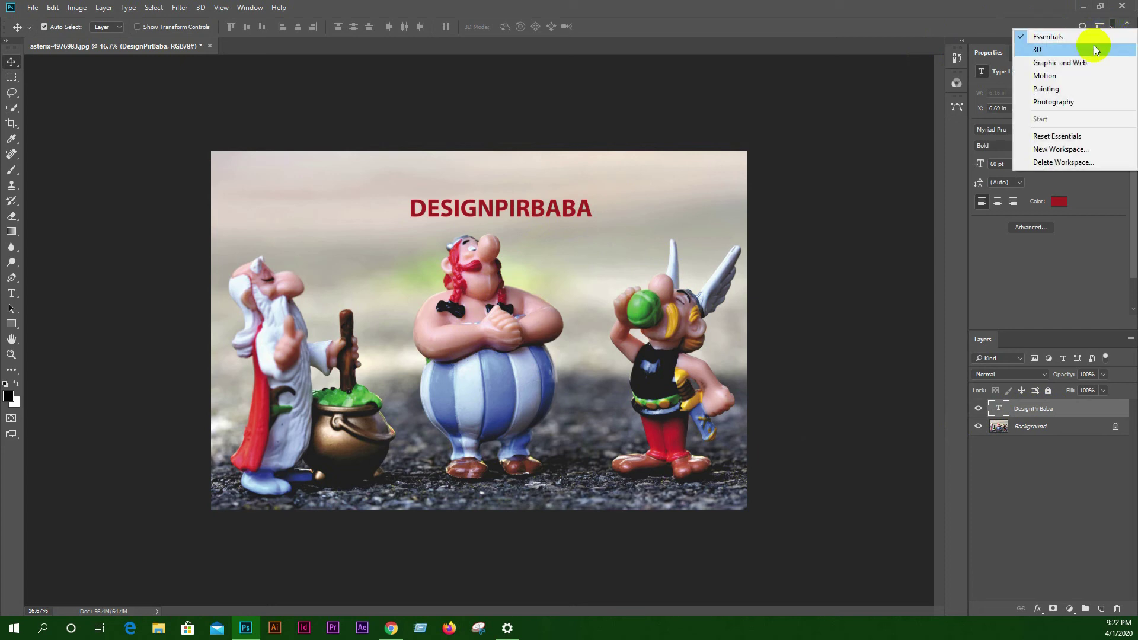
pyautogui.click(1076, 153)
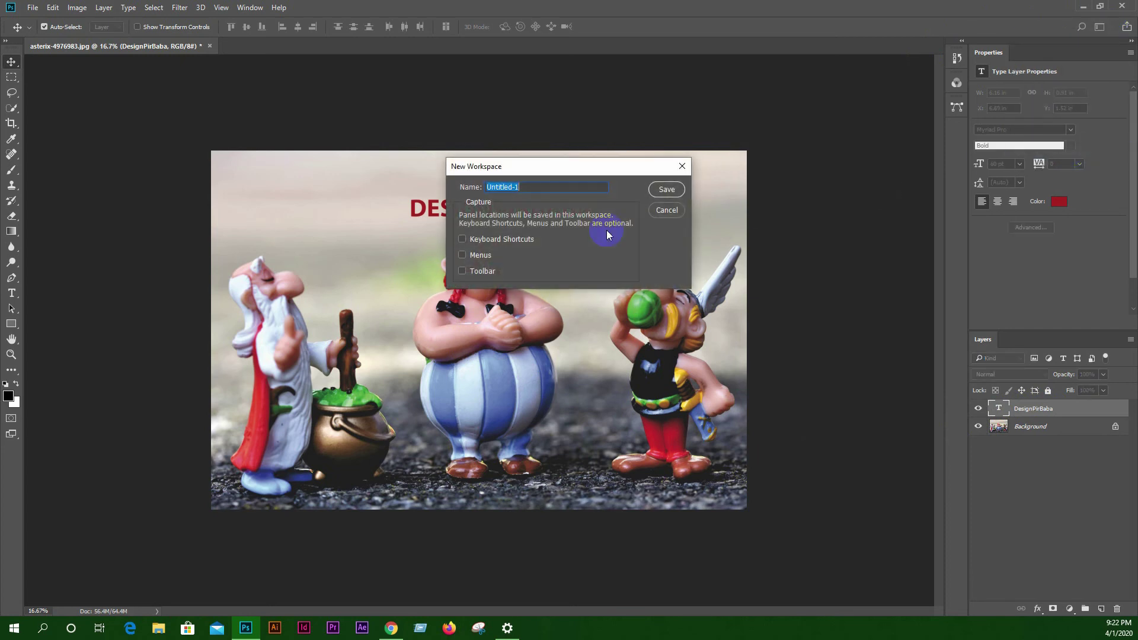
pyautogui.click(503, 187)
pyautogui.write('D')
pyautogui.click(461, 260)
pyautogui.click(667, 189)
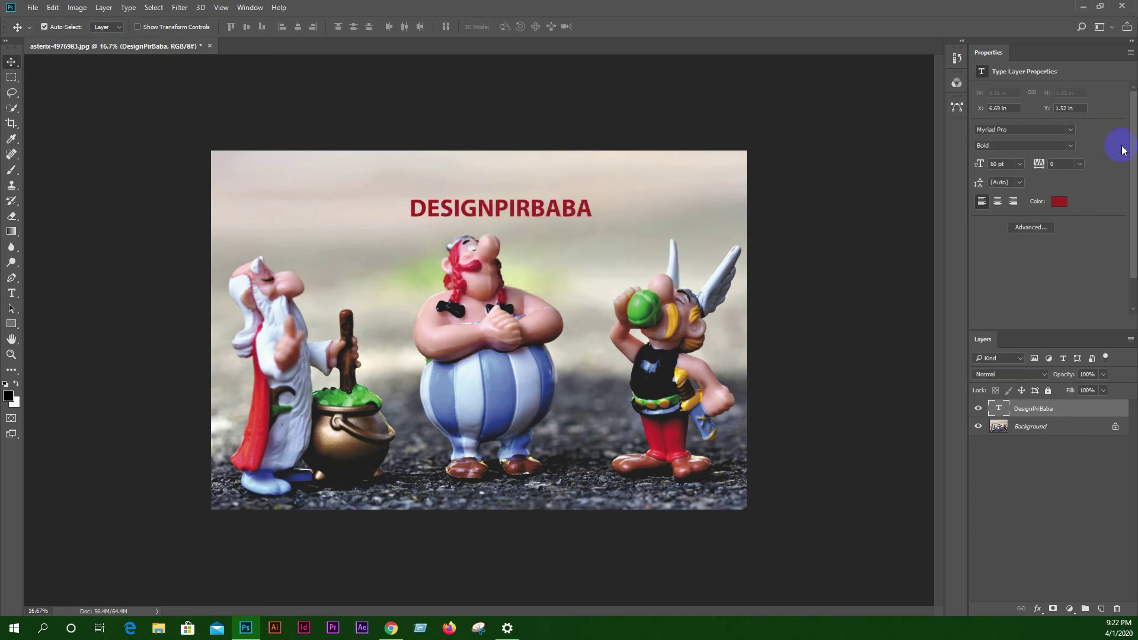
# Switch to Essentials, try the Photography workspace, then return to Essentials
pyautogui.click(1113, 28)
pyautogui.click(1094, 49)
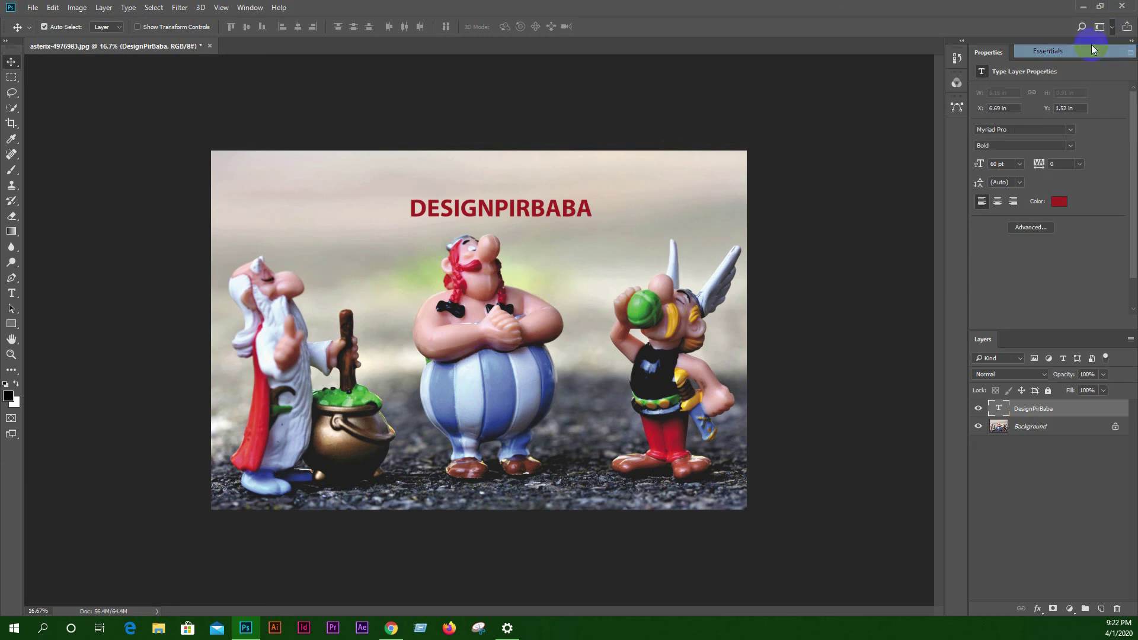
pyautogui.click(1102, 27)
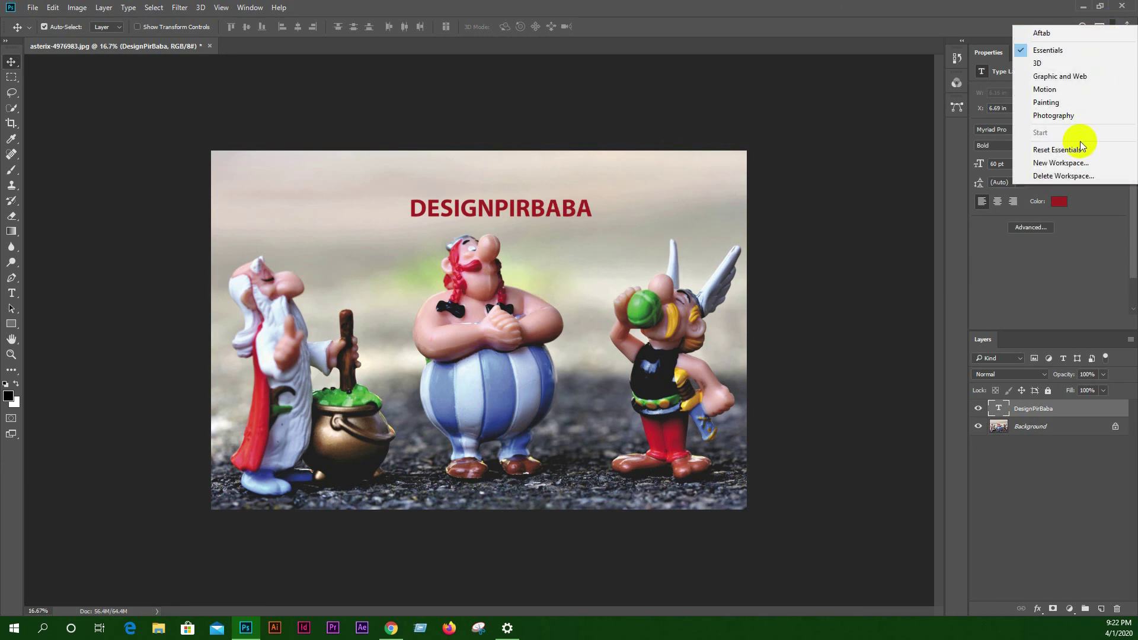
pyautogui.click(1066, 118)
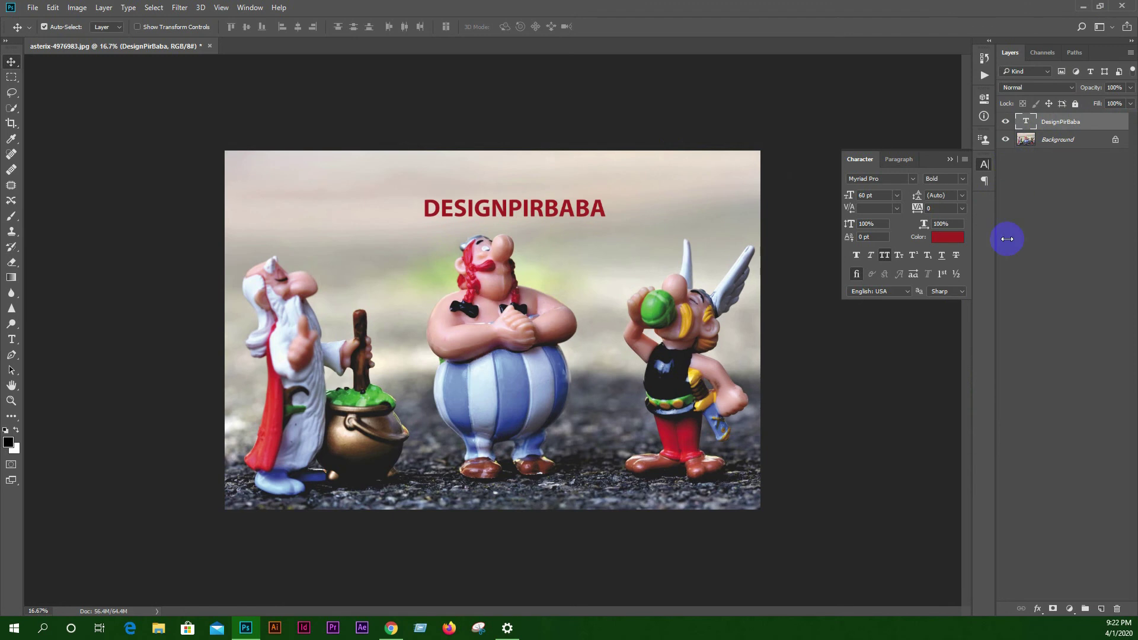
pyautogui.click(1113, 27)
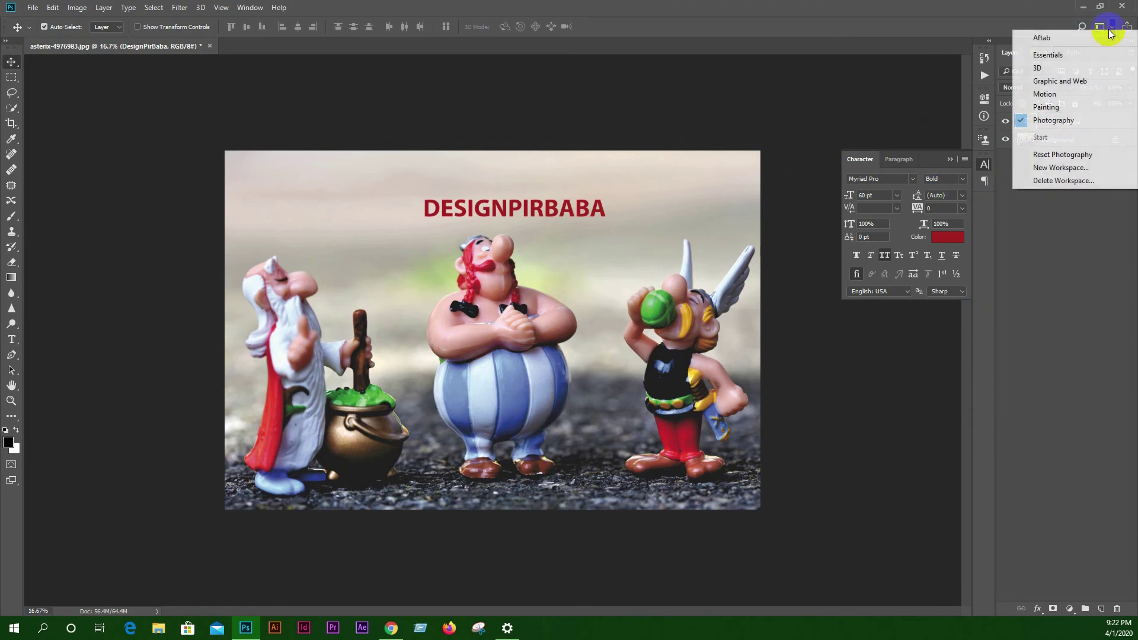
pyautogui.click(1086, 36)
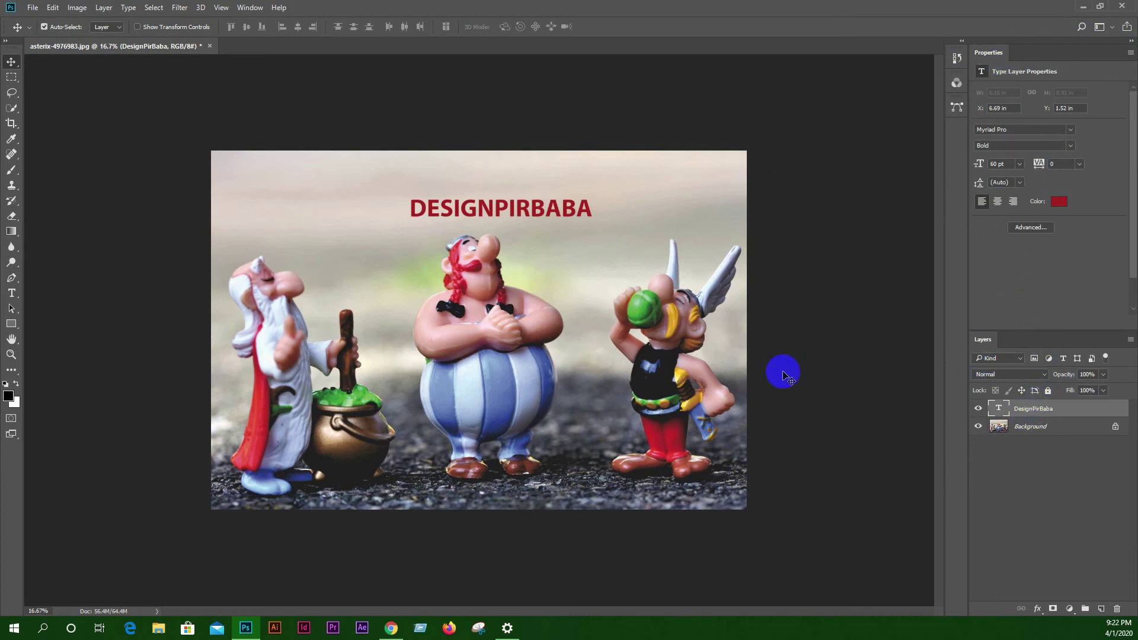
# Try the Artboard, Marquee, Quick Selection and Magic Wand tools
pyautogui.click(481, 383)
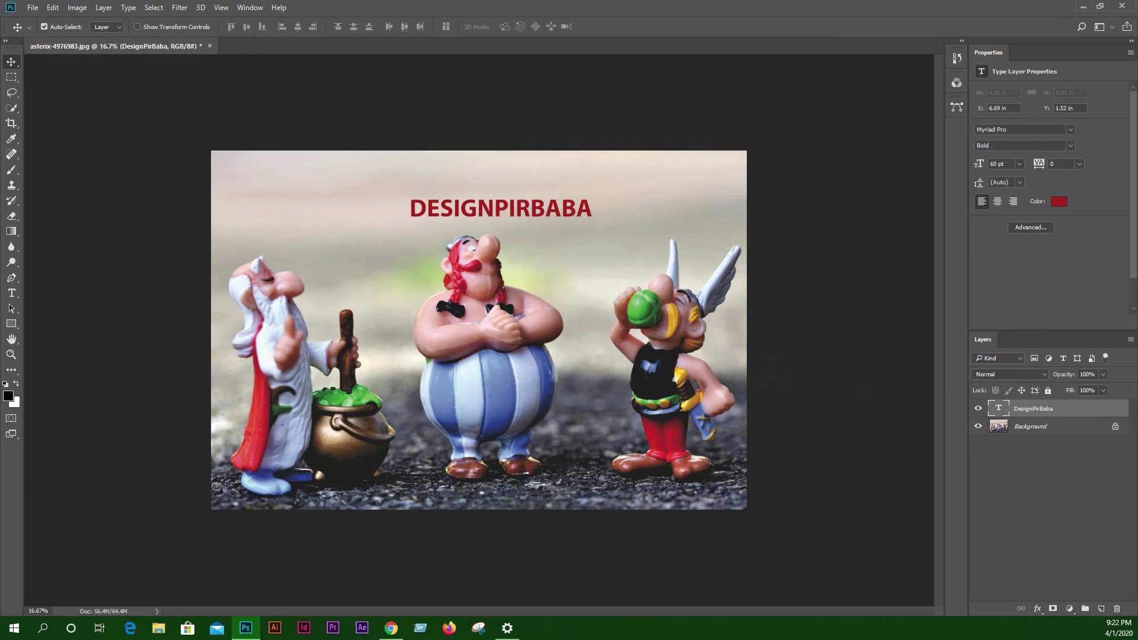
pyautogui.click(17, 71)
pyautogui.rightClick(14, 66)
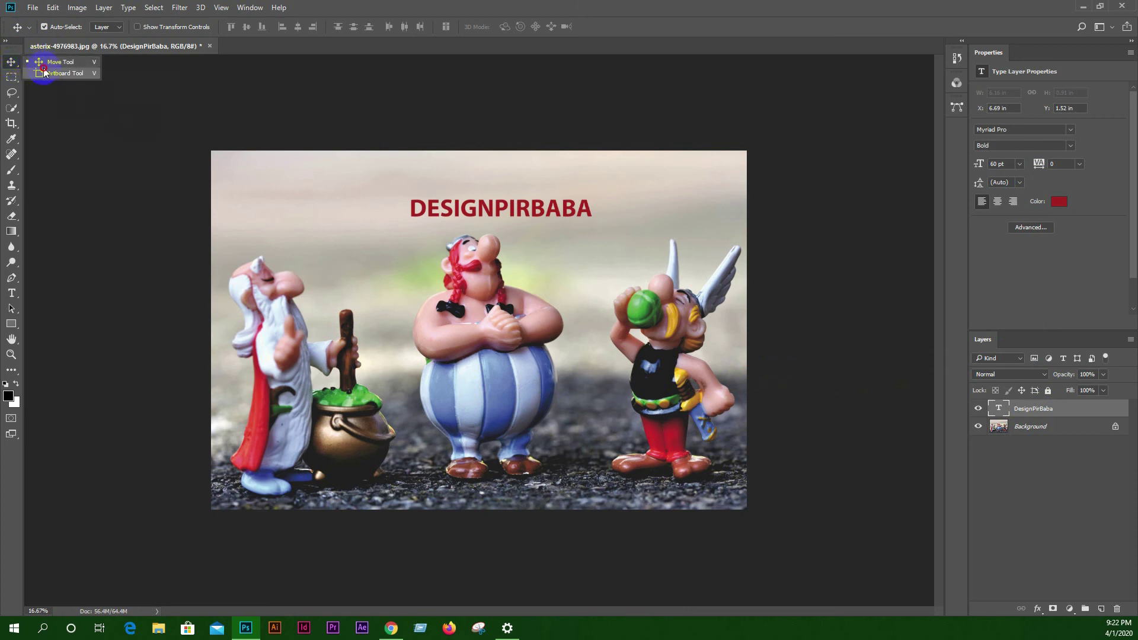
pyautogui.click(44, 73)
pyautogui.click(13, 83)
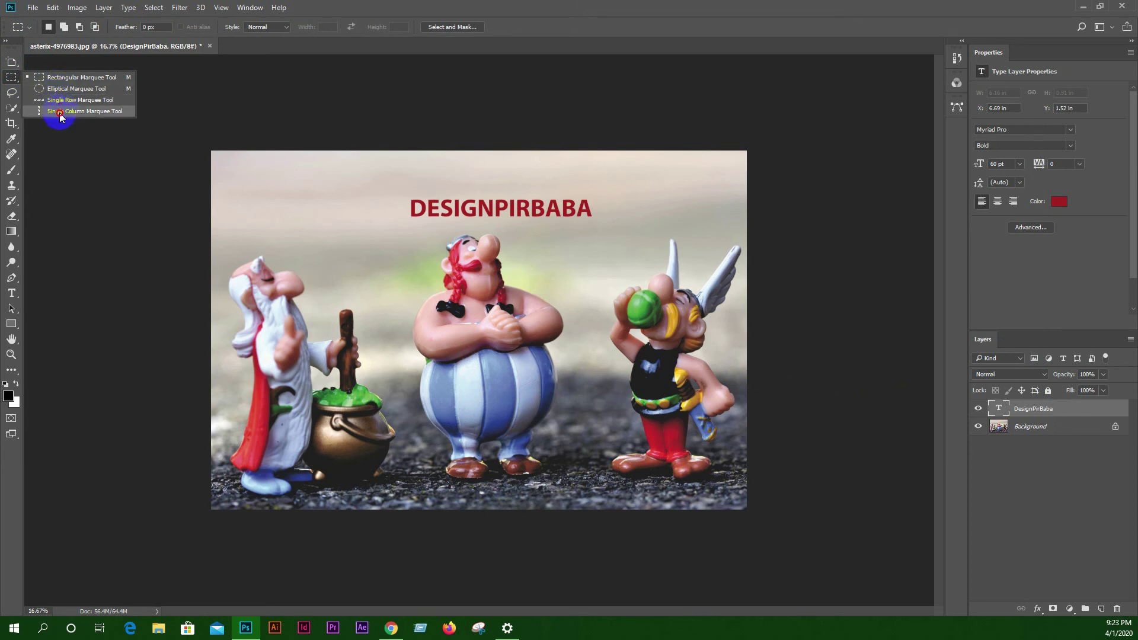
pyautogui.click(16, 112)
pyautogui.rightClick(17, 115)
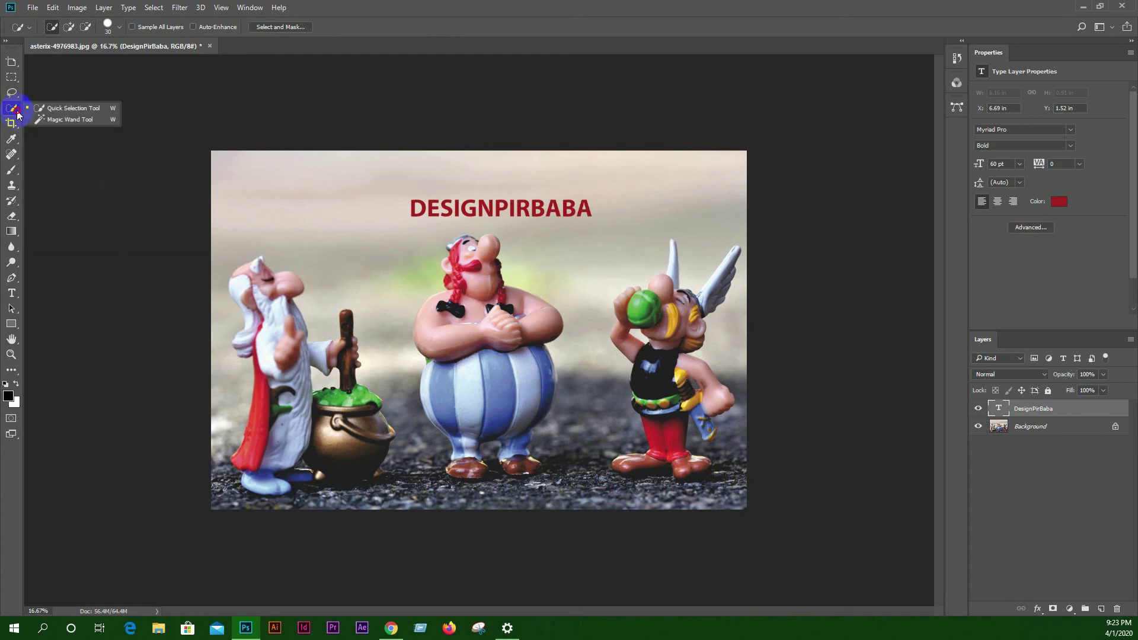
pyautogui.click(55, 119)
# Try the Crop and Slice tools, then return to the Move tool
pyautogui.click(11, 124)
pyautogui.rightClick(12, 123)
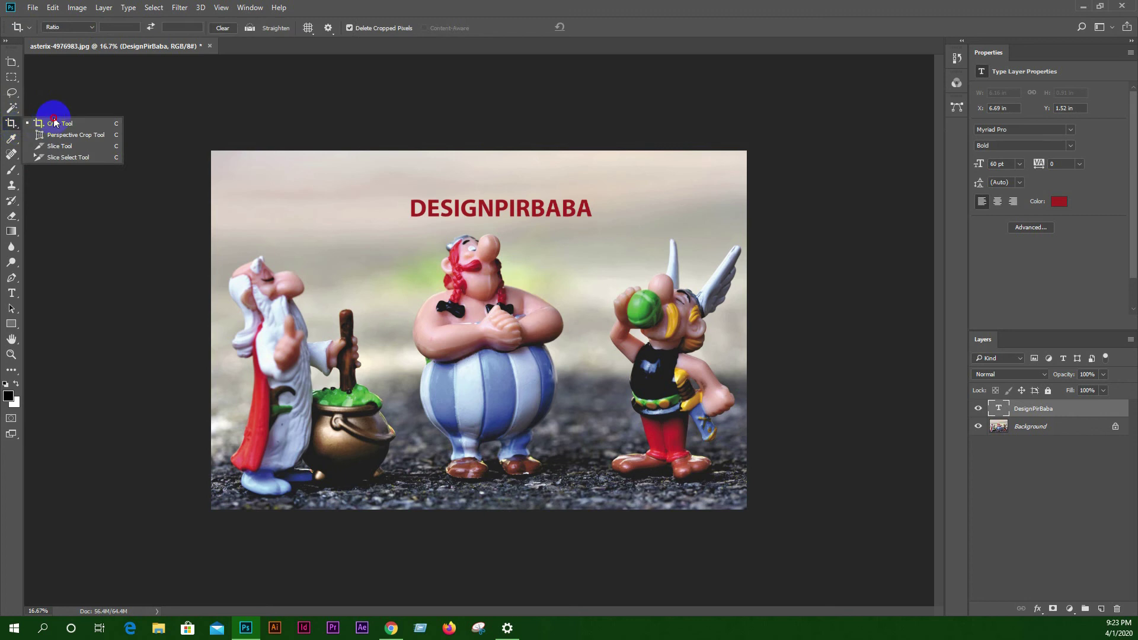
pyautogui.click(55, 145)
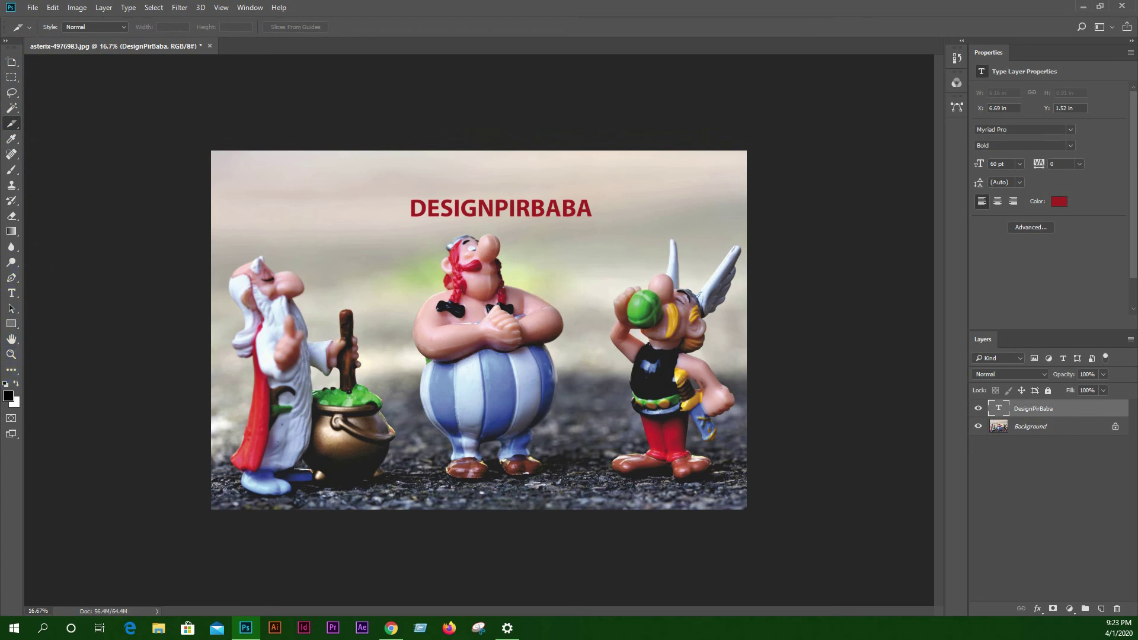
pyautogui.click(12, 62)
pyautogui.rightClick(12, 61)
pyautogui.click(41, 61)
# Deselect the text layer and zoom in and out on the figurine photo
pyautogui.click(600, 320)
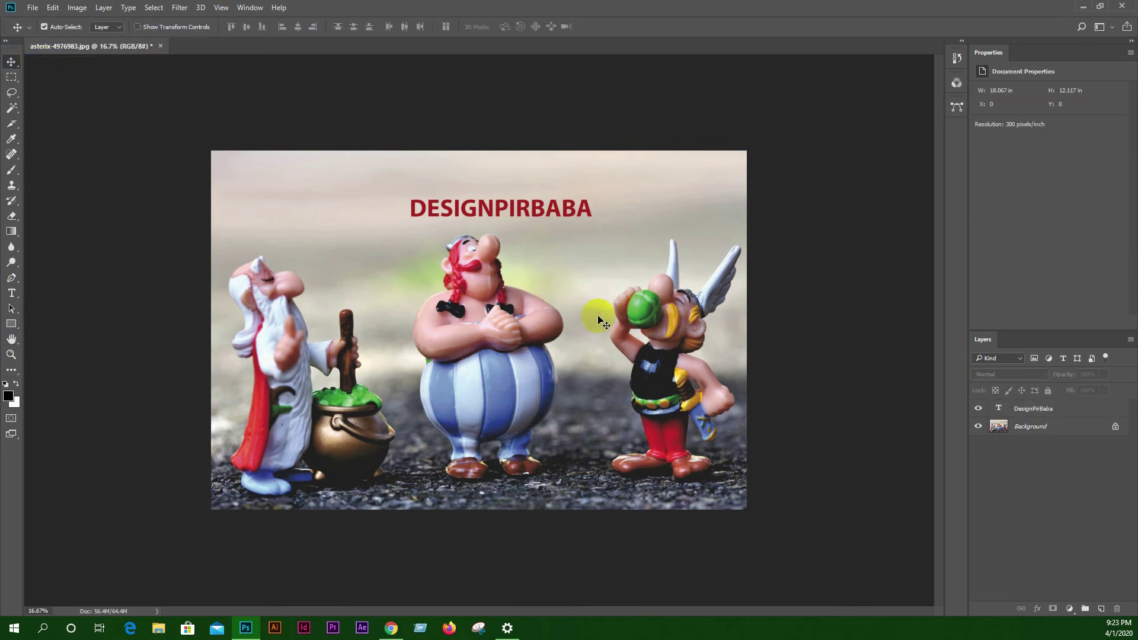
pyautogui.scroll(3, 593, 314)
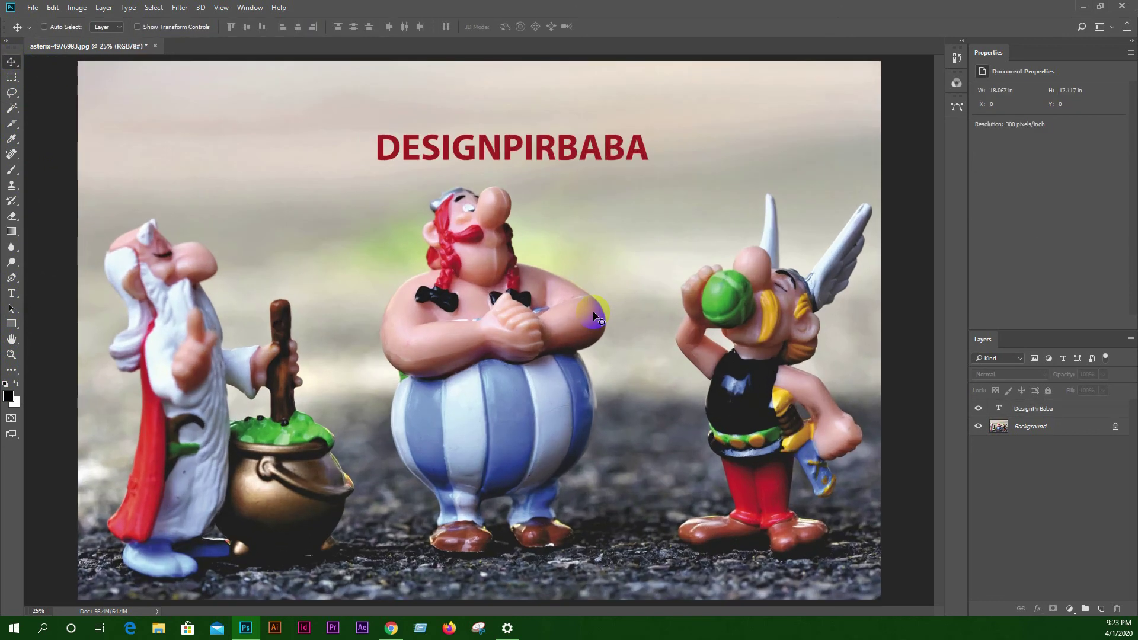
pyautogui.scroll(1, 595, 317)
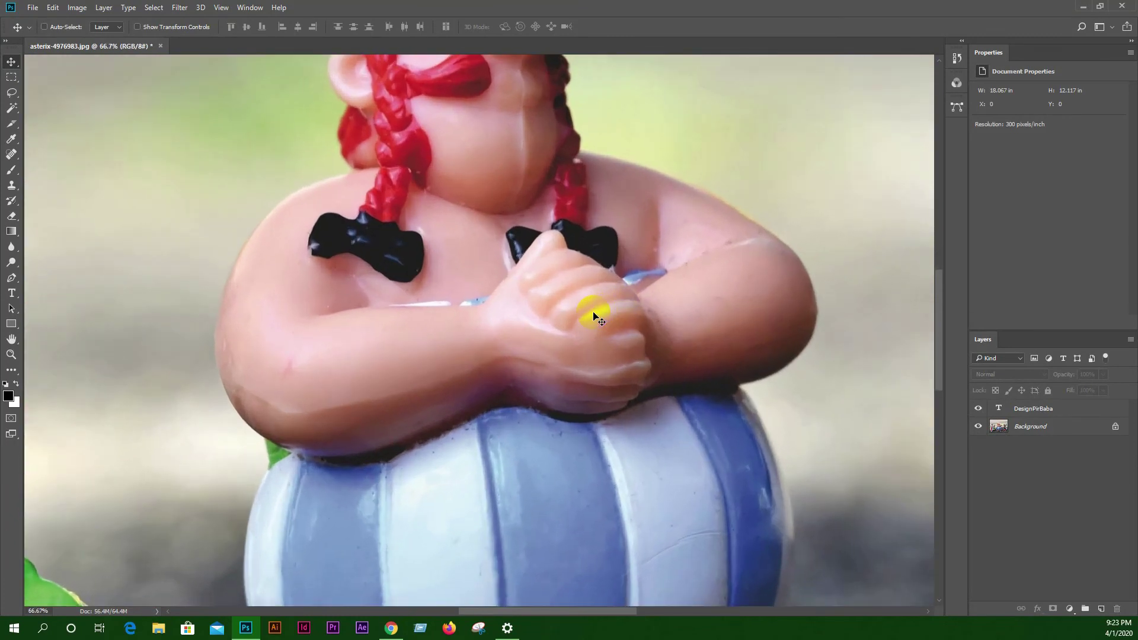
pyautogui.scroll(-3, 483, 308)
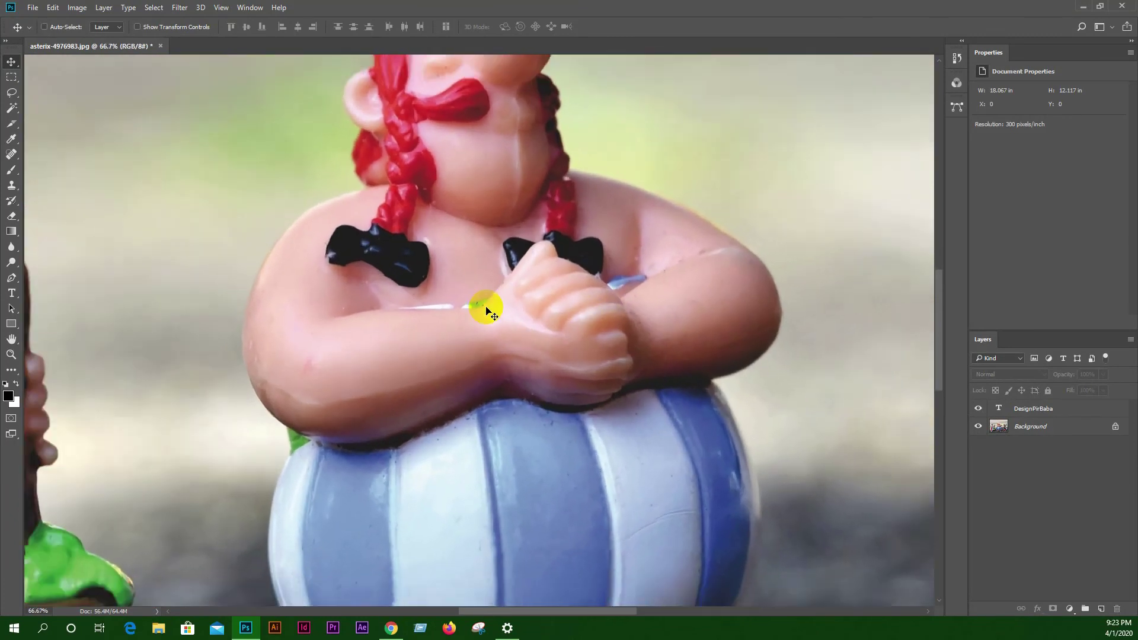
pyautogui.scroll(-1, 487, 311)
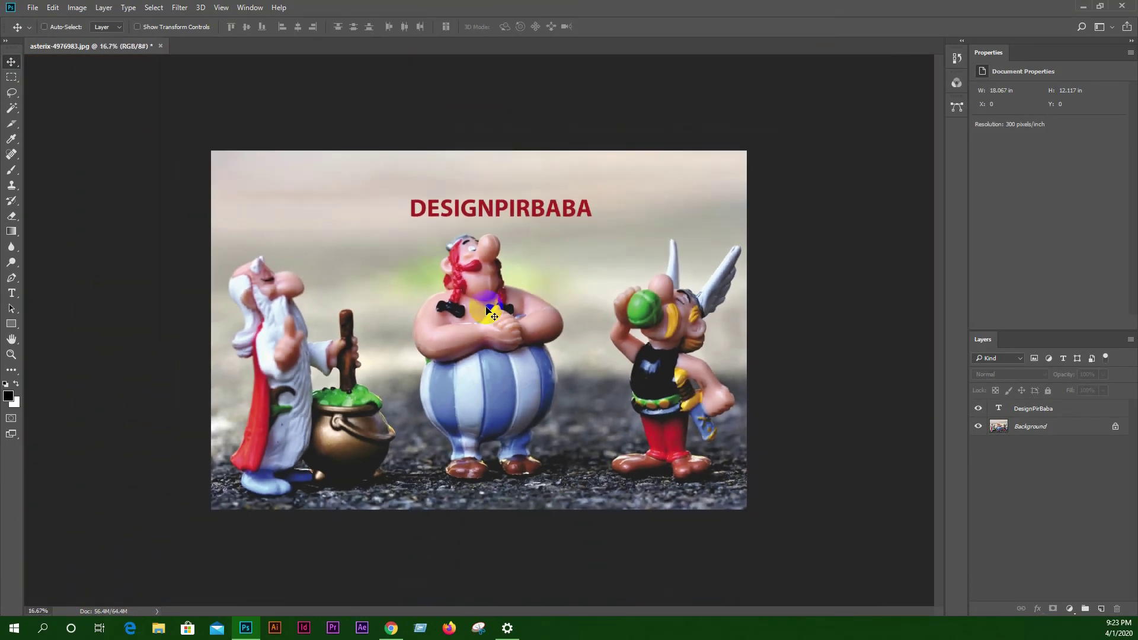
pyautogui.scroll(-1, 486, 311)
pyautogui.scroll(3, 487, 311)
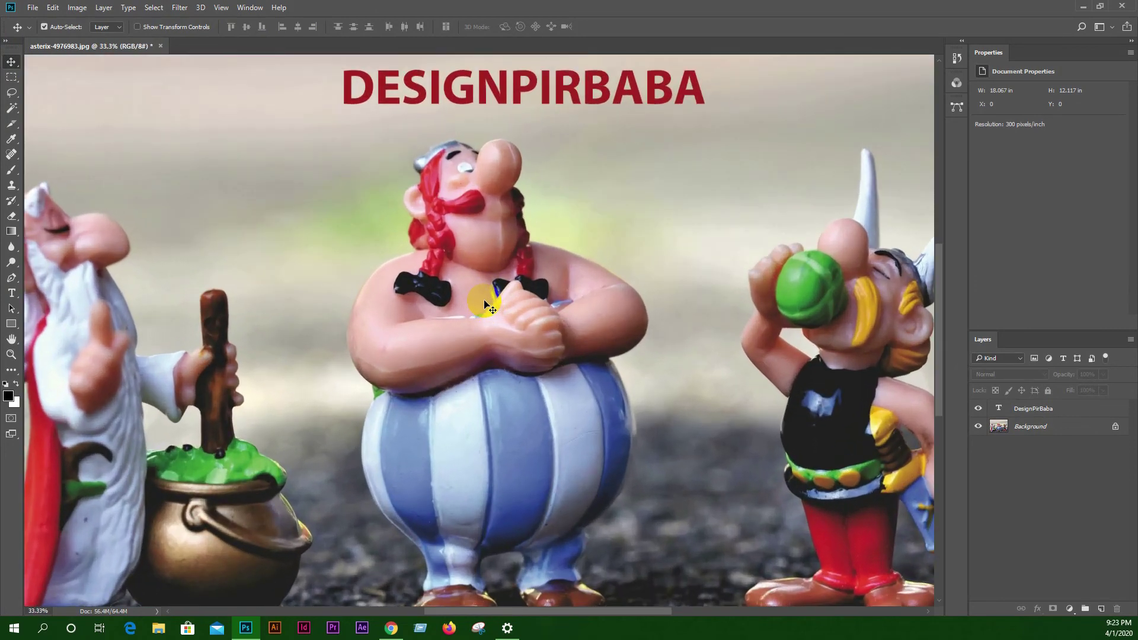
pyautogui.click(402, 275)
pyautogui.moveTo(578, 249); pyautogui.dragTo(371, 288)
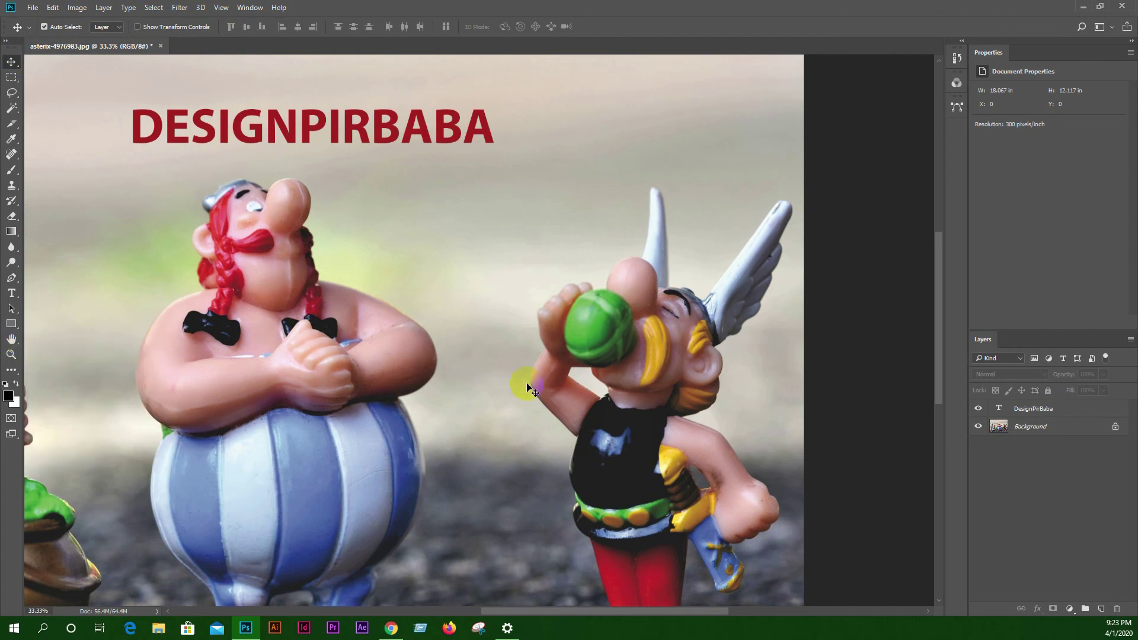
# Pan across the figurines back to the DESIGNPIRBABA text and show the screen mode choices
pyautogui.press('h')
pyautogui.moveTo(524, 385); pyautogui.dragTo(446, 307)
pyautogui.press('space')
pyautogui.moveTo(572, 267); pyautogui.dragTo(330, 300)
pyautogui.moveTo(483, 267); pyautogui.dragTo(674, 242)
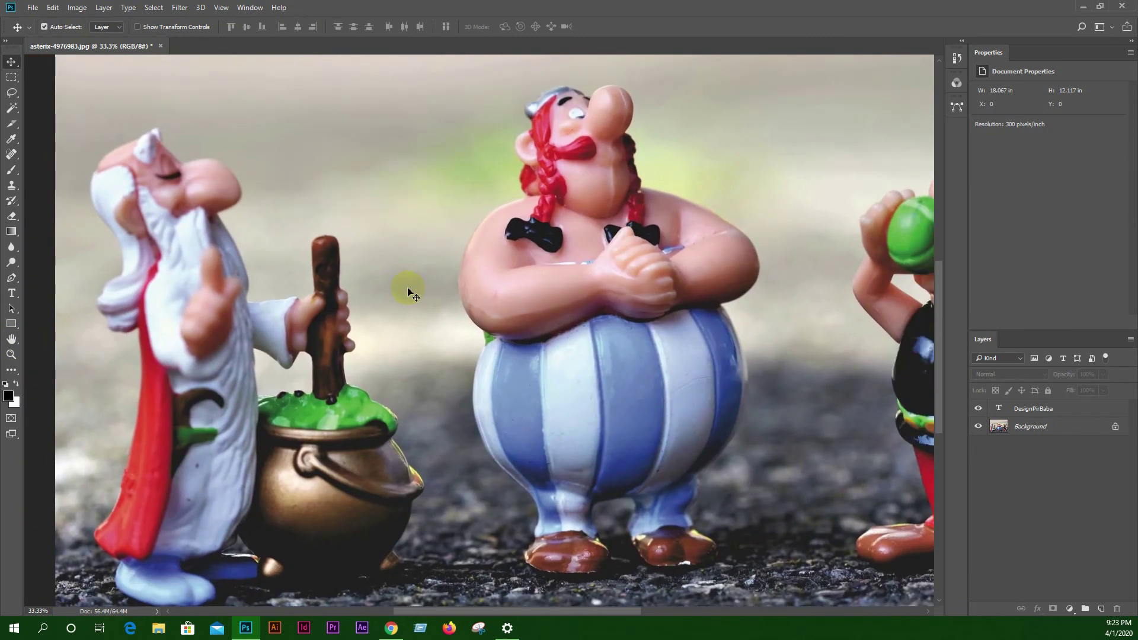
pyautogui.press('space')
pyautogui.moveTo(470, 211); pyautogui.dragTo(420, 261)
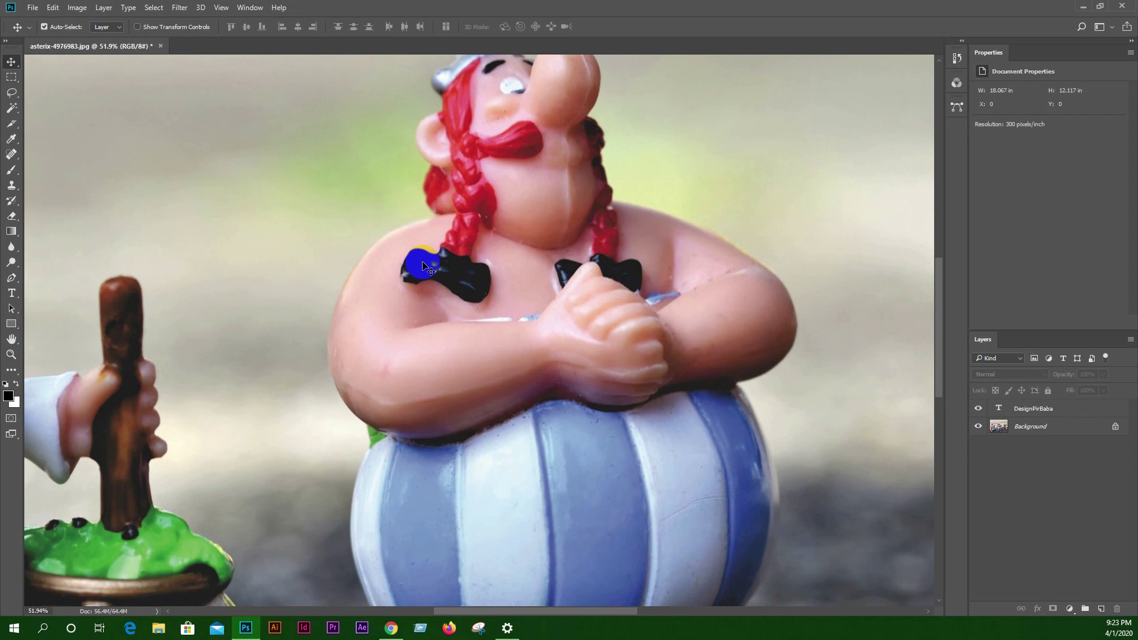
pyautogui.rightClick(13, 436)
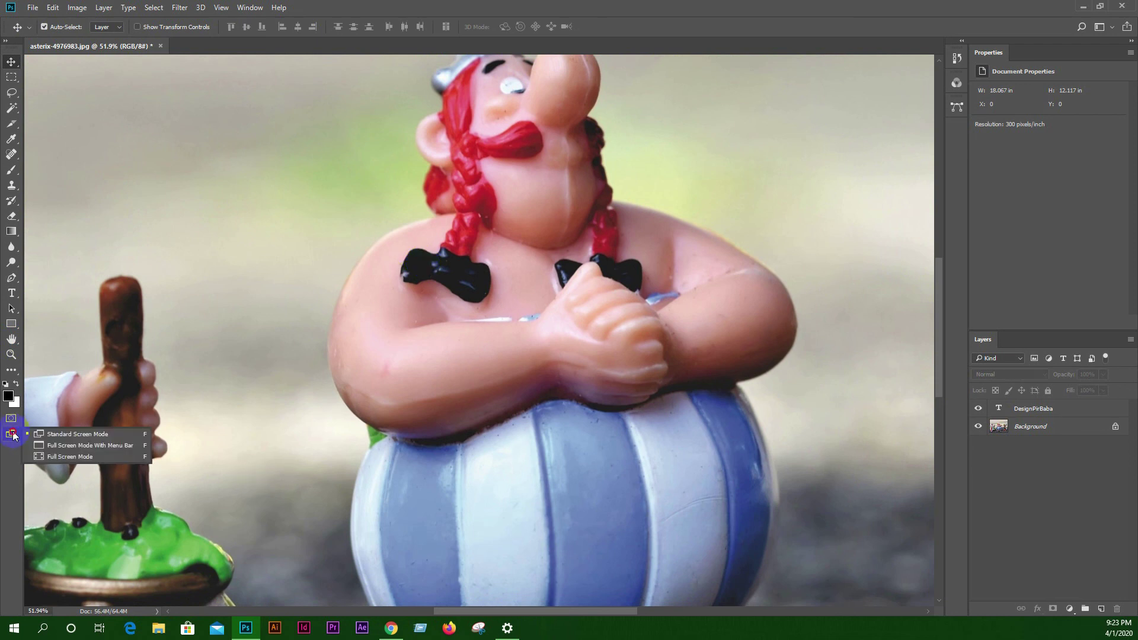
pyautogui.click(102, 446)
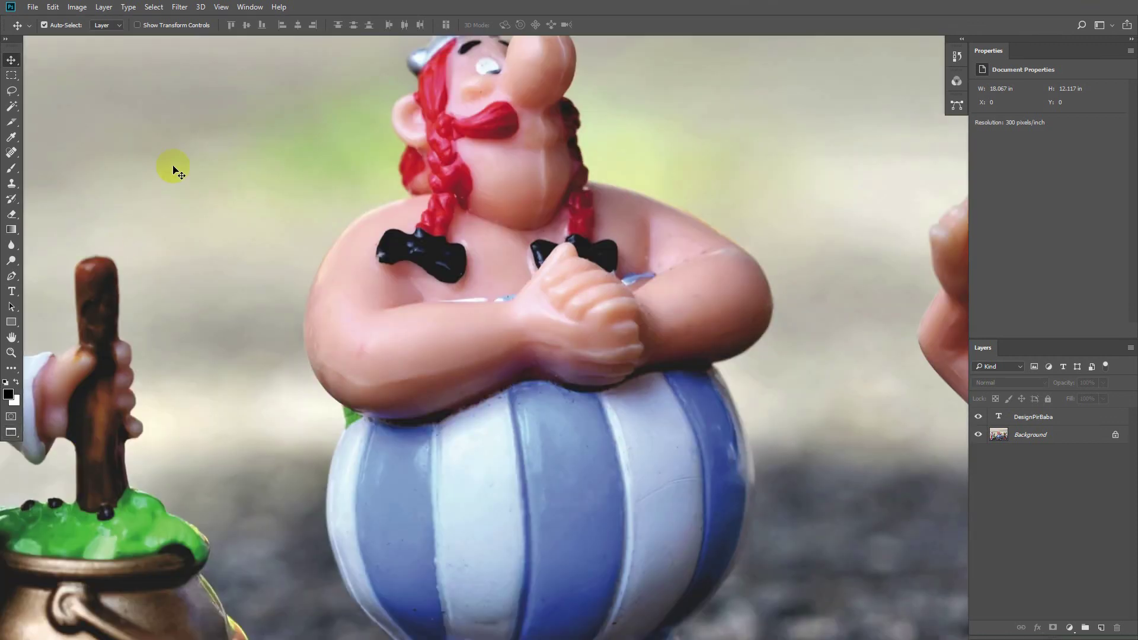
pyautogui.press('f')
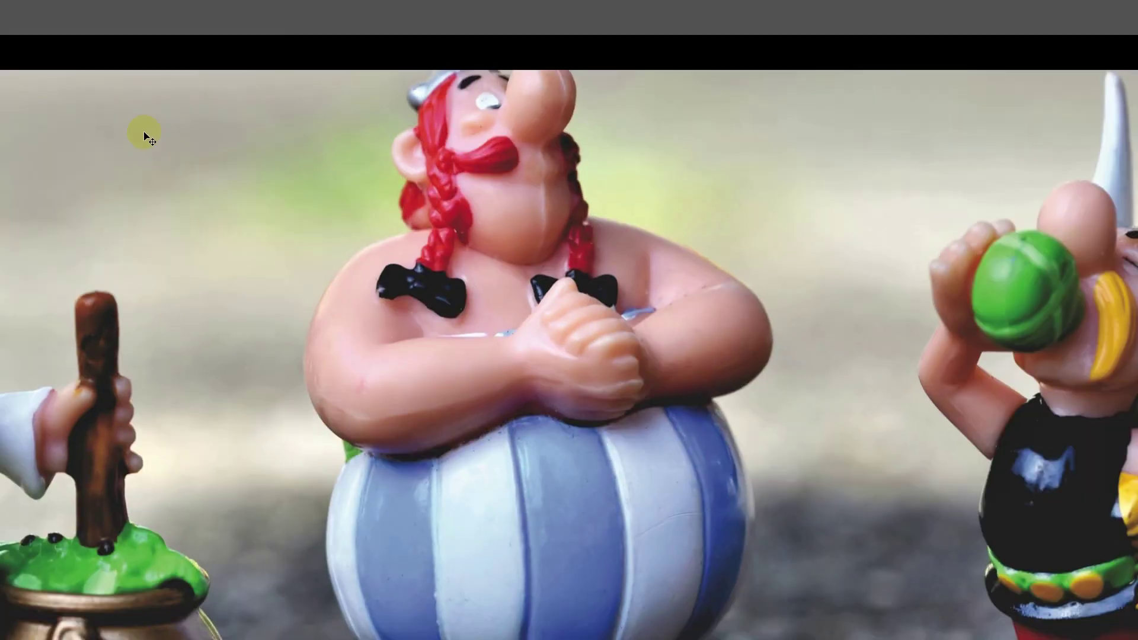
pyautogui.click(470, 171)
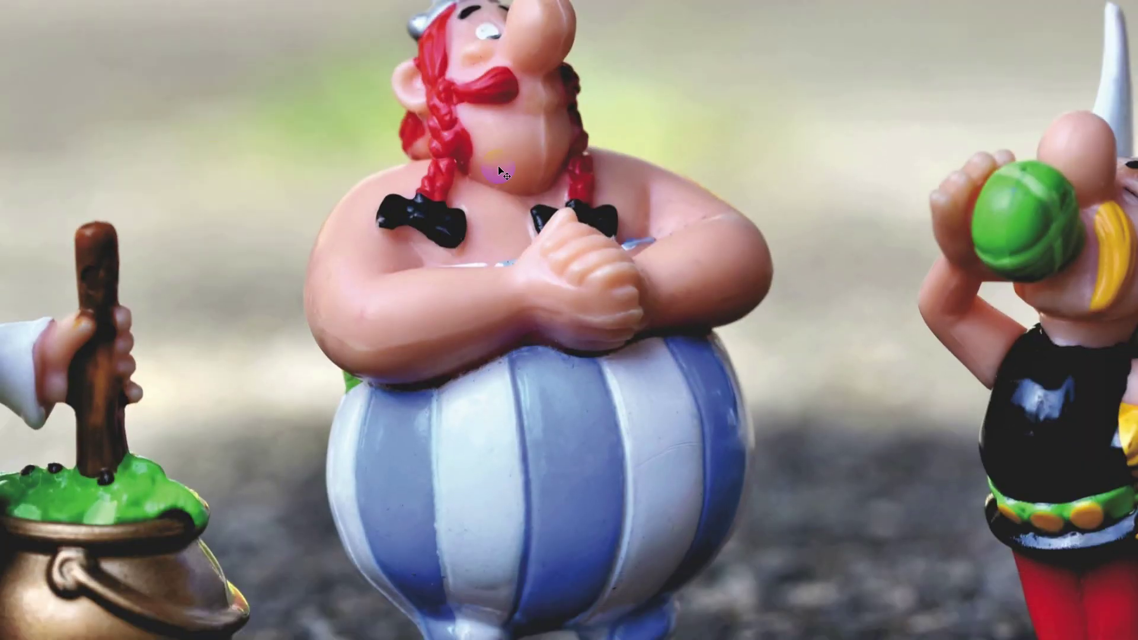
pyautogui.scroll(4, 501, 166)
pyautogui.scroll(-1, 509, 222)
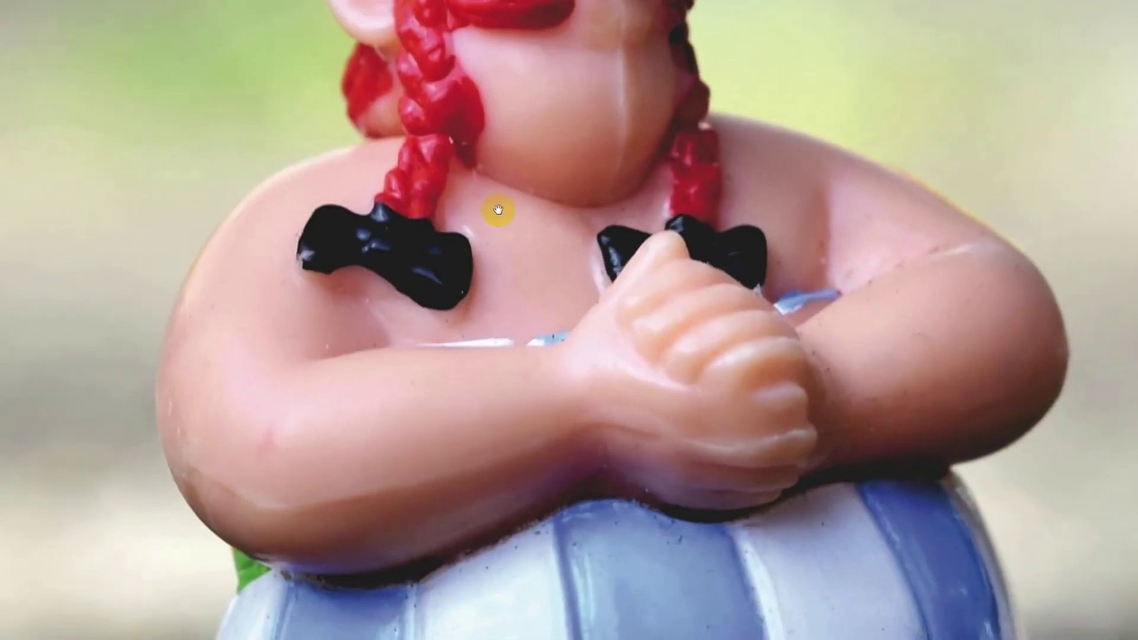
pyautogui.scroll(-2, 401, 195)
pyautogui.scroll(-4, 400, 195)
pyautogui.scroll(-6, 534, 359)
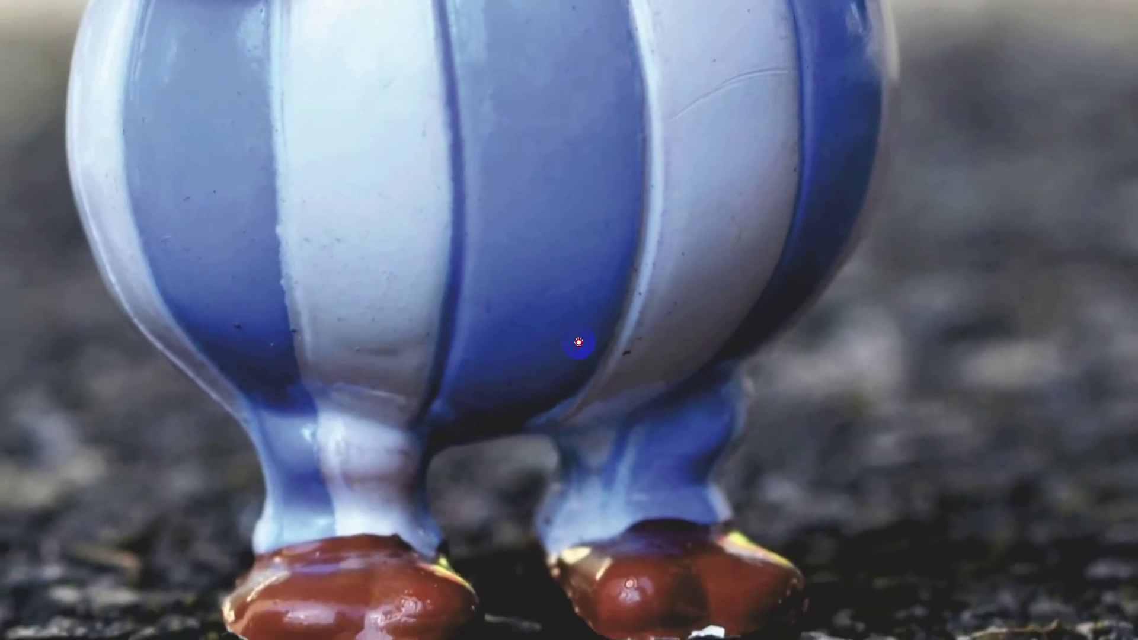
pyautogui.scroll(10, 287, 245)
pyautogui.hscroll(-10, 288, 245)
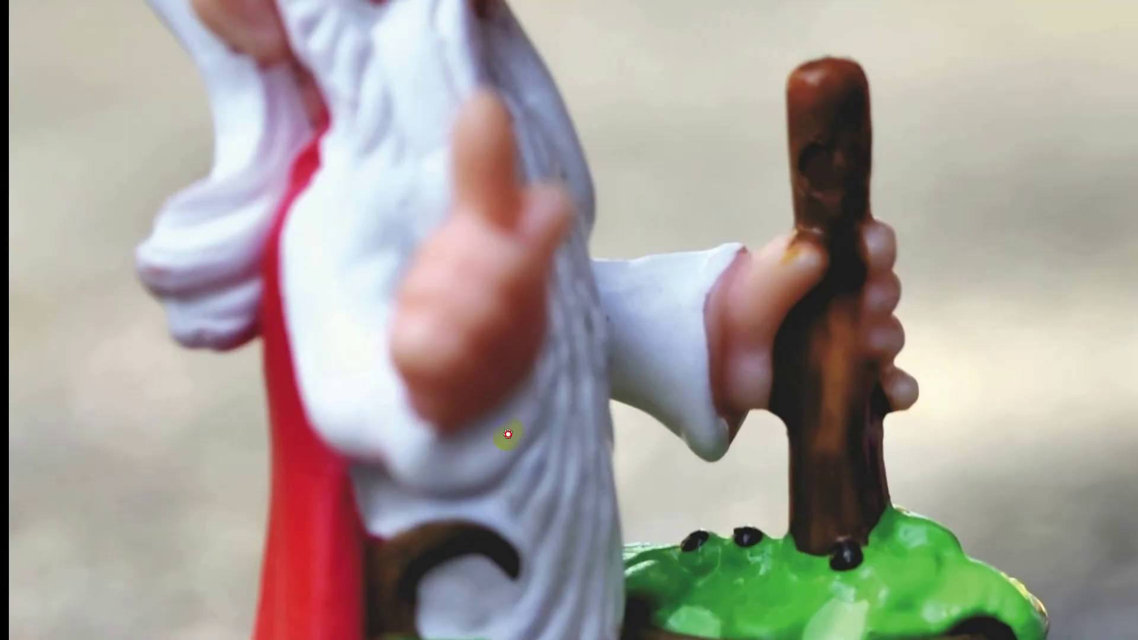
pyautogui.scroll(3, 349, 403)
pyautogui.hscroll(6, 328, 363)
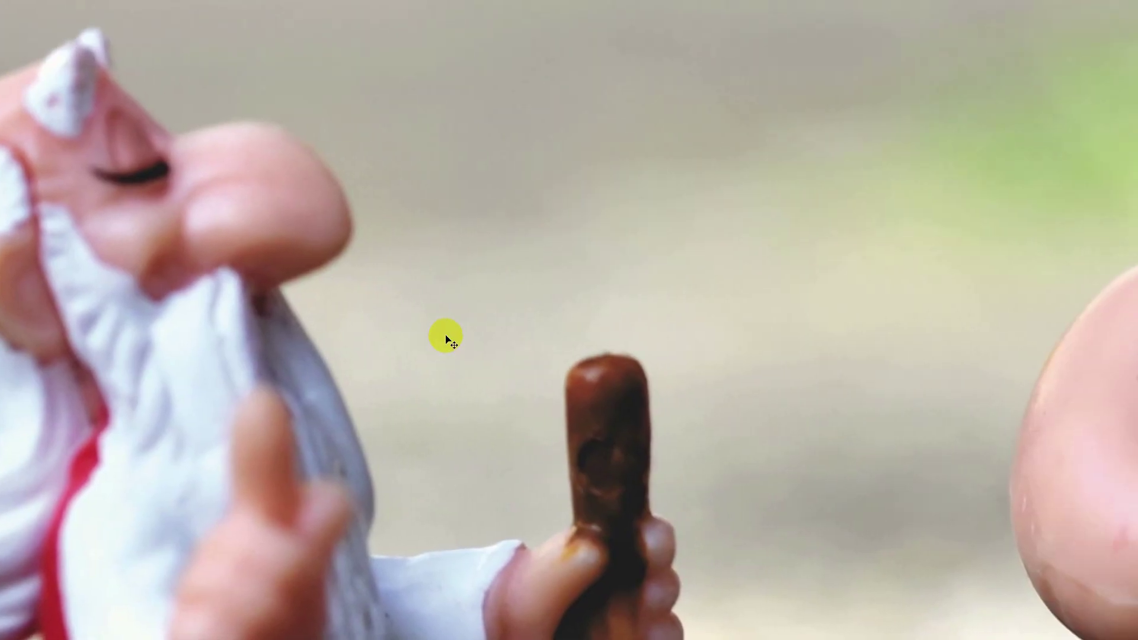
pyautogui.hscroll(5, 475, 257)
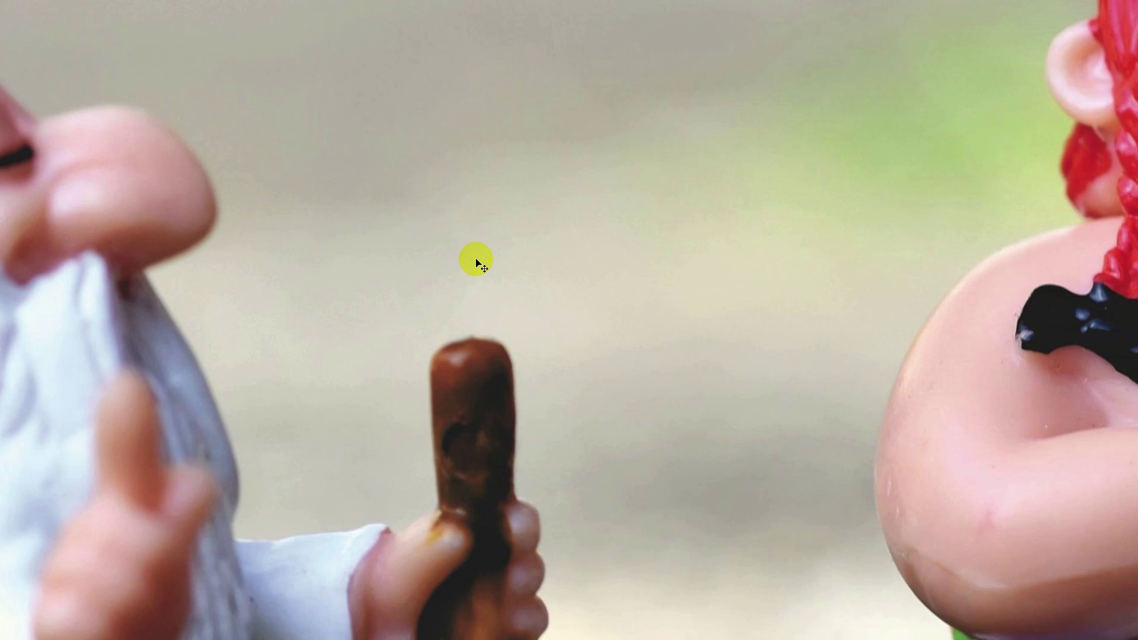
pyautogui.press('f')
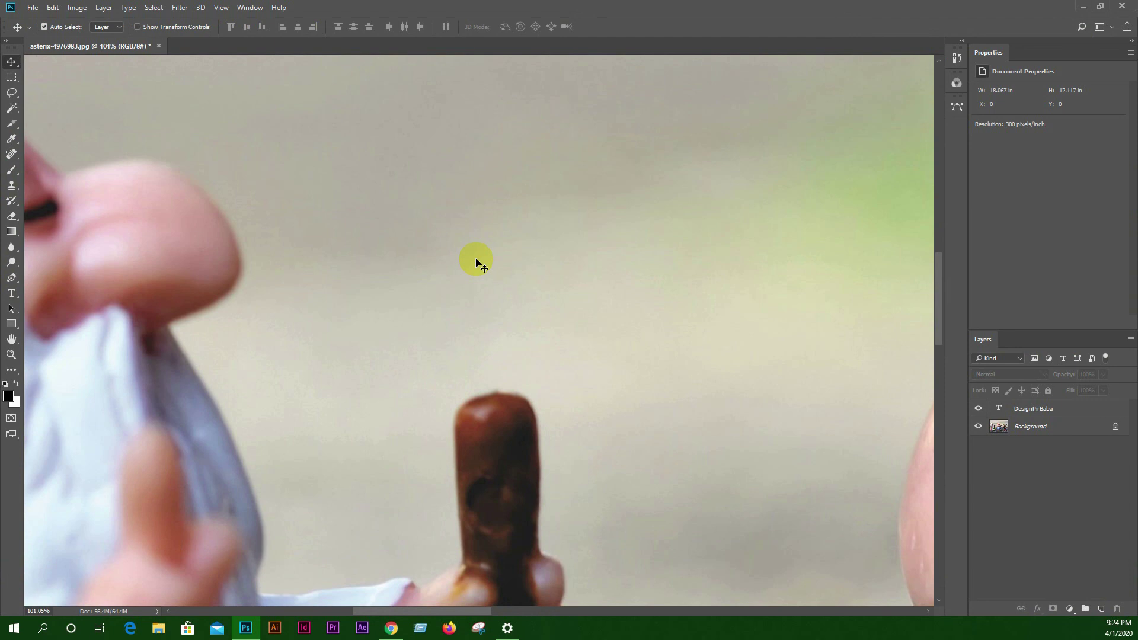
# Float the asterix document in its own window and minimize it
pyautogui.moveTo(91, 45); pyautogui.dragTo(156, 110)
pyautogui.click(939, 109)
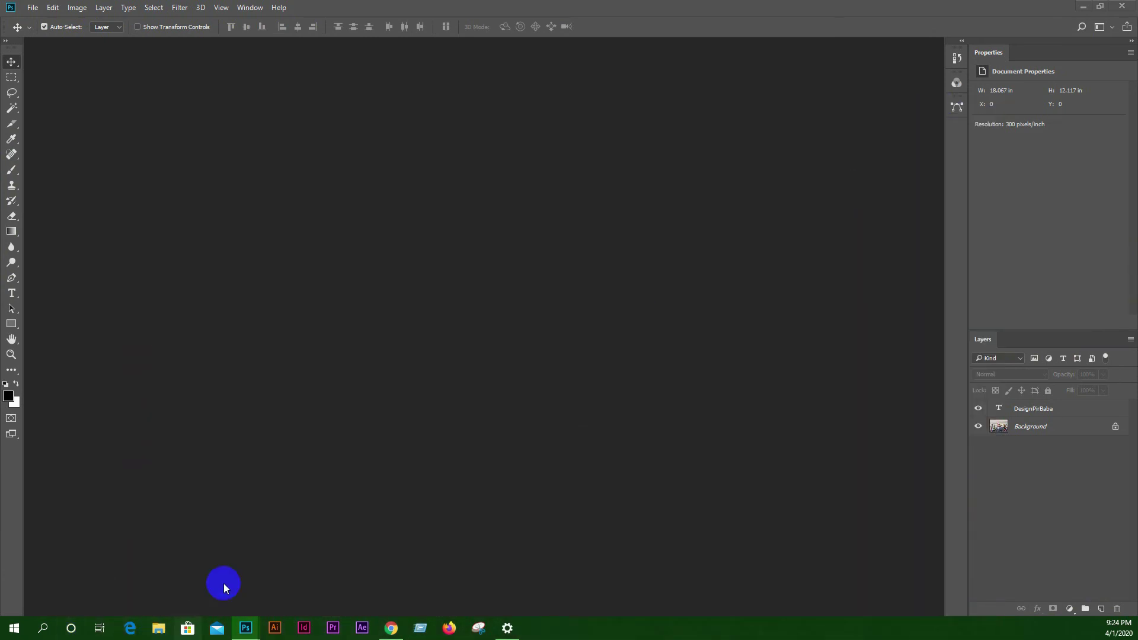
pyautogui.click(249, 629)
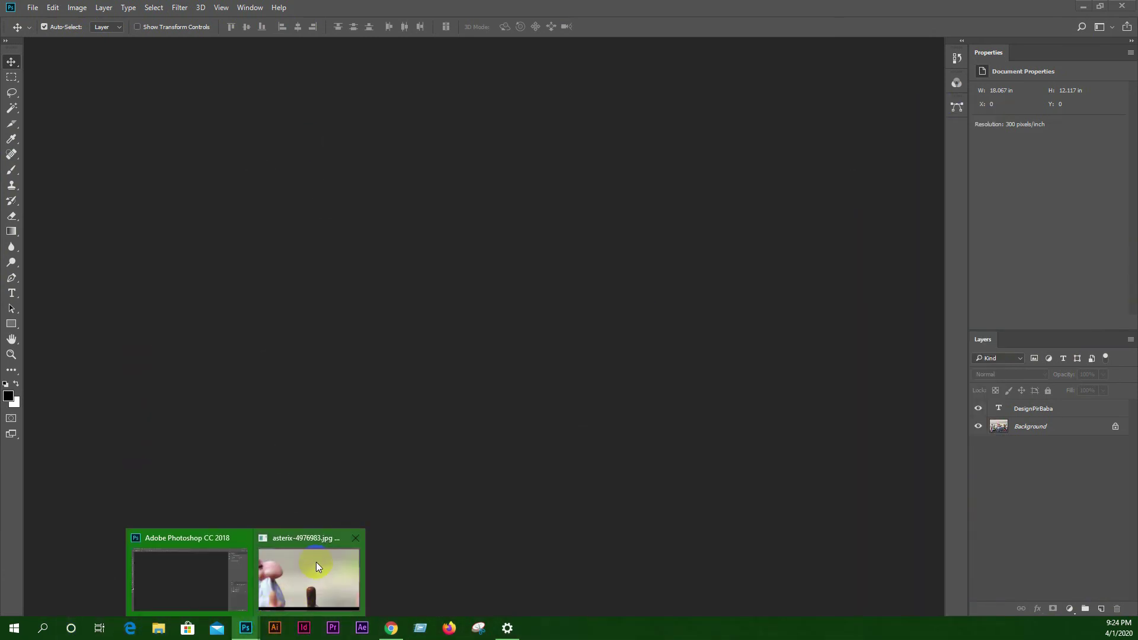
pyautogui.click(373, 304)
# Open pexels-photo-3770288 from the Downloads folder as a new document
pyautogui.click(33, 7)
pyautogui.click(38, 34)
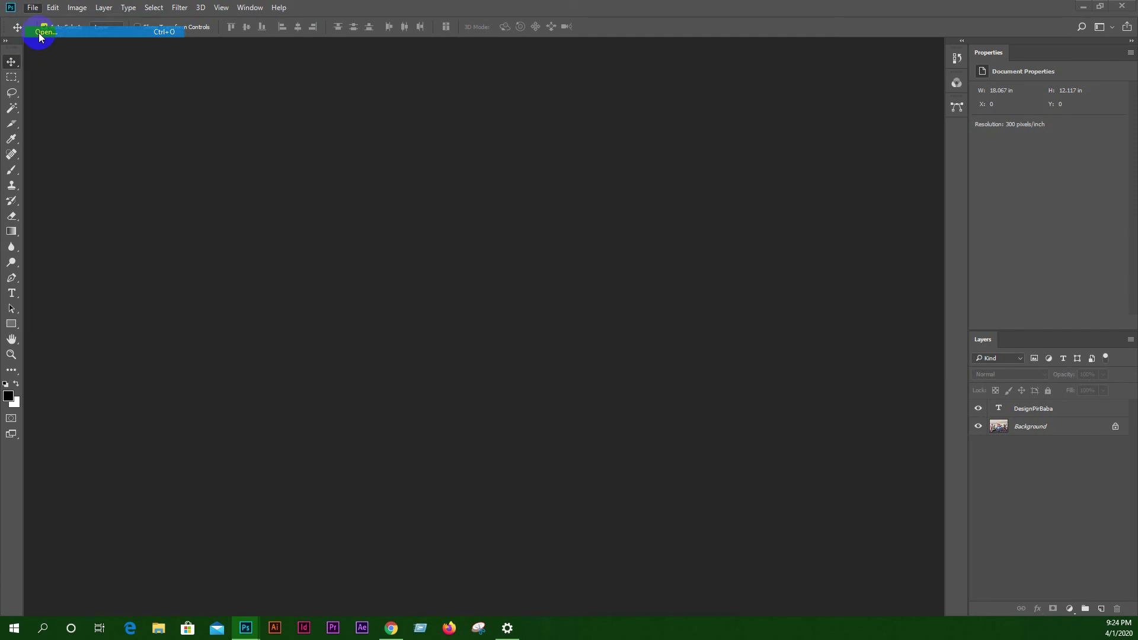
pyautogui.scroll(-10, 611, 325)
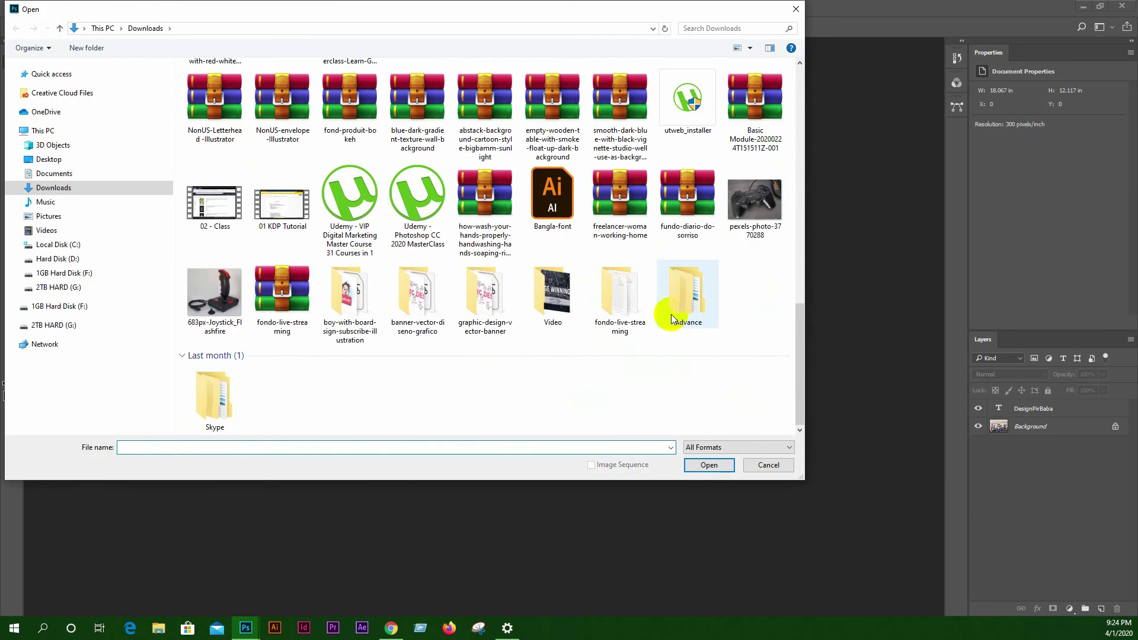
pyautogui.doubleClick(738, 228)
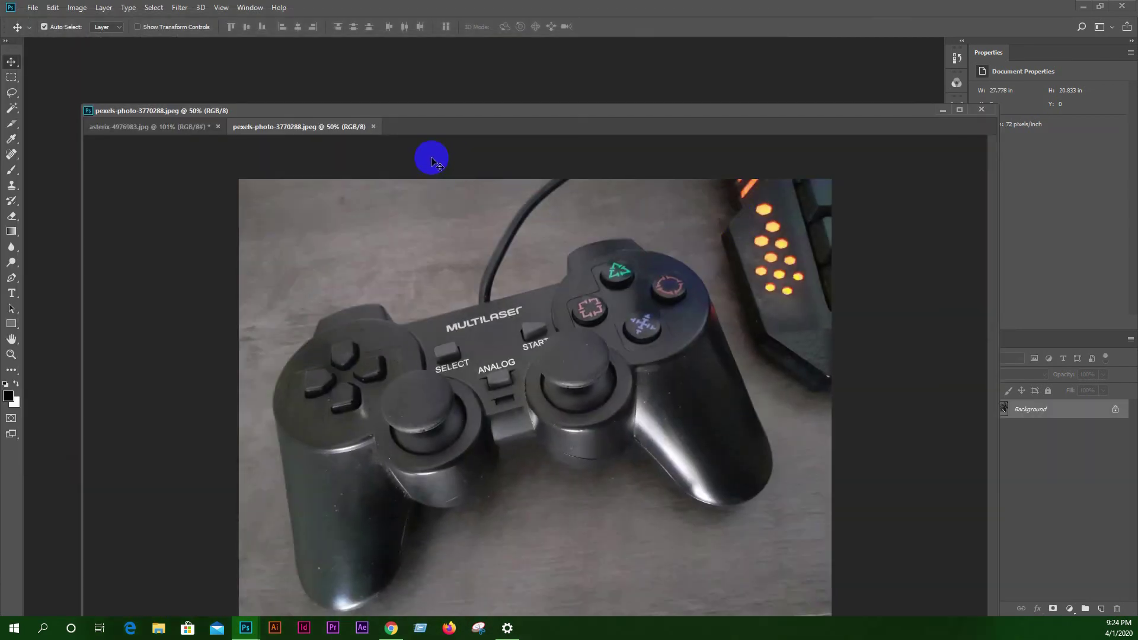
# Arrange the controller photo's window in the workspace and zoom in on the controller
pyautogui.moveTo(299, 126); pyautogui.dragTo(326, 76)
pyautogui.moveTo(178, 107); pyautogui.dragTo(192, 285)
pyautogui.moveTo(857, 51); pyautogui.dragTo(630, 38)
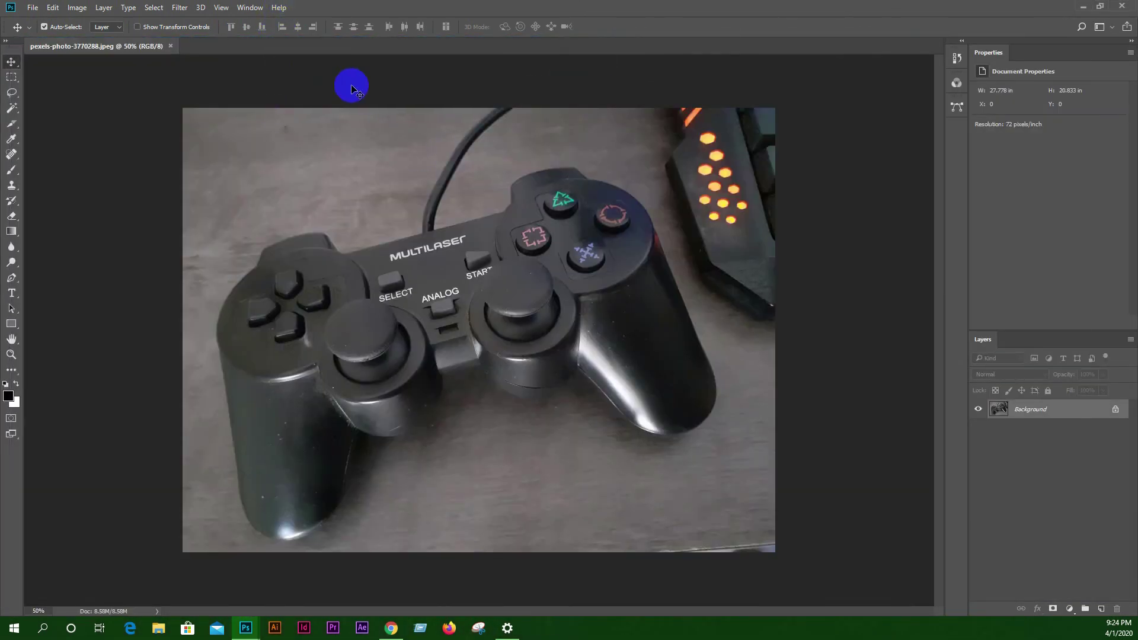
pyautogui.moveTo(585, 255); pyautogui.dragTo(589, 315)
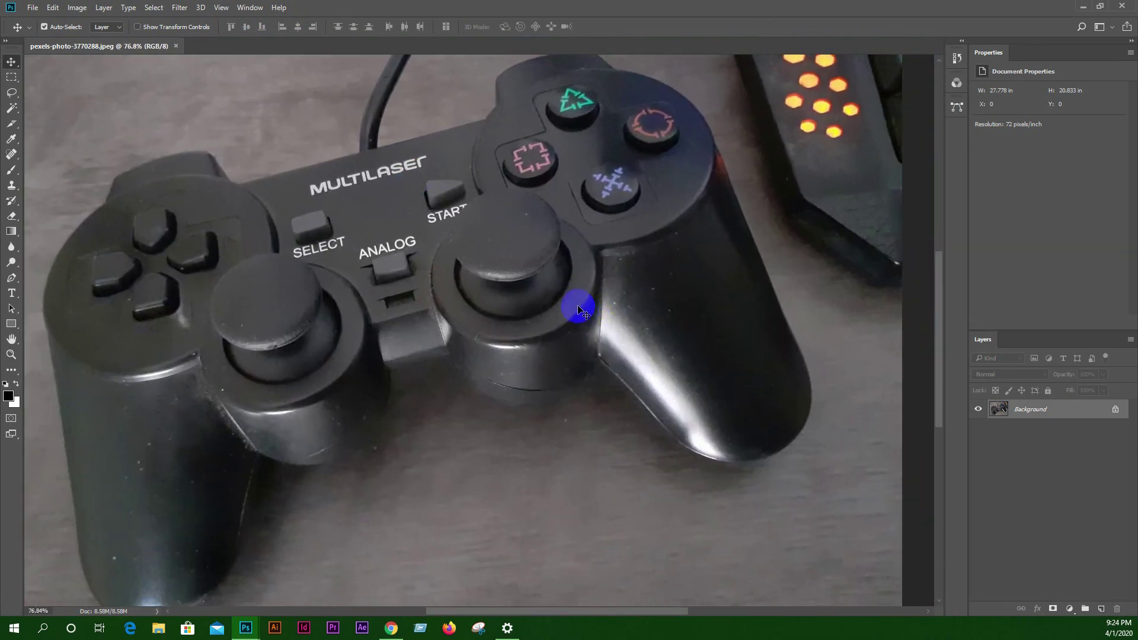